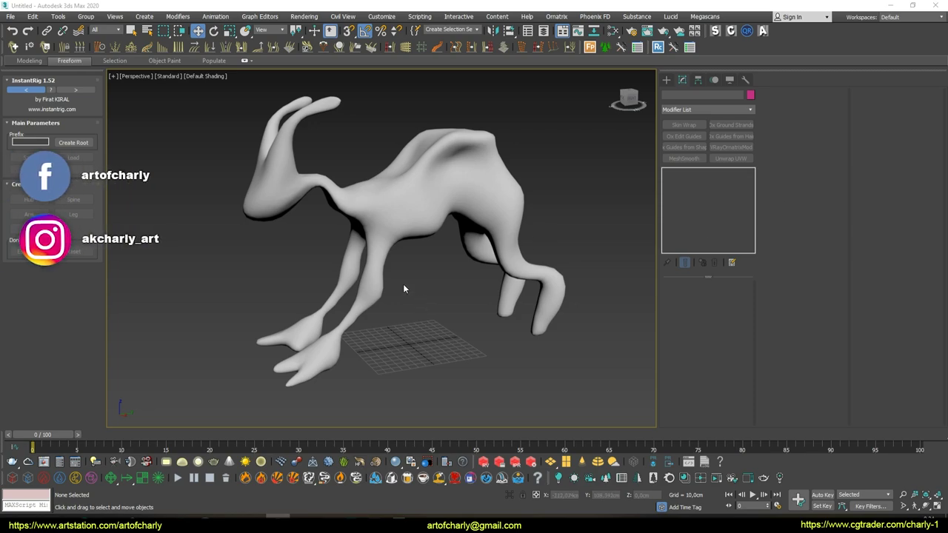
# Orbit the view toward the creature's chest and clear the screen marks
pyautogui.keyDown('alt'); pyautogui.moveTo(381, 254); pyautogui.dragTo(398, 236, button='middle'); pyautogui.keyUp('alt')
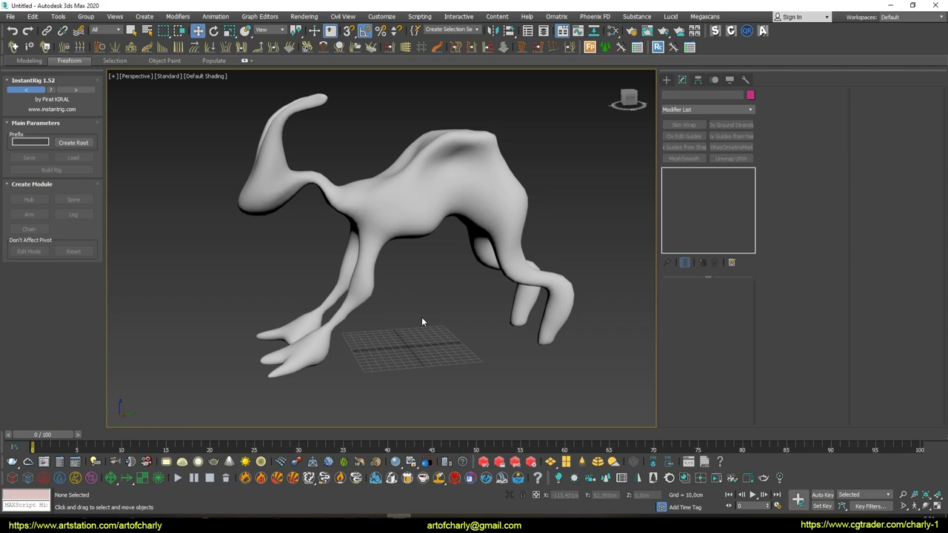
pyautogui.moveTo(328, 226)
pyautogui.keyDown('alt'); pyautogui.mouseDown(button='middle')
pyautogui.moveTo(365, 255)
pyautogui.moveTo(377, 245)
pyautogui.mouseUp(button='middle'); pyautogui.keyUp('alt')
pyautogui.moveTo(362, 231)
pyautogui.mouseDown()
pyautogui.moveTo(382, 254)
pyautogui.moveTo(303, 348)
pyautogui.mouseUp()
pyautogui.press('Escape')
# From a side view, sketch the front leg chain from knee to foot, then clear it
pyautogui.moveTo(332, 195)
pyautogui.keyDown('alt'); pyautogui.mouseDown(button='middle')
pyautogui.moveTo(317, 201)
pyautogui.moveTo(332, 204)
pyautogui.mouseUp(button='middle'); pyautogui.keyUp('alt')
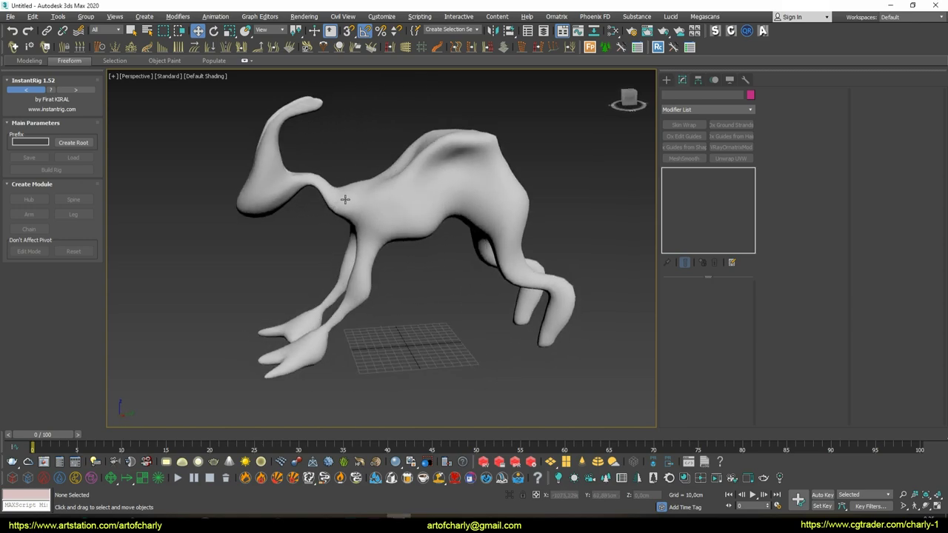
pyautogui.moveTo(344, 219)
pyautogui.keyDown('alt'); pyautogui.mouseDown(button='middle')
pyautogui.moveTo(391, 186)
pyautogui.moveTo(380, 191)
pyautogui.moveTo(382, 181)
pyautogui.mouseUp(button='middle'); pyautogui.keyUp('alt')
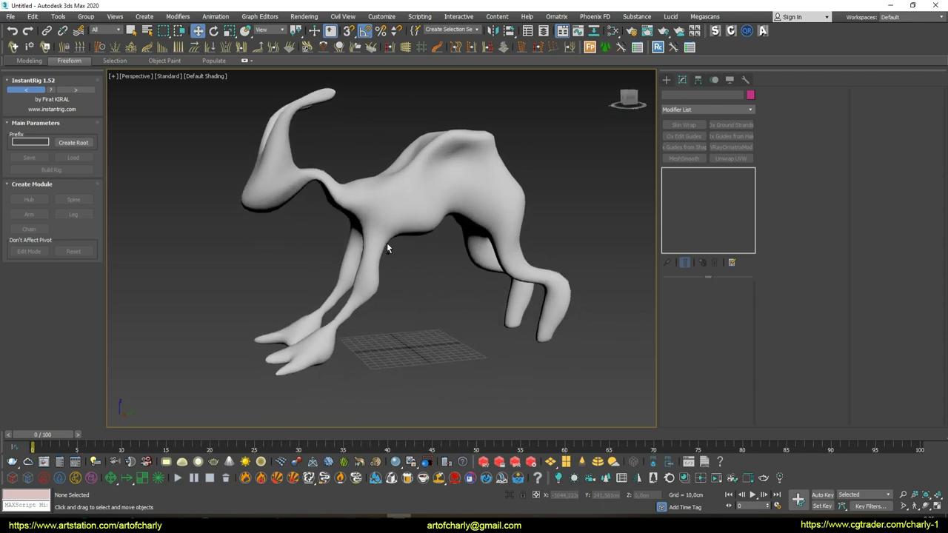
pyautogui.moveTo(387, 220); pyautogui.dragTo(273, 376)
pyautogui.moveTo(360, 293); pyautogui.dragTo(380, 305)
pyautogui.moveTo(370, 222); pyautogui.dragTo(388, 223)
pyautogui.moveTo(266, 357); pyautogui.dragTo(291, 394)
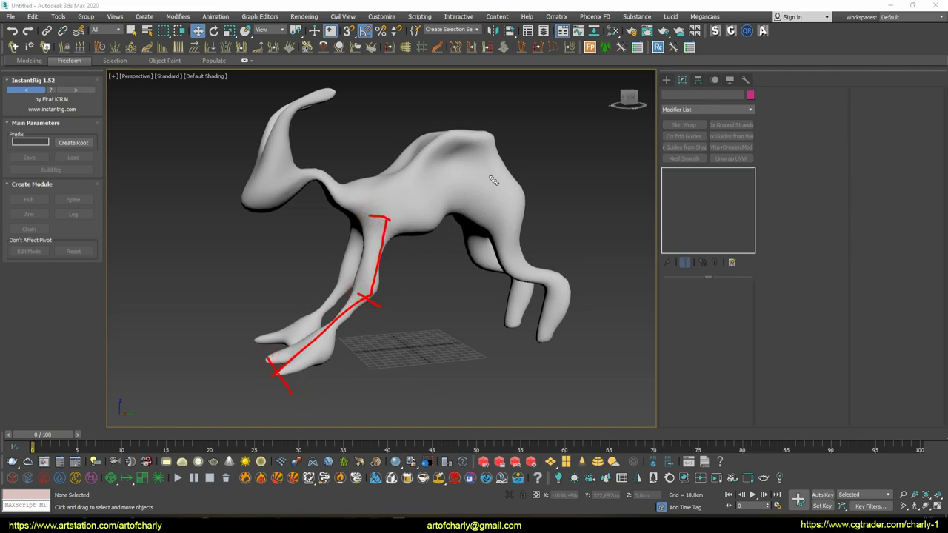
pyautogui.press('Escape')
# Select the creature mesh, sketch the chest-to-leg path, clear it and orbit to three-quarter view
pyautogui.keyDown('alt'); pyautogui.moveTo(299, 196); pyautogui.dragTo(422, 203, button='middle'); pyautogui.keyUp('alt')
pyautogui.click(423, 203)
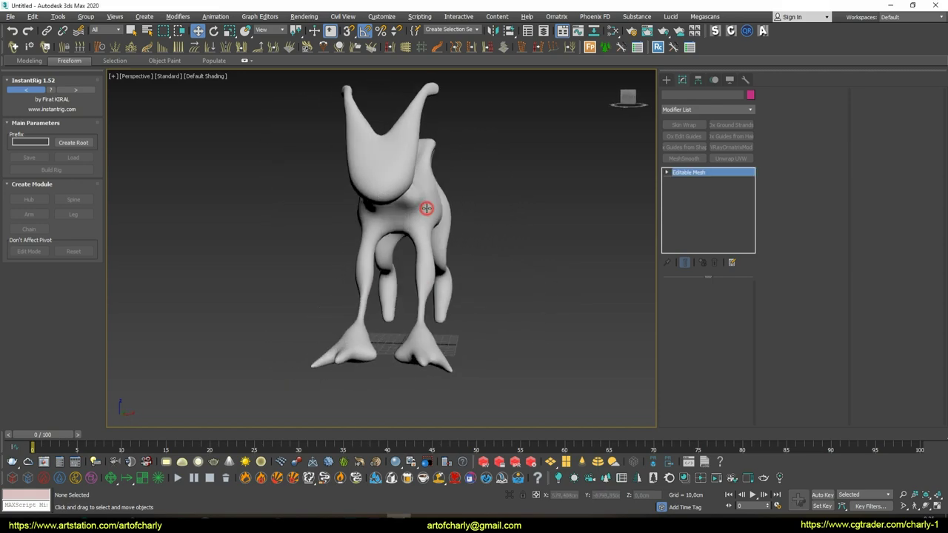
pyautogui.moveTo(409, 199)
pyautogui.mouseDown()
pyautogui.moveTo(526, 200)
pyautogui.moveTo(639, 220)
pyautogui.mouseUp()
pyautogui.moveTo(511, 204)
pyautogui.mouseDown()
pyautogui.moveTo(446, 306)
pyautogui.moveTo(474, 305)
pyautogui.mouseUp()
pyautogui.moveTo(406, 225); pyautogui.dragTo(498, 337)
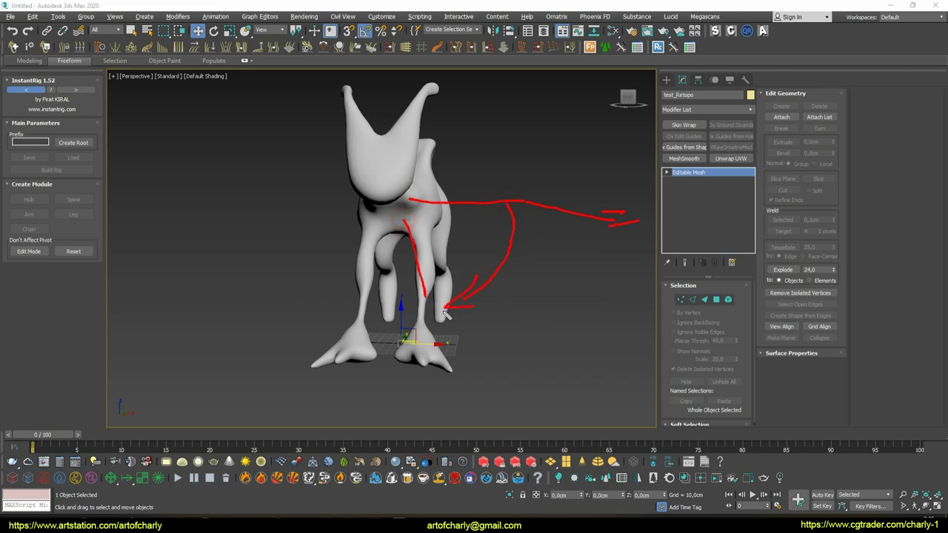
pyautogui.moveTo(427, 208)
pyautogui.mouseDown()
pyautogui.moveTo(437, 305)
pyautogui.moveTo(399, 215)
pyautogui.mouseUp()
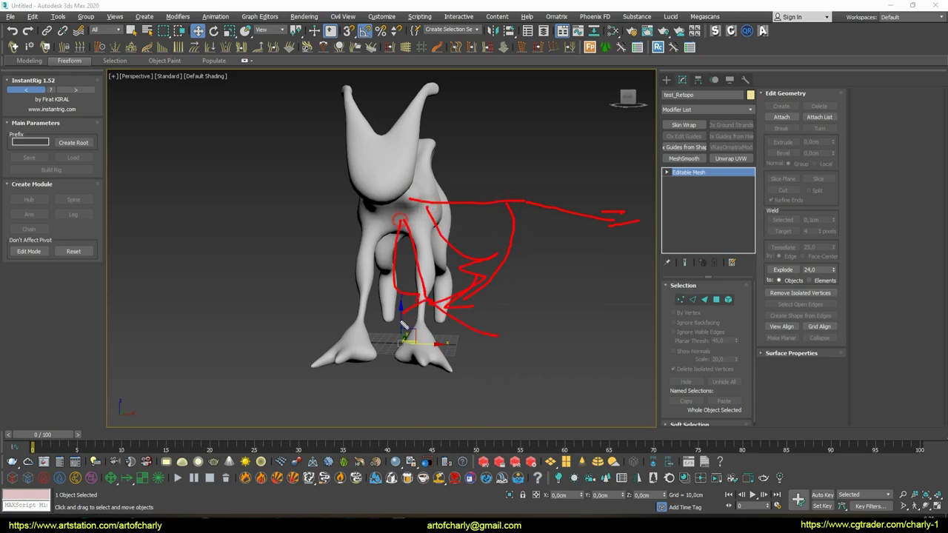
pyautogui.press('Escape')
pyautogui.keyDown('alt'); pyautogui.moveTo(466, 277); pyautogui.dragTo(459, 252, button='middle'); pyautogui.keyUp('alt')
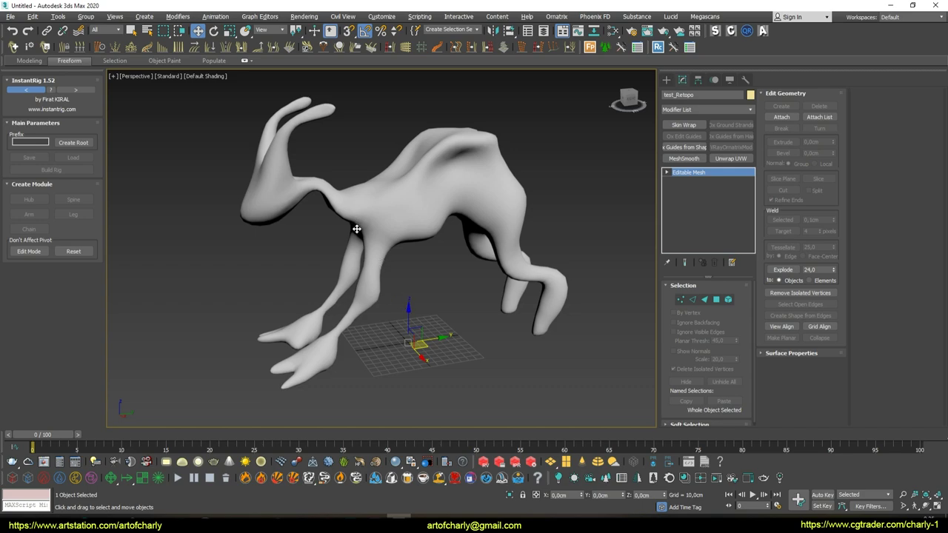
pyautogui.keyDown('alt'); pyautogui.moveTo(358, 222); pyautogui.dragTo(499, 231, button='middle'); pyautogui.keyUp('alt')
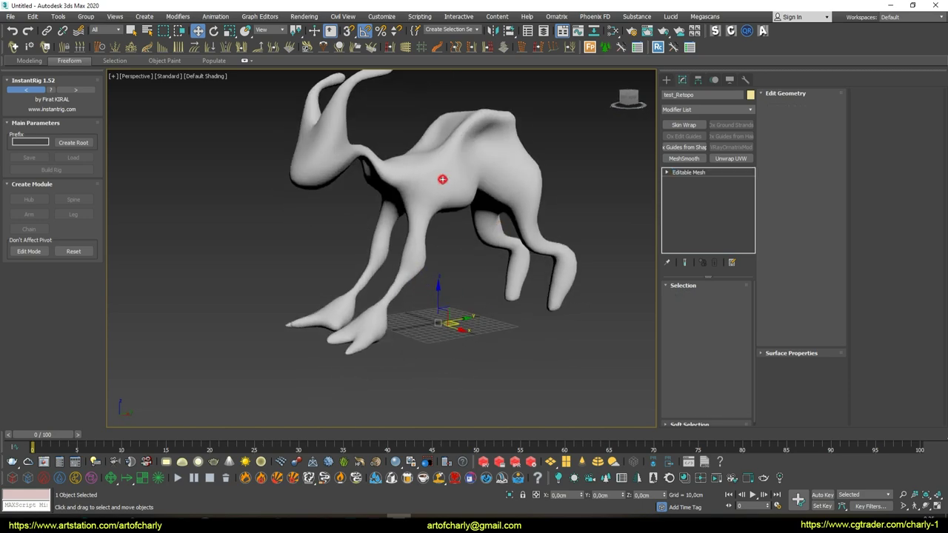
pyautogui.moveTo(447, 226)
pyautogui.keyDown('alt'); pyautogui.mouseDown(button='middle')
pyautogui.moveTo(306, 224)
pyautogui.moveTo(444, 170)
pyautogui.moveTo(423, 170)
pyautogui.moveTo(409, 217)
pyautogui.moveTo(444, 232)
pyautogui.moveTo(434, 211)
pyautogui.mouseUp(button='middle'); pyautogui.keyUp('alt')
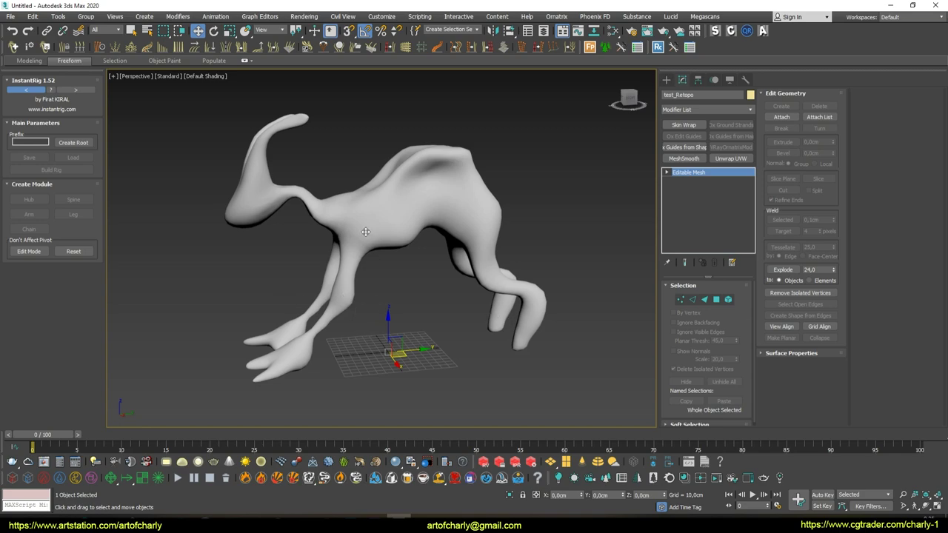
pyautogui.moveTo(349, 233)
pyautogui.keyDown('alt'); pyautogui.mouseDown(button='middle')
pyautogui.moveTo(356, 229)
pyautogui.moveTo(334, 238)
pyautogui.mouseUp(button='middle'); pyautogui.keyUp('alt')
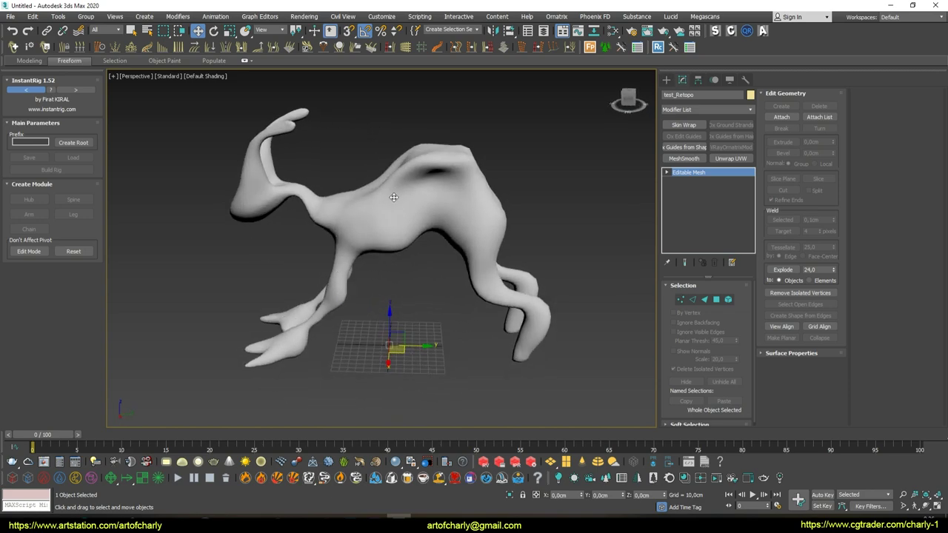
pyautogui.moveTo(338, 308)
pyautogui.keyDown('alt'); pyautogui.mouseDown(button='middle')
pyautogui.moveTo(337, 281)
pyautogui.moveTo(272, 241)
pyautogui.moveTo(343, 247)
pyautogui.moveTo(251, 247)
pyautogui.moveTo(293, 262)
pyautogui.moveTo(280, 248)
pyautogui.moveTo(357, 226)
pyautogui.mouseUp(button='middle'); pyautogui.keyUp('alt')
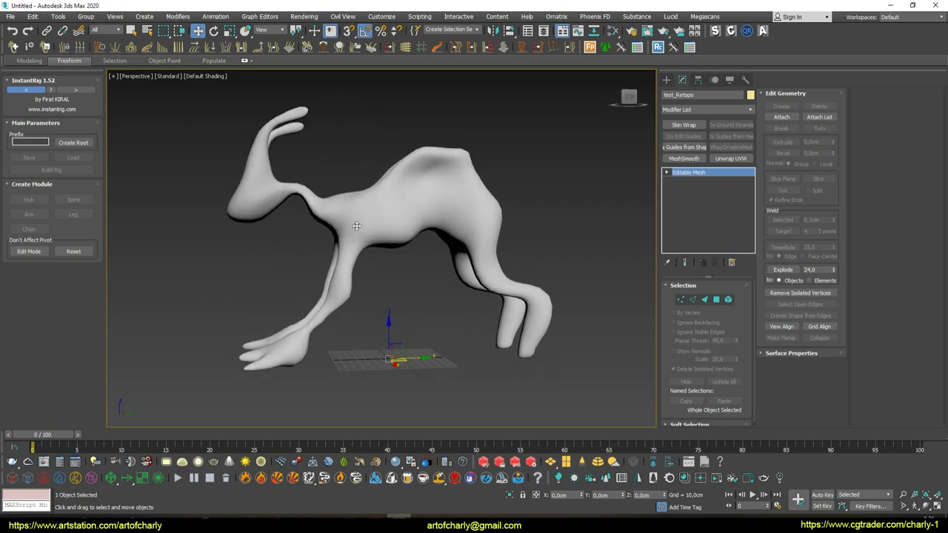
pyautogui.keyDown('alt'); pyautogui.moveTo(260, 366); pyautogui.dragTo(278, 374, button='middle'); pyautogui.keyUp('alt')
pyautogui.keyDown('alt'); pyautogui.moveTo(334, 241); pyautogui.dragTo(331, 258, button='middle'); pyautogui.keyUp('alt')
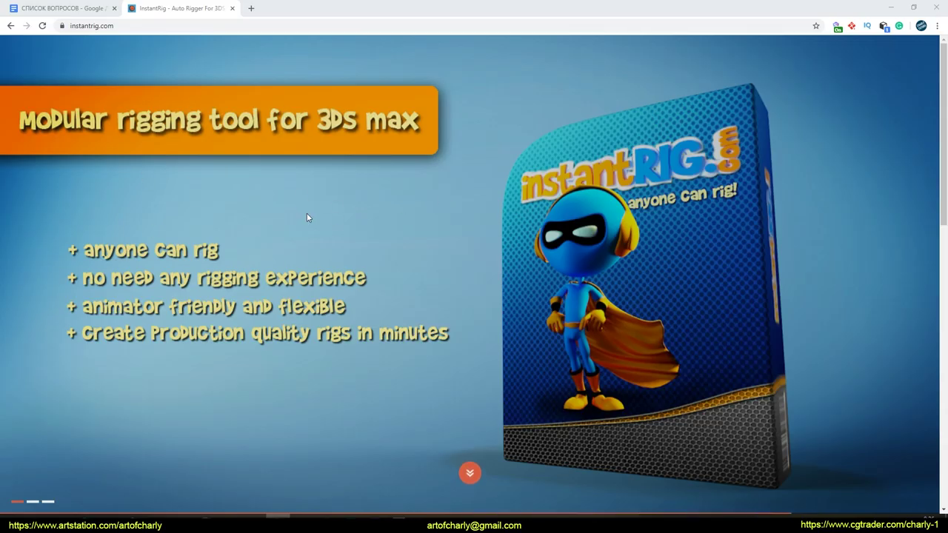
# Scroll down the instantrig.com homepage to showcase videos like 'ANGRY BECKY'
pyautogui.scroll(-3, 326, 207)
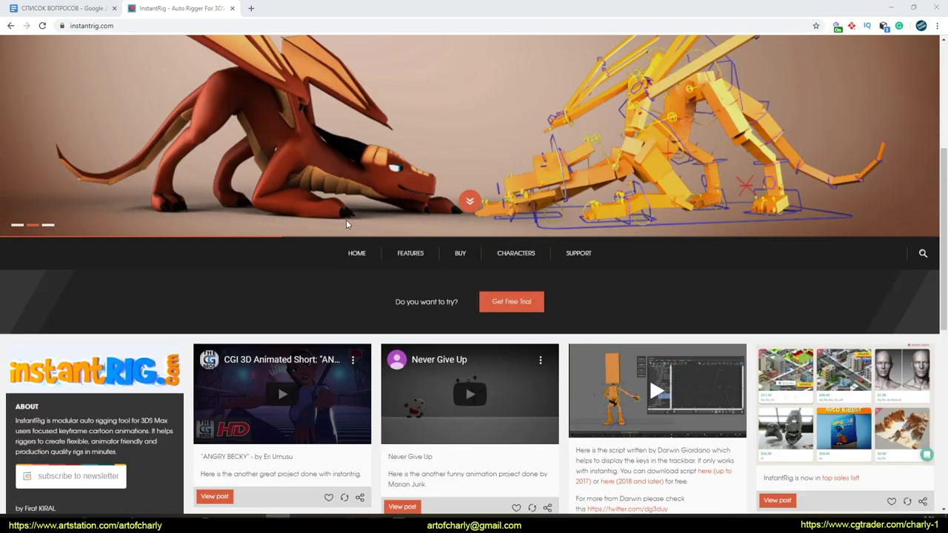
pyautogui.scroll(-2, 363, 211)
pyautogui.scroll(-4, 370, 205)
pyautogui.scroll(-2, 400, 259)
pyautogui.scroll(5, 417, 303)
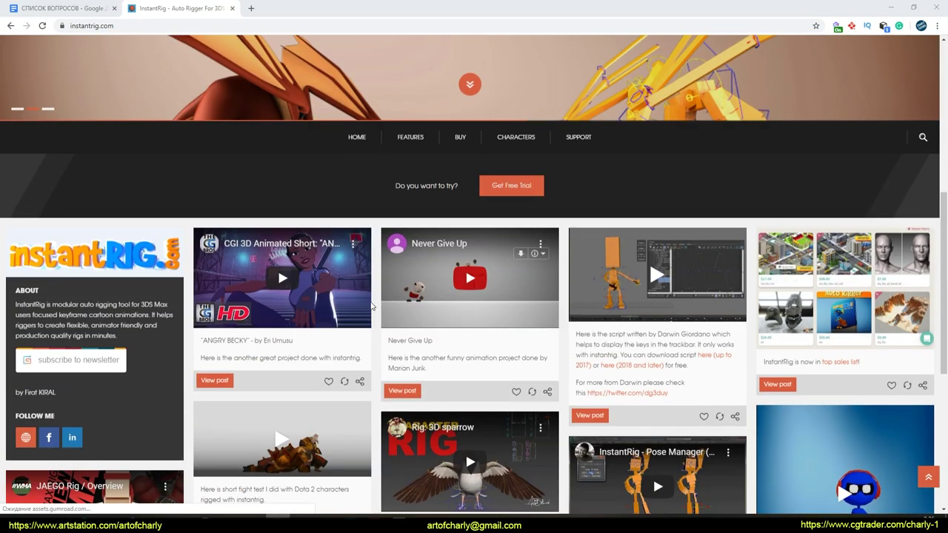
pyautogui.scroll(2, 387, 307)
pyautogui.scroll(-2, 346, 327)
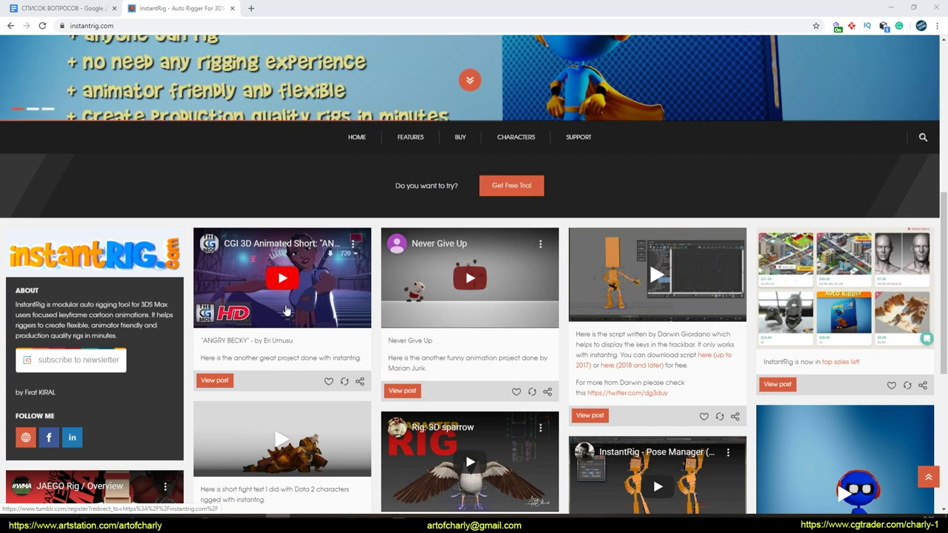
pyautogui.moveTo(317, 307)
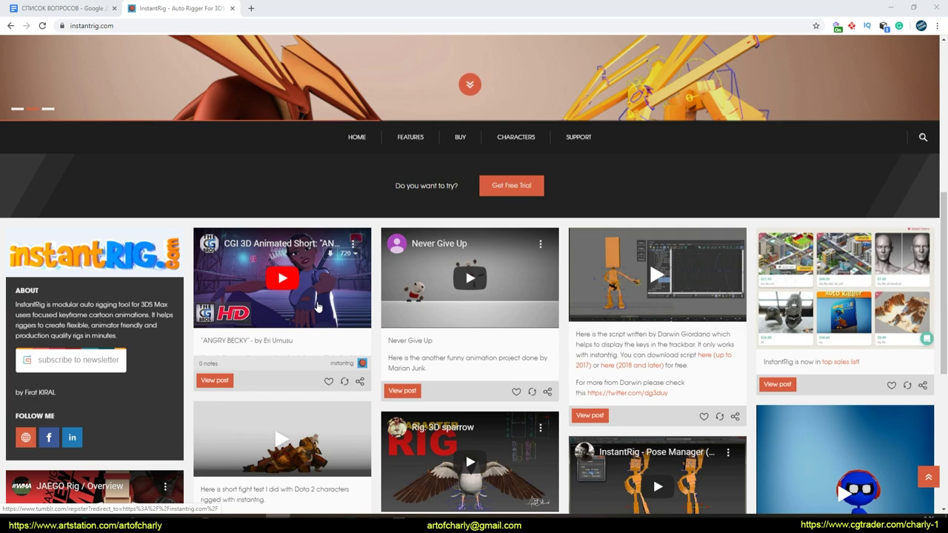
# Back in 3ds Max, glance at the Customize menu and show the quad menu with InstantRig 1.52
pyautogui.click(890, 7)
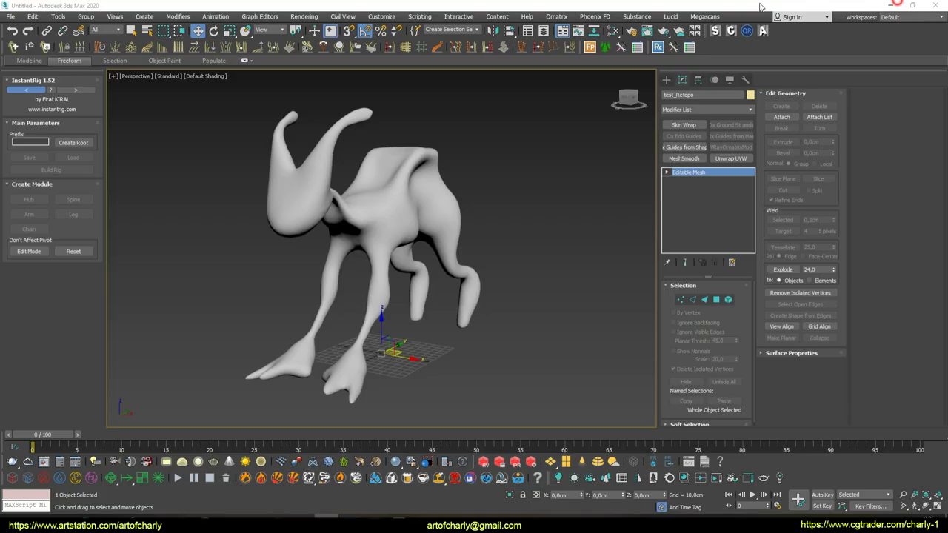
pyautogui.click(30, 142)
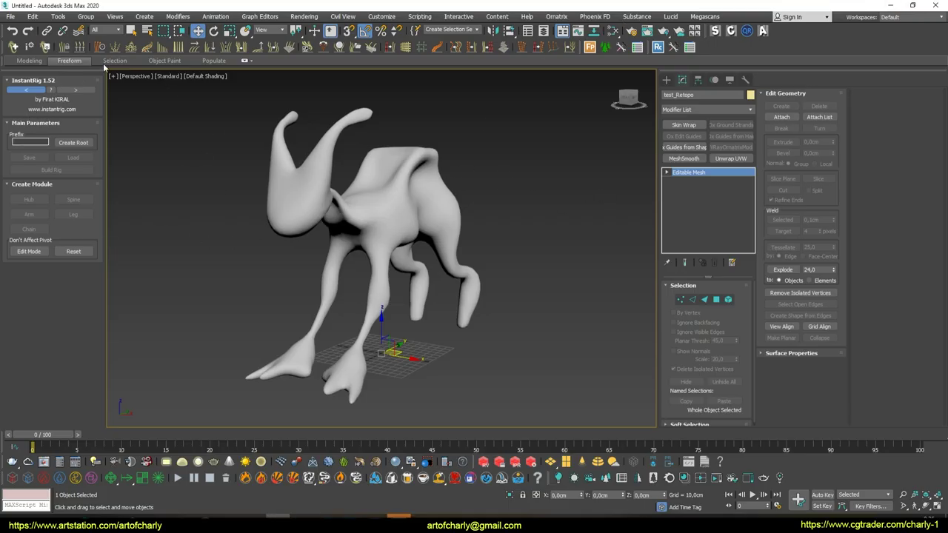
pyautogui.click(382, 16)
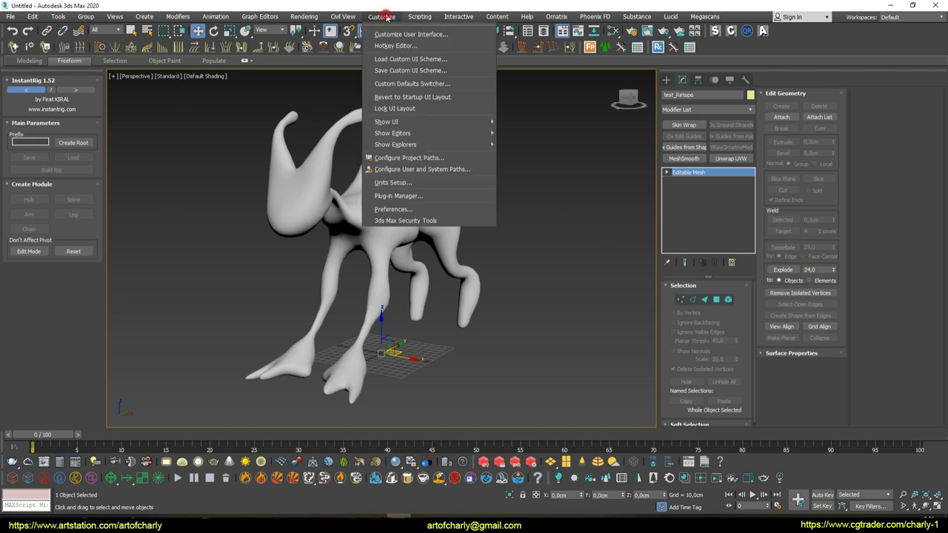
pyautogui.click(574, 341)
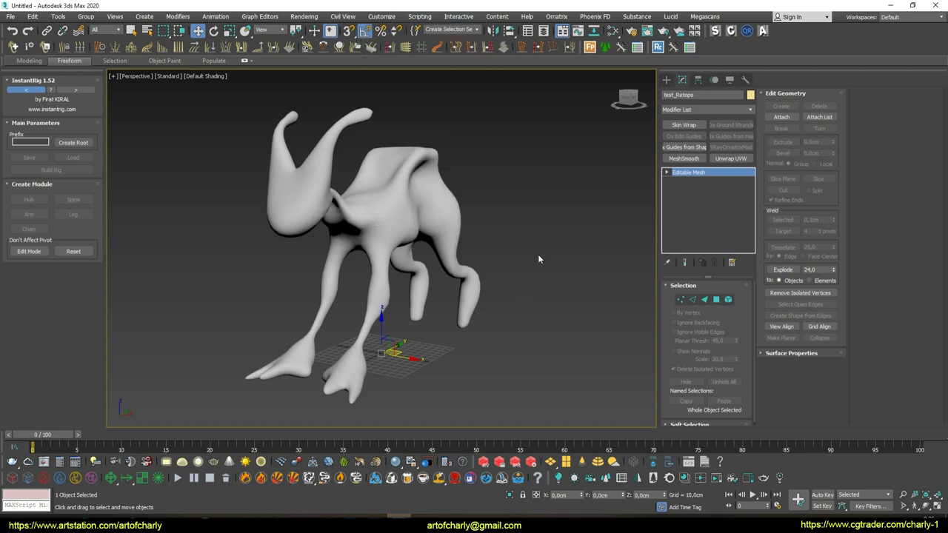
pyautogui.rightClick(548, 203)
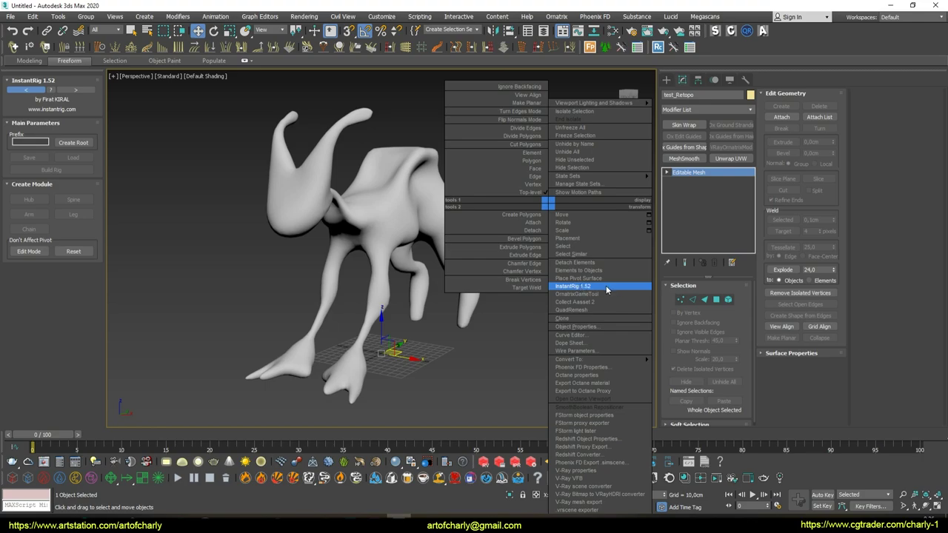
pyautogui.click(425, 95)
# Browse All Commands on the Quads tab of Customize User Interface, searching 'inc', then close it
pyautogui.click(382, 16)
pyautogui.click(433, 130)
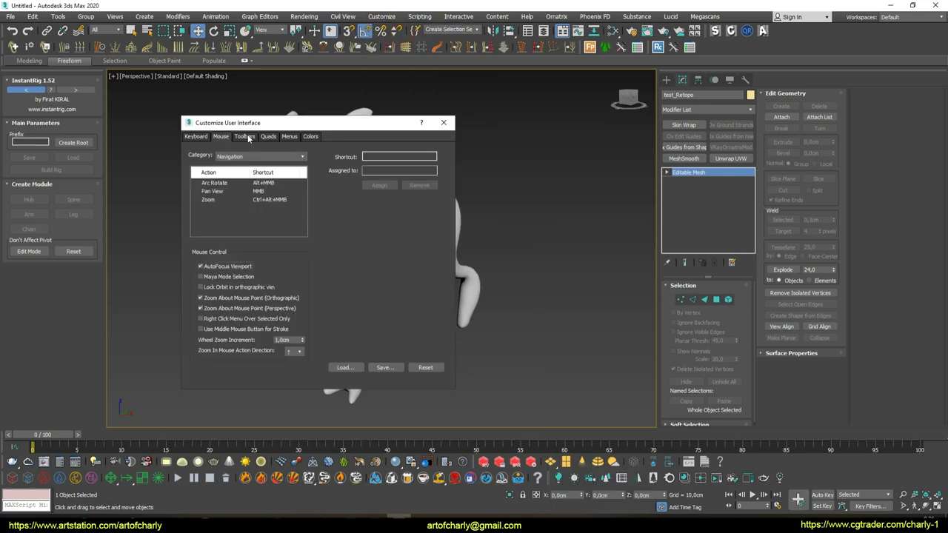
pyautogui.click(268, 136)
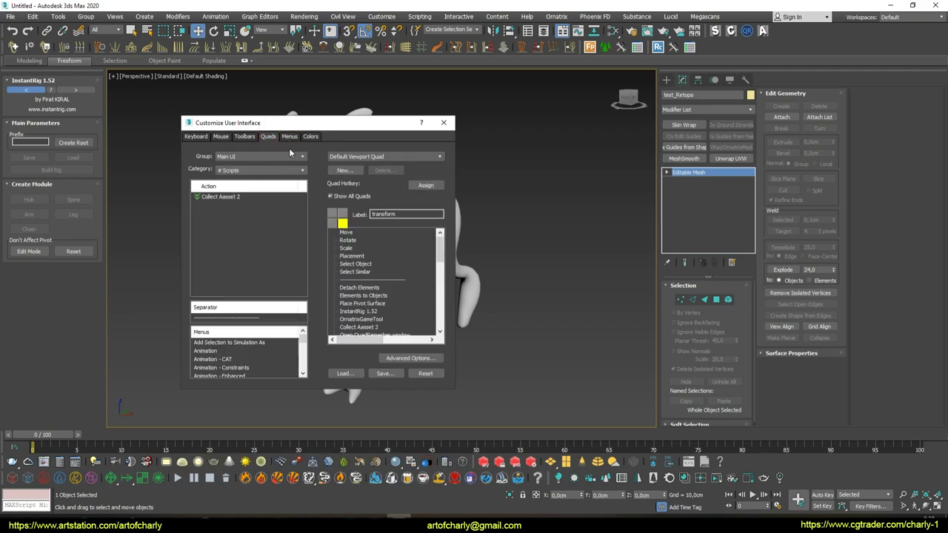
pyautogui.click(237, 171)
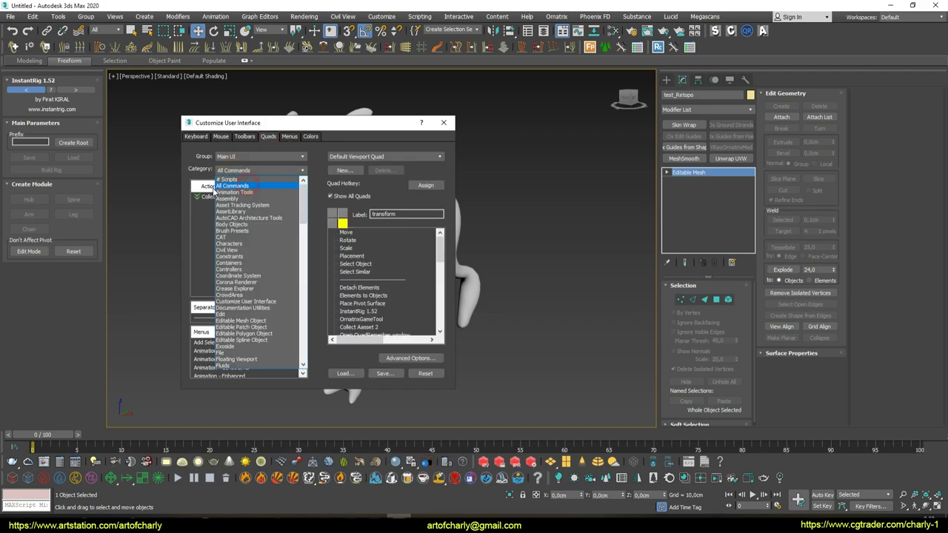
pyautogui.click(248, 178)
pyautogui.click(249, 215)
pyautogui.write('inc')
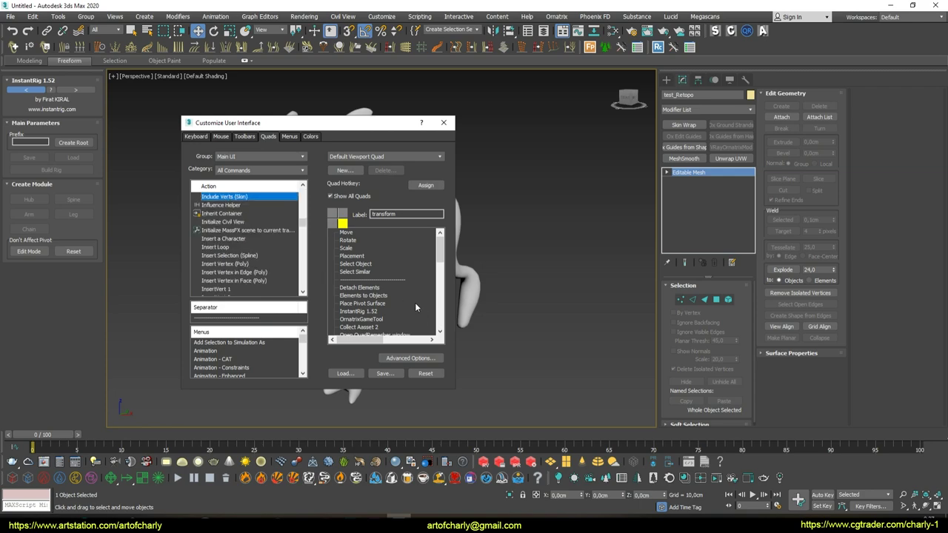
pyautogui.moveTo(283, 230); pyautogui.dragTo(398, 287)
pyautogui.click(443, 123)
# Show the InstantRig 1.52 quad menu entry again and circle the InstantRig panel
pyautogui.rightClick(548, 166)
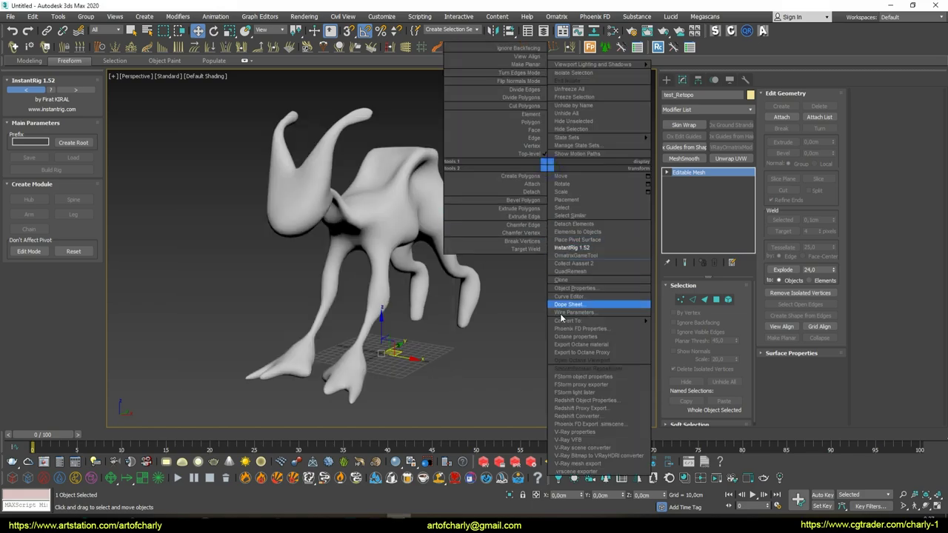
pyautogui.click(490, 365)
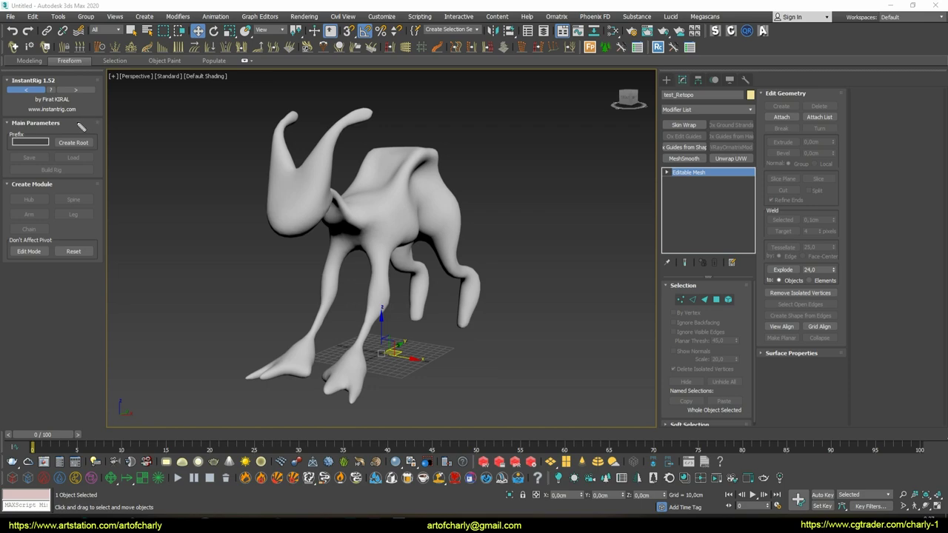
pyautogui.moveTo(111, 61); pyautogui.dragTo(126, 74)
# Create the 38×58 cm creature_root rectangle at the origin with prefix 'creature'
pyautogui.press('Escape')
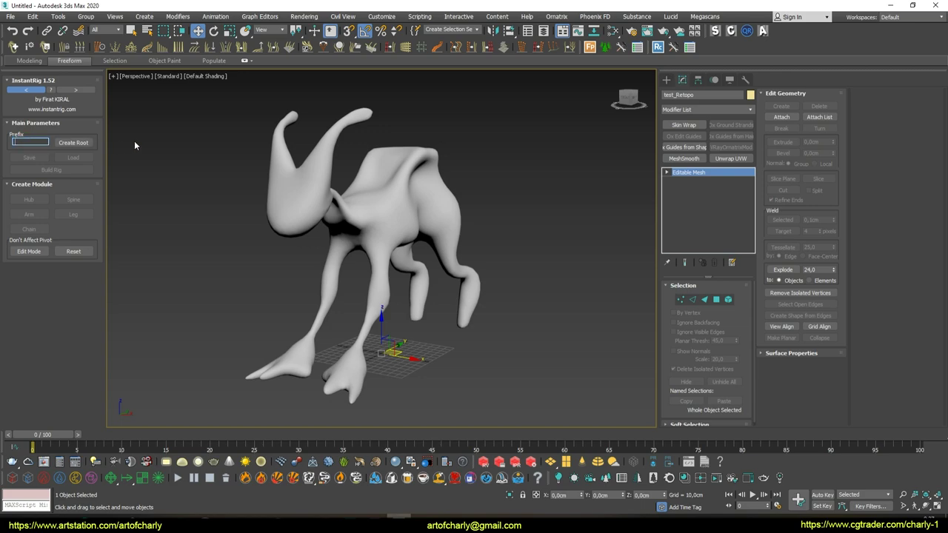
pyautogui.write('creature')
pyautogui.click(92, 142)
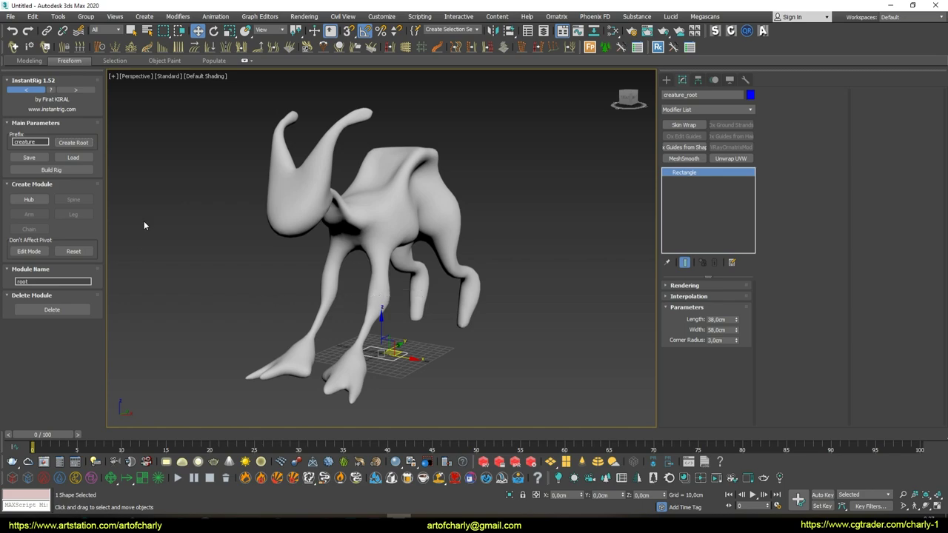
# Orbit around the creature to check the root, then add a Hub guide module
pyautogui.keyDown('alt'); pyautogui.moveTo(350, 233); pyautogui.dragTo(482, 213, button='middle'); pyautogui.keyUp('alt')
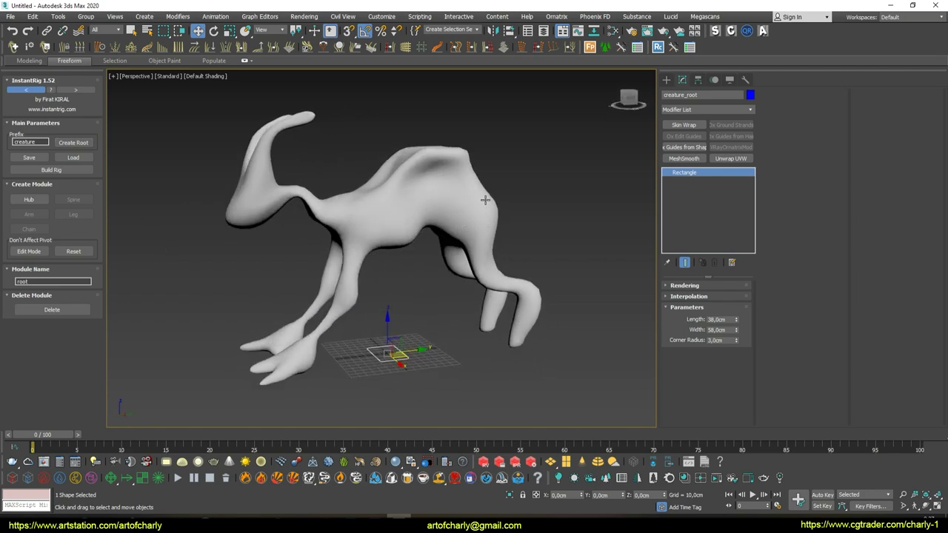
pyautogui.moveTo(411, 227)
pyautogui.keyDown('alt'); pyautogui.mouseDown(button='middle')
pyautogui.moveTo(303, 252)
pyautogui.moveTo(222, 237)
pyautogui.mouseUp(button='middle'); pyautogui.keyUp('alt')
pyautogui.click(29, 199)
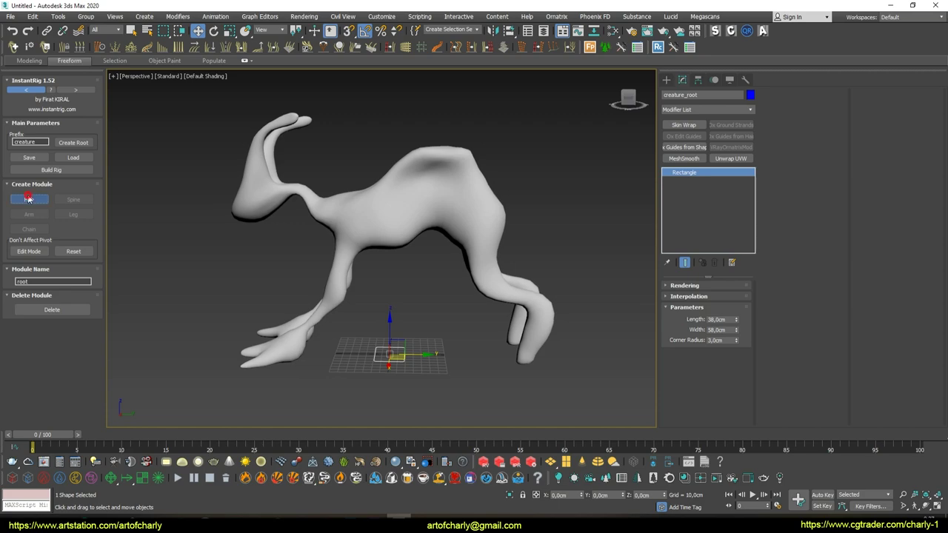
# Make the creature mesh See-Through in Object Properties and freeze it
pyautogui.keyDown('alt'); pyautogui.moveTo(398, 248); pyautogui.dragTo(410, 241, button='middle'); pyautogui.keyUp('alt')
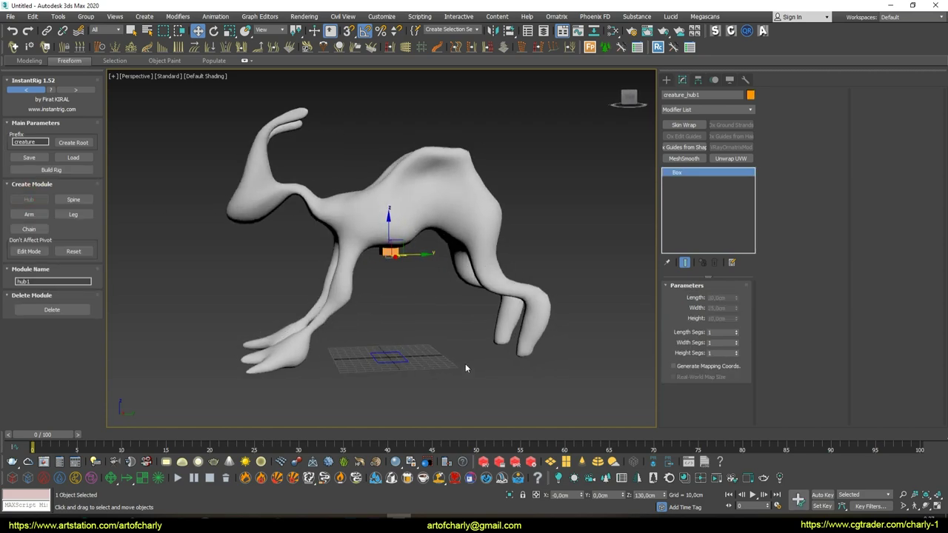
pyautogui.keyDown('alt'); pyautogui.moveTo(339, 275); pyautogui.dragTo(381, 239, button='middle'); pyautogui.keyUp('alt')
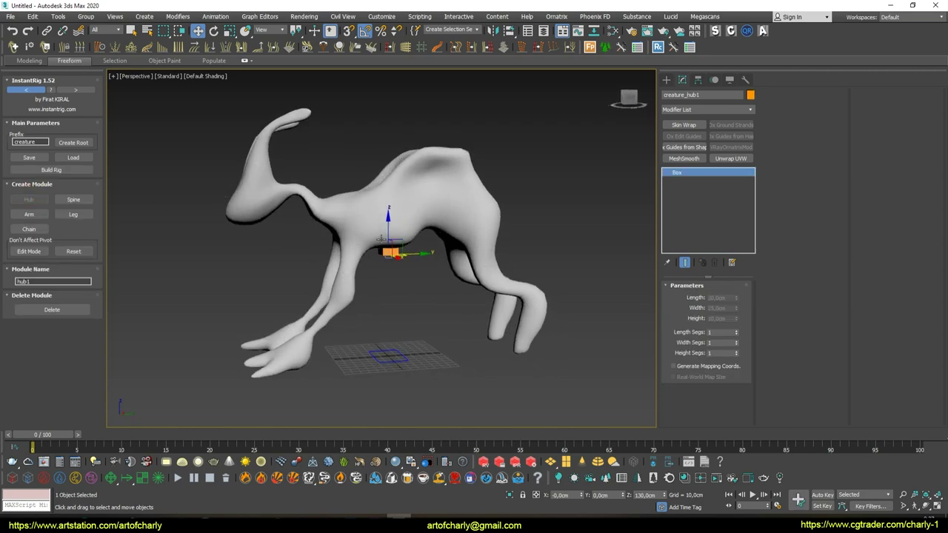
pyautogui.click(440, 155)
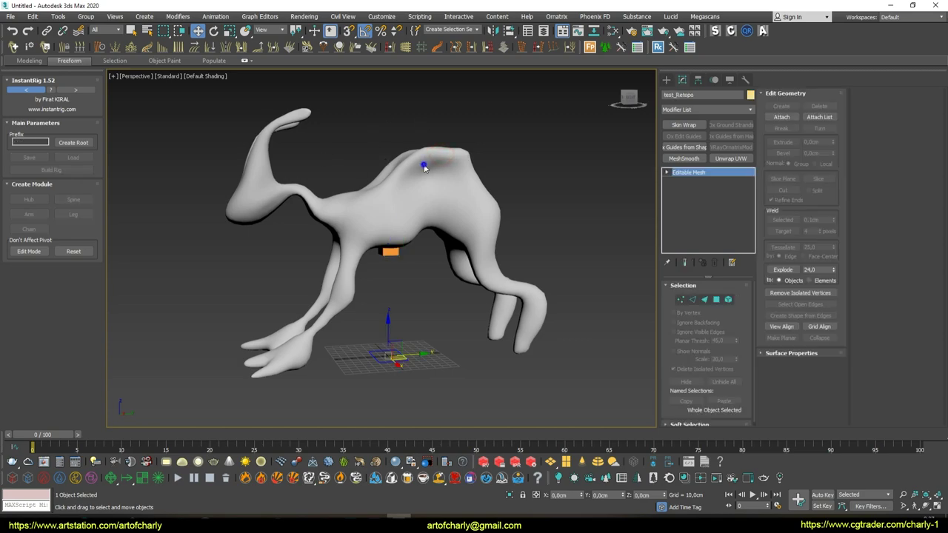
pyautogui.rightClick(421, 160)
pyautogui.click(462, 286)
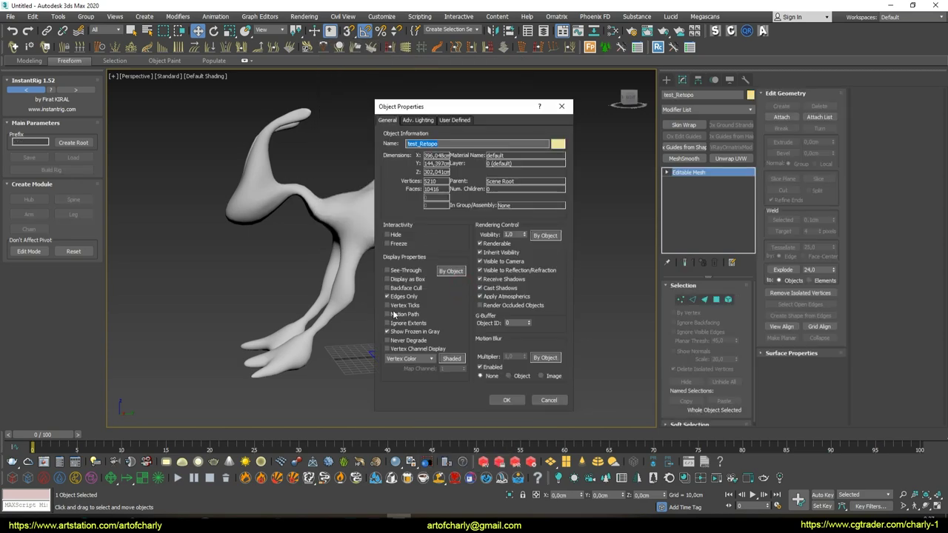
pyautogui.click(405, 271)
pyautogui.click(506, 400)
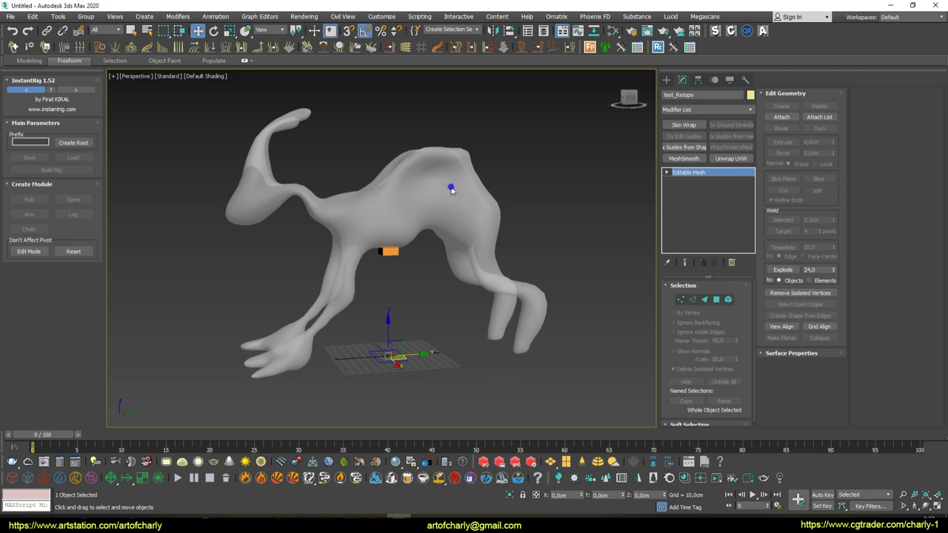
pyautogui.rightClick(450, 187)
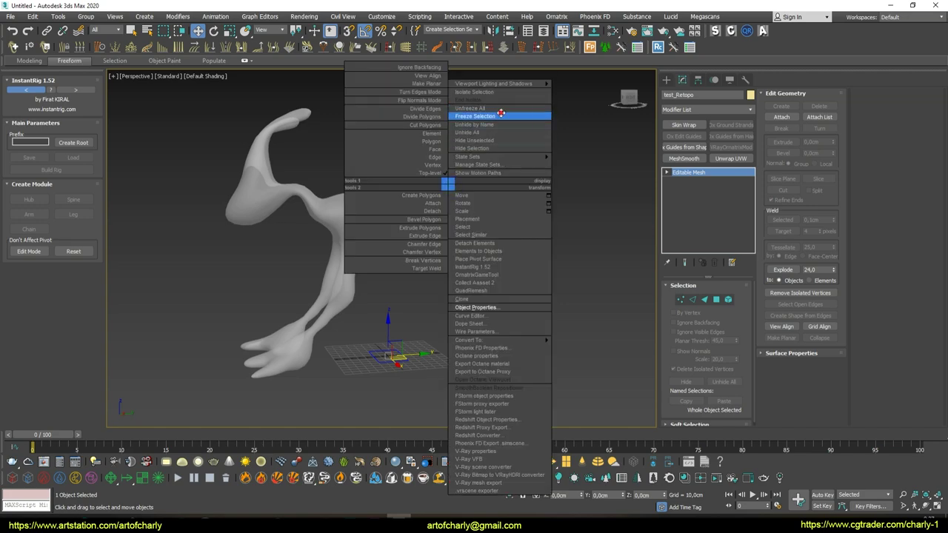
pyautogui.click(500, 112)
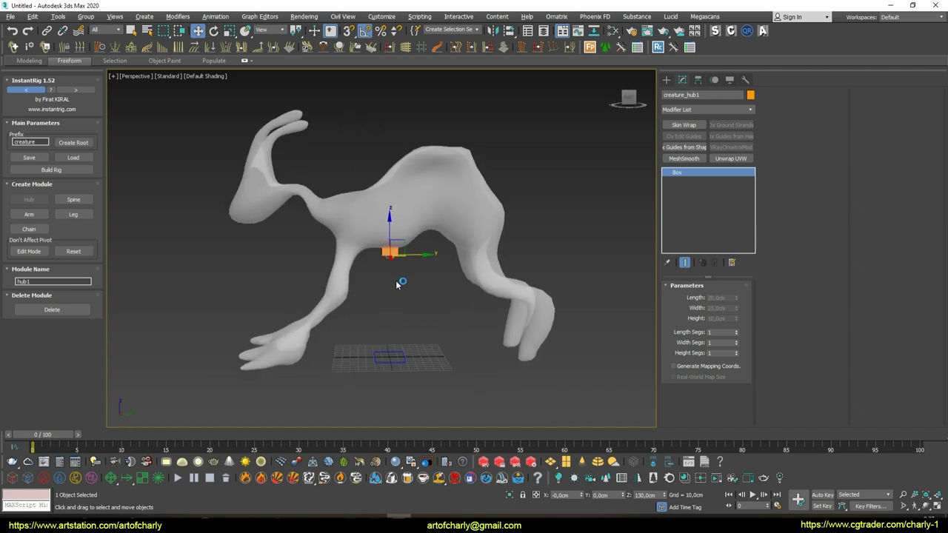
# Select the root rectangle, then raise the creature_hub1 box up into the body
pyautogui.click(434, 334)
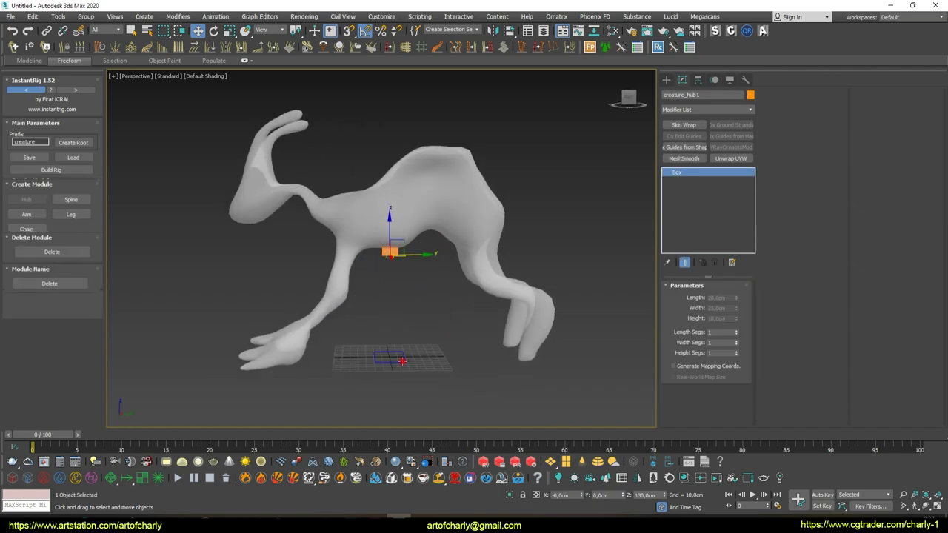
pyautogui.click(420, 355)
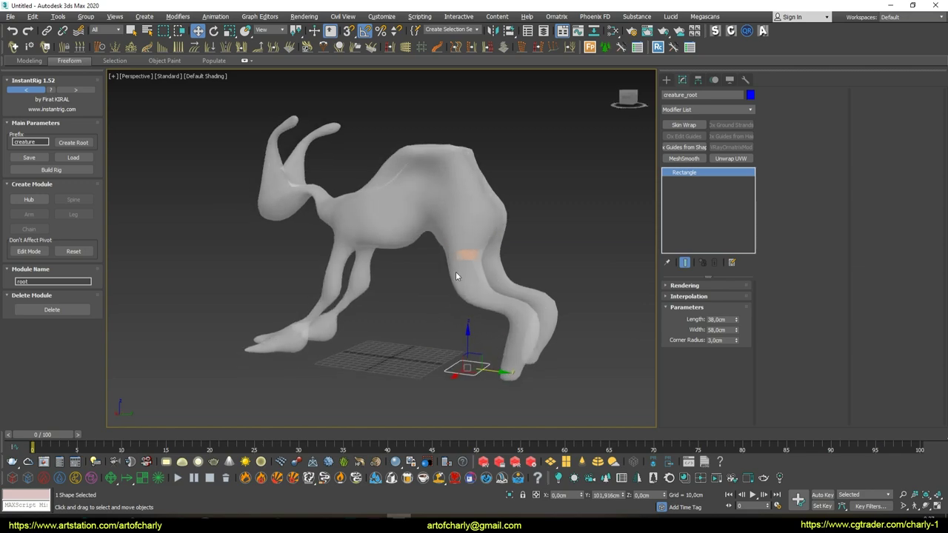
pyautogui.scroll(5, 451, 283)
pyautogui.click(477, 249)
pyautogui.scroll(-5, 429, 265)
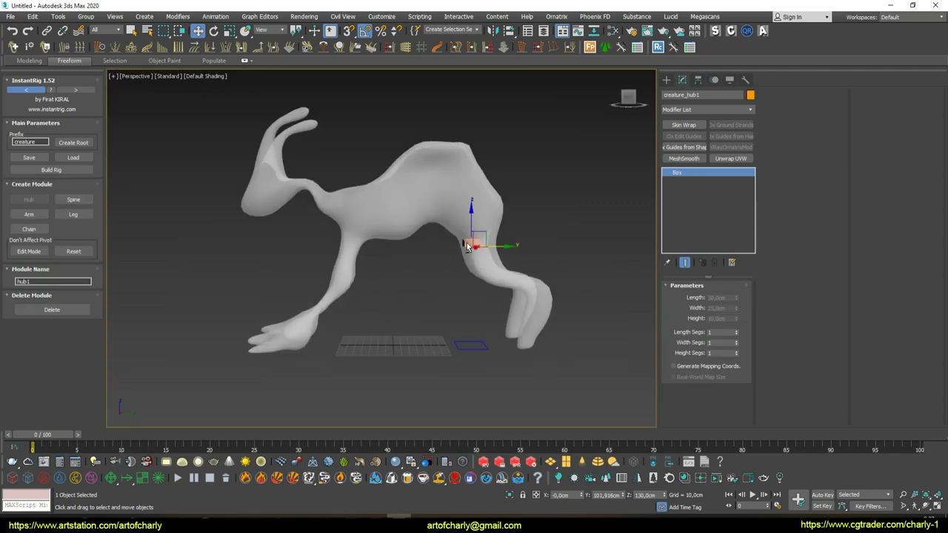
pyautogui.keyDown('alt'); pyautogui.moveTo(438, 259); pyautogui.dragTo(474, 245, button='middle'); pyautogui.keyUp('alt')
pyautogui.scroll(4, 462, 237)
pyautogui.moveTo(466, 225); pyautogui.dragTo(472, 189)
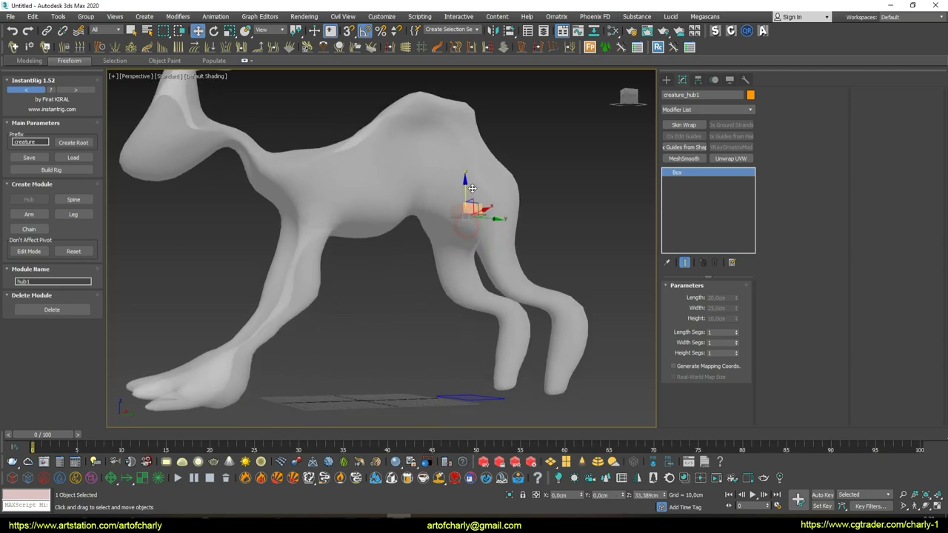
# Scale the hub box wider across the hips, taller and longer
pyautogui.moveTo(472, 193)
pyautogui.keyDown('alt'); pyautogui.mouseDown(button='middle')
pyautogui.moveTo(451, 214)
pyautogui.moveTo(456, 261)
pyautogui.moveTo(369, 263)
pyautogui.mouseUp(button='middle'); pyautogui.keyUp('alt')
pyautogui.press('r')
pyautogui.moveTo(396, 247); pyautogui.dragTo(387, 270)
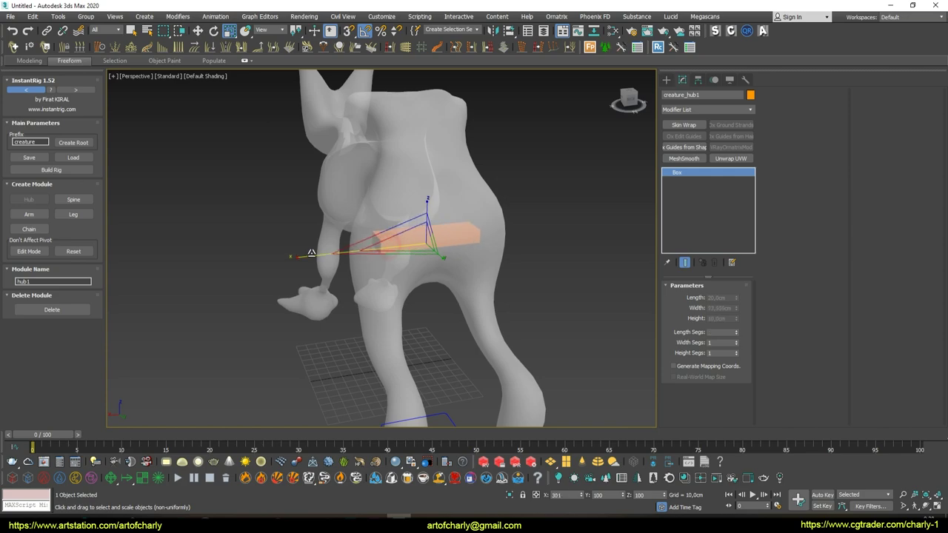
pyautogui.moveTo(388, 270)
pyautogui.keyDown('alt'); pyautogui.mouseDown(button='middle')
pyautogui.moveTo(470, 271)
pyautogui.moveTo(511, 259)
pyautogui.mouseUp(button='middle'); pyautogui.keyUp('alt')
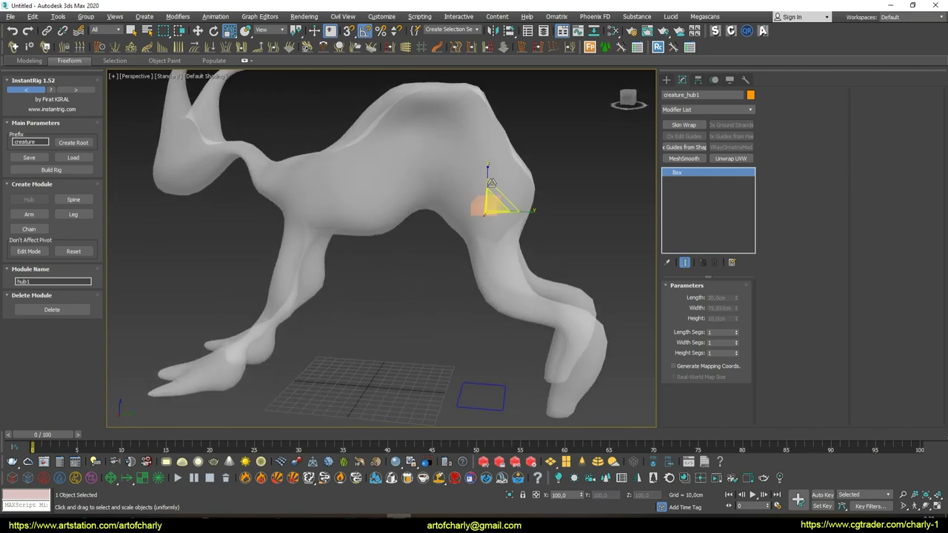
pyautogui.moveTo(488, 174); pyautogui.dragTo(488, 140)
pyautogui.moveTo(504, 178)
pyautogui.keyDown('alt'); pyautogui.mouseDown(button='middle')
pyautogui.moveTo(436, 173)
pyautogui.moveTo(547, 179)
pyautogui.mouseUp(button='middle'); pyautogui.keyUp('alt')
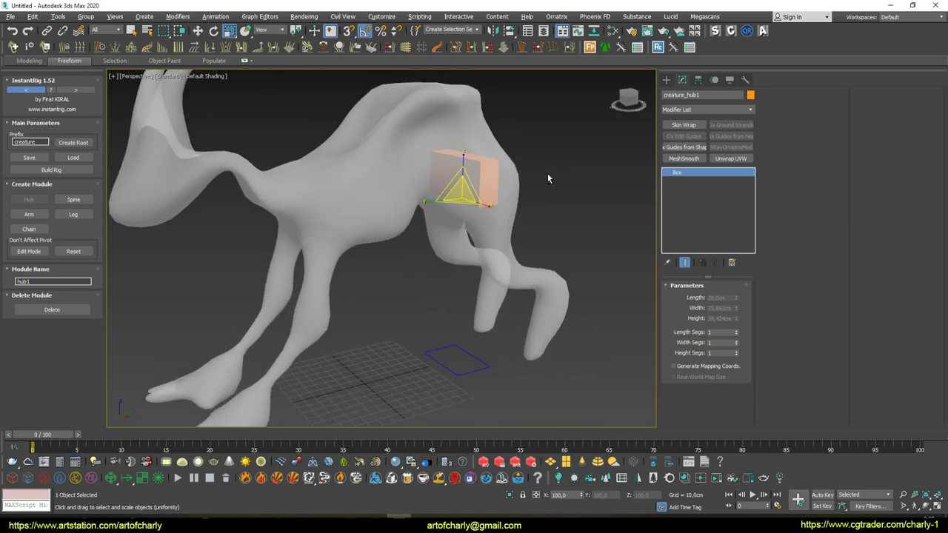
pyautogui.keyDown('alt'); pyautogui.moveTo(408, 203); pyautogui.dragTo(437, 209, button='middle'); pyautogui.keyUp('alt')
pyautogui.scroll(3, 445, 211)
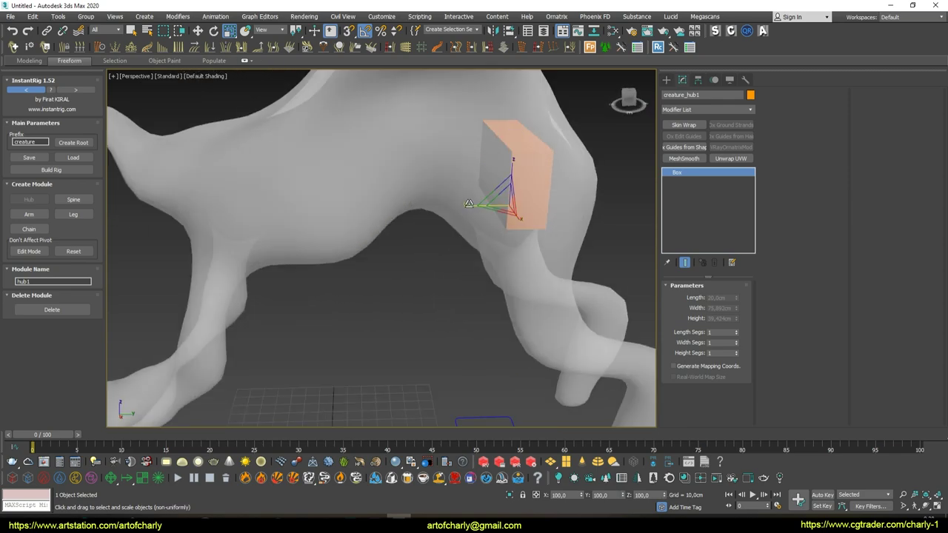
pyautogui.moveTo(445, 210); pyautogui.dragTo(437, 206)
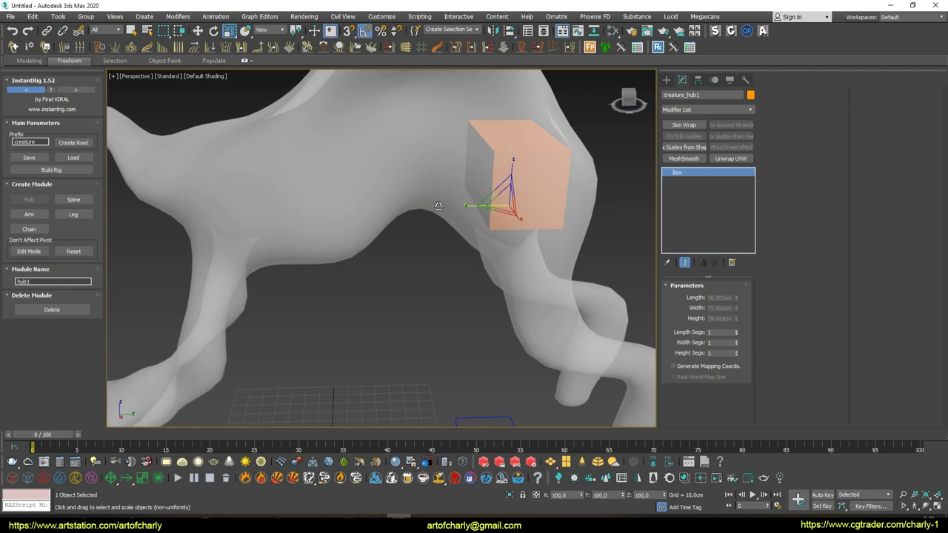
pyautogui.press('r')
pyautogui.moveTo(457, 227)
pyautogui.keyDown('alt'); pyautogui.mouseDown(button='middle')
pyautogui.moveTo(434, 215)
pyautogui.moveTo(391, 223)
pyautogui.mouseUp(button='middle'); pyautogui.keyUp('alt')
# Rotate the hub box about X and shift it sideways into the hips
pyautogui.press('w')
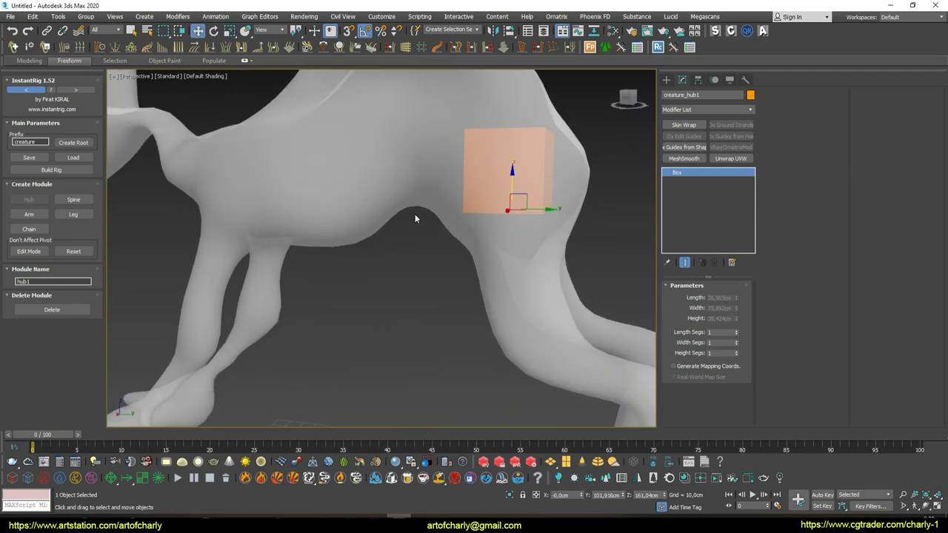
pyautogui.scroll(-2, 411, 215)
pyautogui.scroll(-5, 426, 205)
pyautogui.scroll(2, 449, 211)
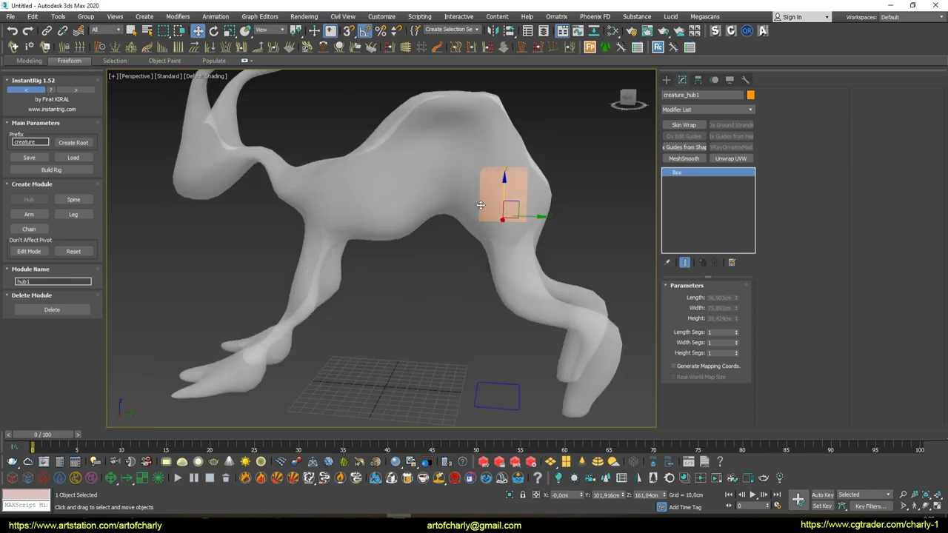
pyautogui.moveTo(544, 206)
pyautogui.keyDown('alt'); pyautogui.mouseDown(button='middle')
pyautogui.moveTo(525, 186)
pyautogui.moveTo(496, 192)
pyautogui.mouseUp(button='middle'); pyautogui.keyUp('alt')
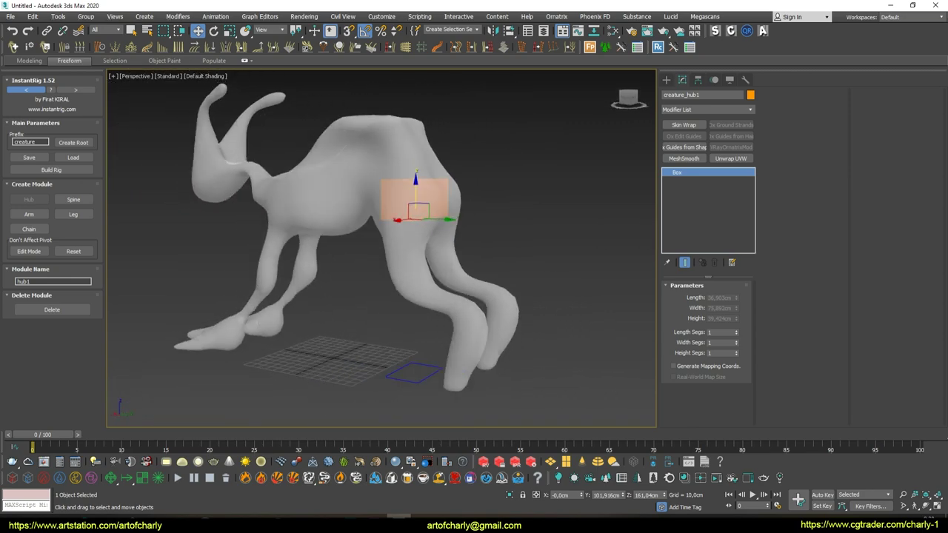
pyautogui.moveTo(454, 212)
pyautogui.keyDown('alt'); pyautogui.mouseDown(button='middle')
pyautogui.moveTo(444, 237)
pyautogui.moveTo(434, 232)
pyautogui.moveTo(445, 180)
pyautogui.mouseUp(button='middle'); pyautogui.keyUp('alt')
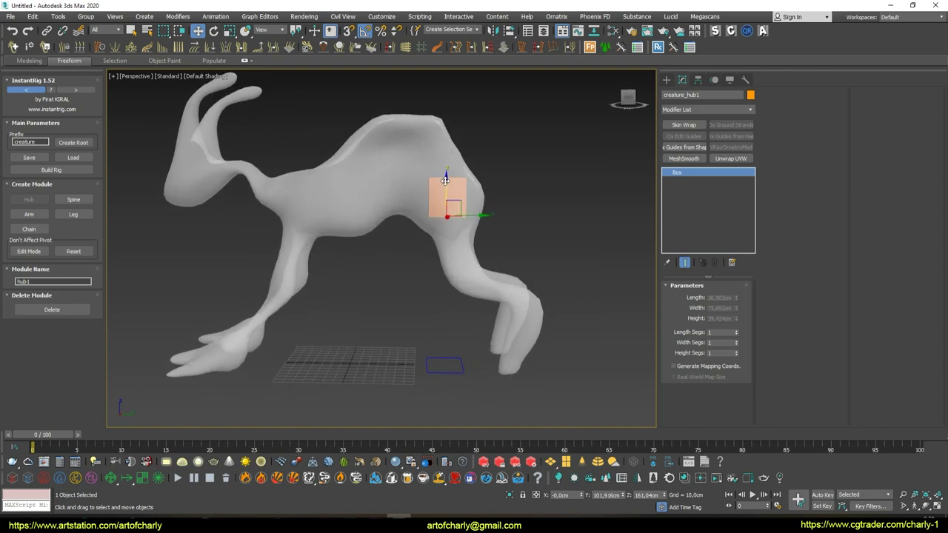
pyautogui.scroll(2, 445, 180)
pyautogui.scroll(3, 451, 190)
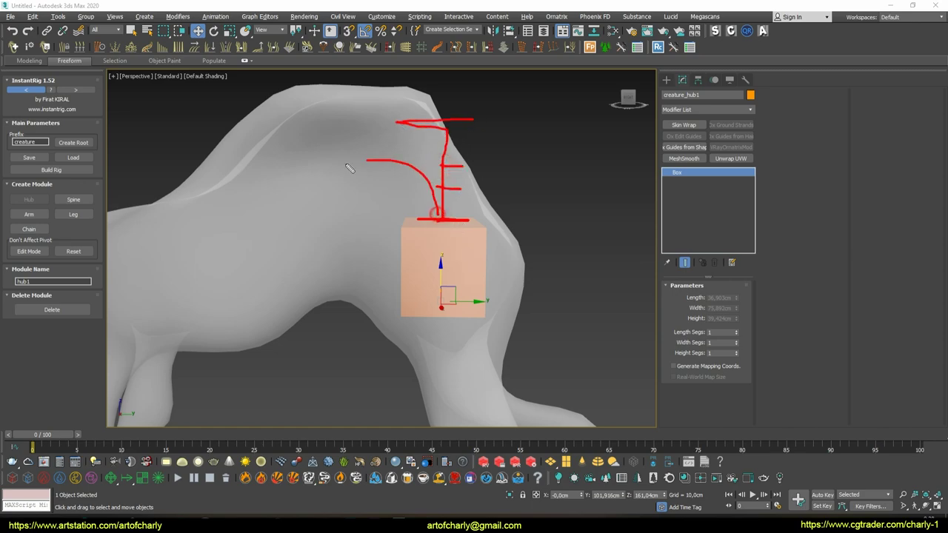
pyautogui.press('e')
pyautogui.moveTo(444, 282)
pyautogui.mouseDown()
pyautogui.moveTo(427, 268)
pyautogui.moveTo(428, 245)
pyautogui.mouseUp()
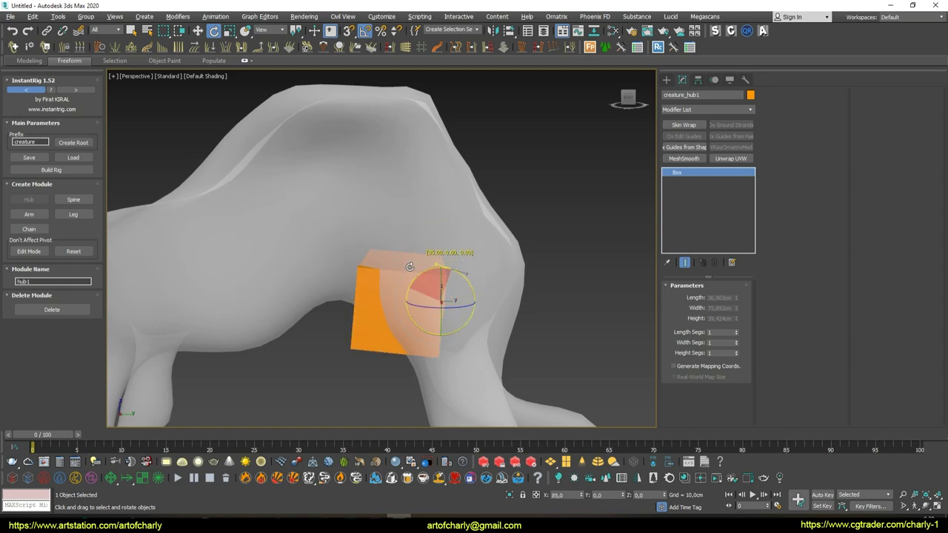
pyautogui.press('w')
pyautogui.moveTo(469, 303)
pyautogui.mouseDown()
pyautogui.moveTo(510, 296)
pyautogui.moveTo(480, 235)
pyautogui.mouseUp()
pyautogui.scroll(-5, 468, 286)
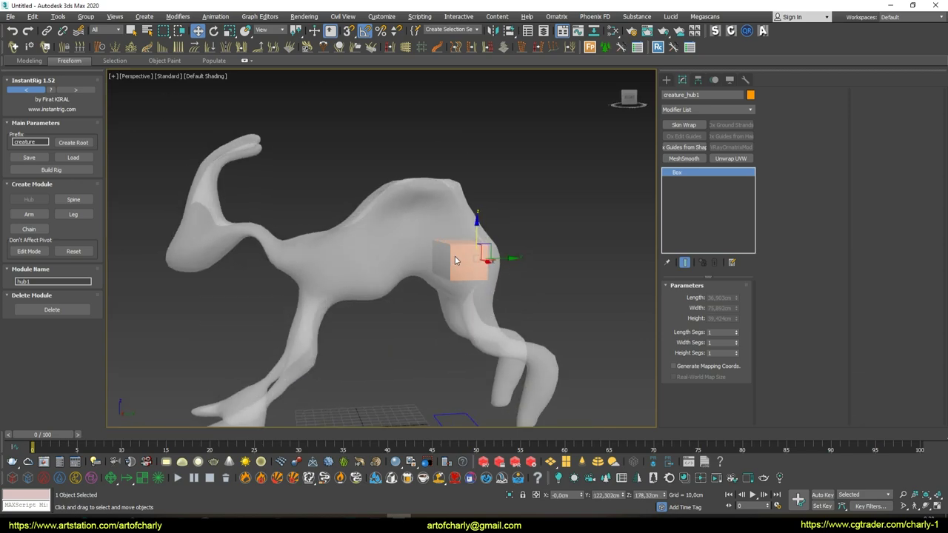
pyautogui.keyDown('alt'); pyautogui.moveTo(468, 283); pyautogui.dragTo(420, 274, button='middle'); pyautogui.keyUp('alt')
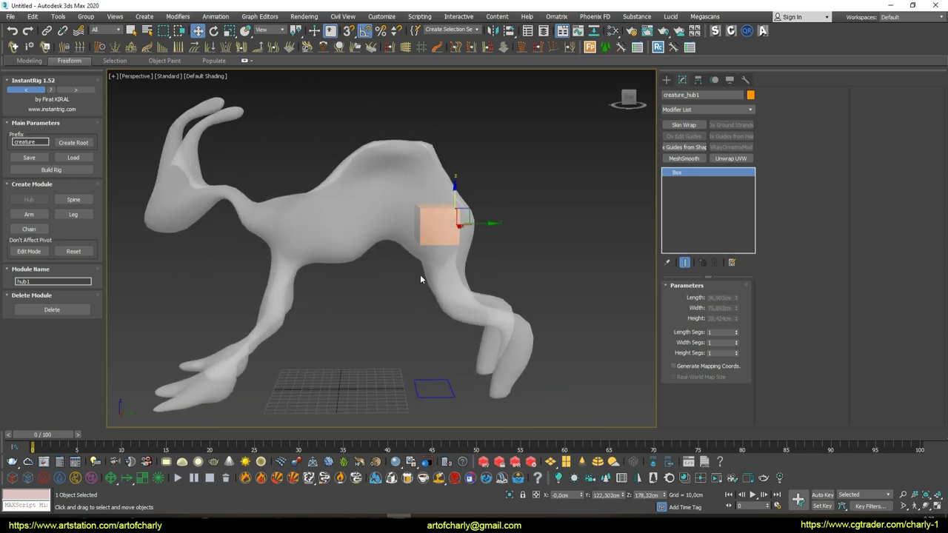
# Add a leg guide module to the hub and nudge the upper leg bone along X
pyautogui.click(72, 214)
pyautogui.moveTo(302, 258)
pyautogui.keyDown('alt'); pyautogui.mouseDown(button='middle')
pyautogui.moveTo(354, 272)
pyautogui.moveTo(250, 262)
pyautogui.moveTo(275, 277)
pyautogui.moveTo(286, 253)
pyautogui.mouseUp(button='middle'); pyautogui.keyUp('alt')
pyautogui.moveTo(269, 215); pyautogui.dragTo(268, 217)
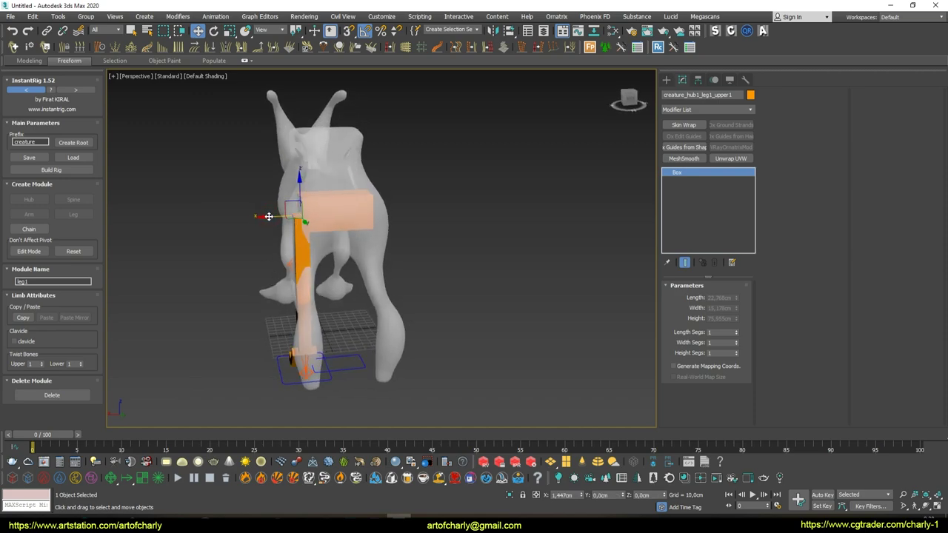
pyautogui.moveTo(323, 263)
pyautogui.keyDown('alt'); pyautogui.mouseDown(button='middle')
pyautogui.moveTo(359, 260)
pyautogui.moveTo(417, 195)
pyautogui.mouseUp(button='middle'); pyautogui.keyUp('alt')
pyautogui.scroll(2, 363, 259)
pyautogui.scroll(-1, 411, 215)
pyautogui.scroll(2, 347, 277)
pyautogui.scroll(1, 324, 296)
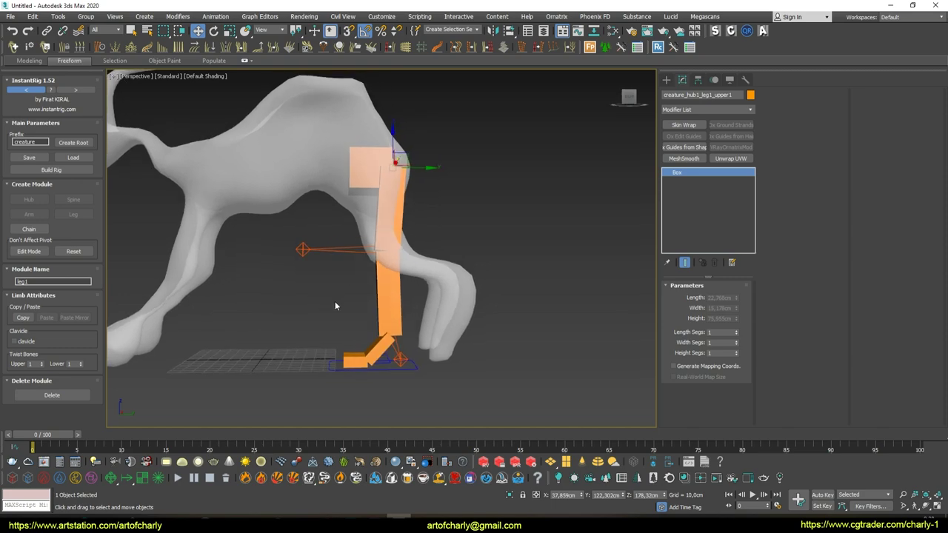
# Move the leg1_lower1 bone down toward the hoof and straighten it vertically
pyautogui.click(391, 312)
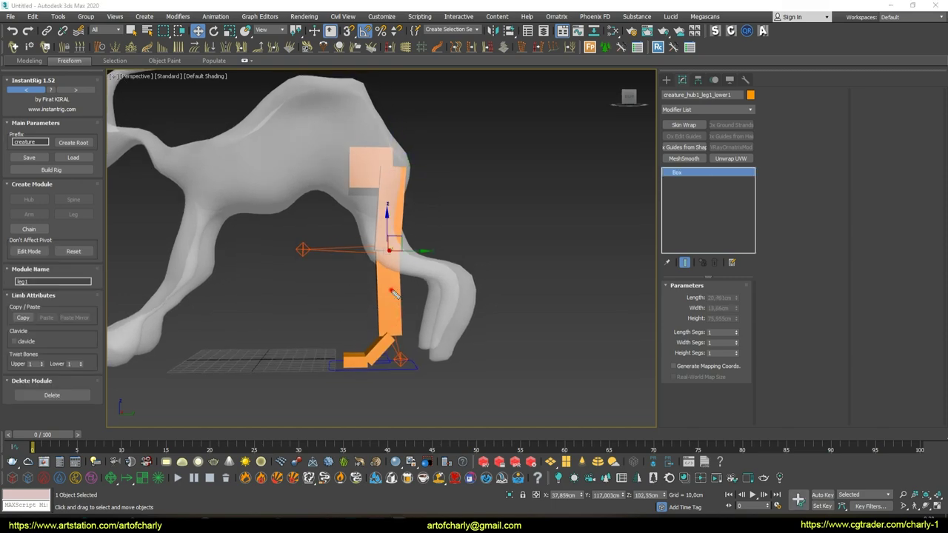
pyautogui.moveTo(421, 250)
pyautogui.mouseDown()
pyautogui.moveTo(460, 236)
pyautogui.moveTo(457, 258)
pyautogui.mouseUp()
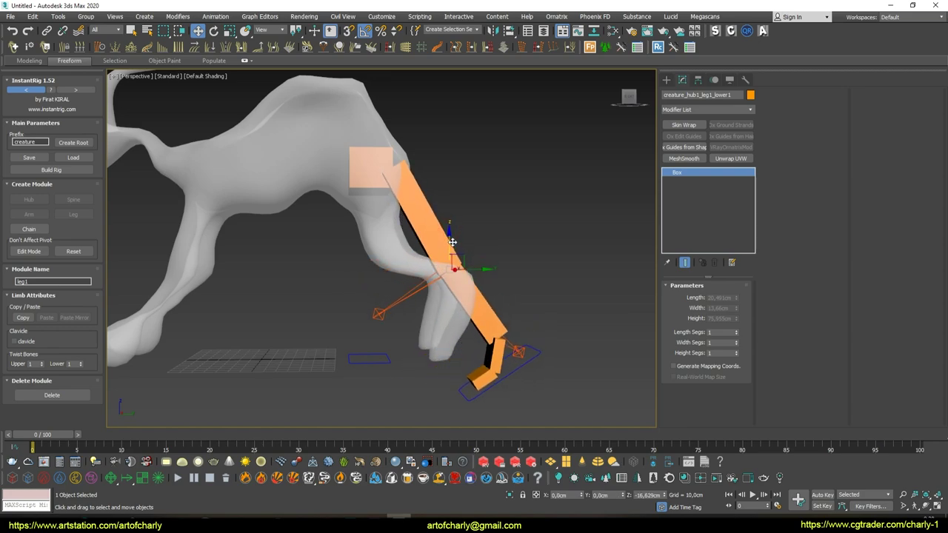
pyautogui.moveTo(457, 258); pyautogui.dragTo(431, 254, button='middle')
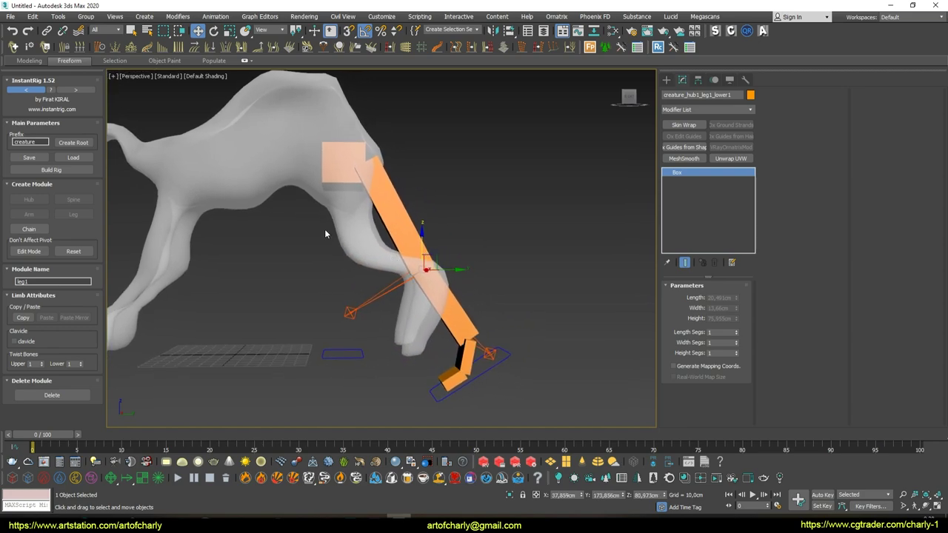
pyautogui.scroll(2, 394, 238)
pyautogui.scroll(-2, 458, 282)
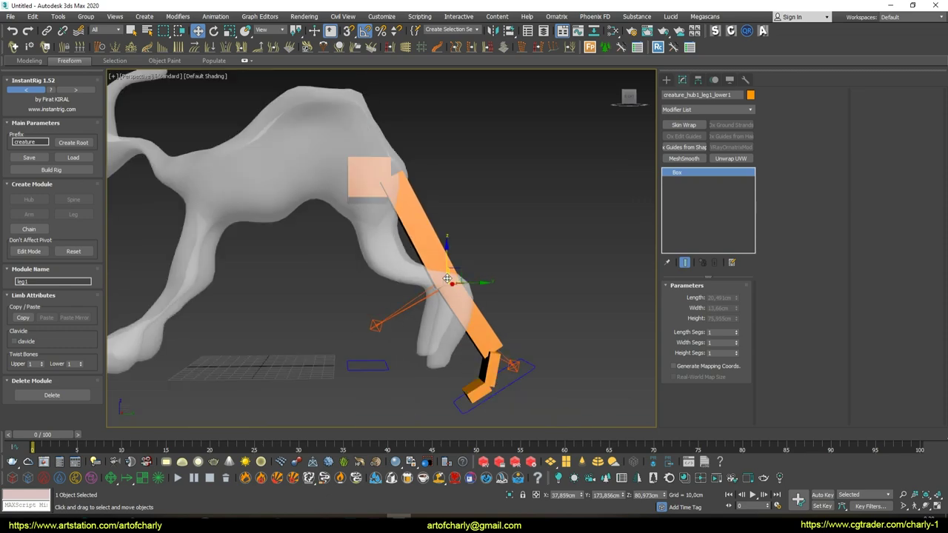
pyautogui.moveTo(470, 284); pyautogui.dragTo(417, 277)
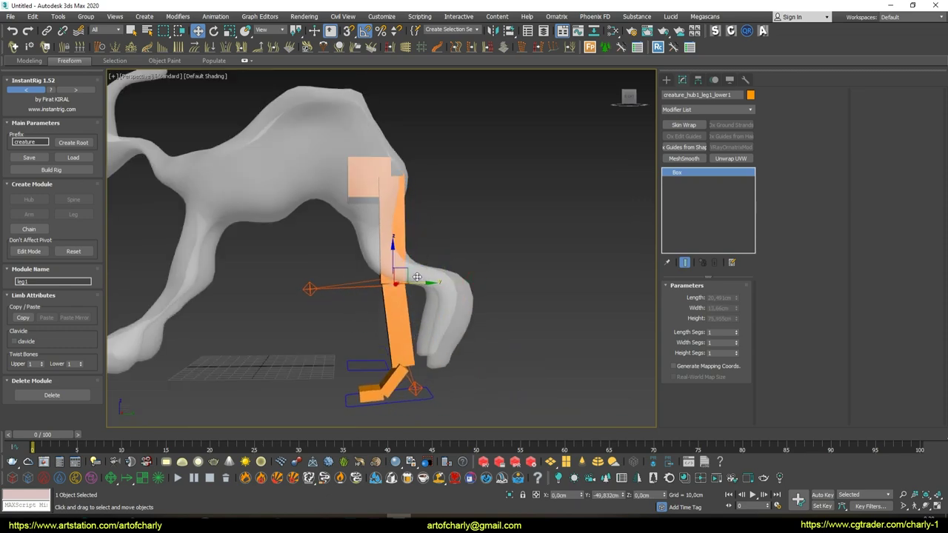
# Rotate the lower leg bone 60° forward on X, raise it inside the leg, select the foot guide
pyautogui.press('e')
pyautogui.moveTo(418, 261); pyautogui.dragTo(397, 239)
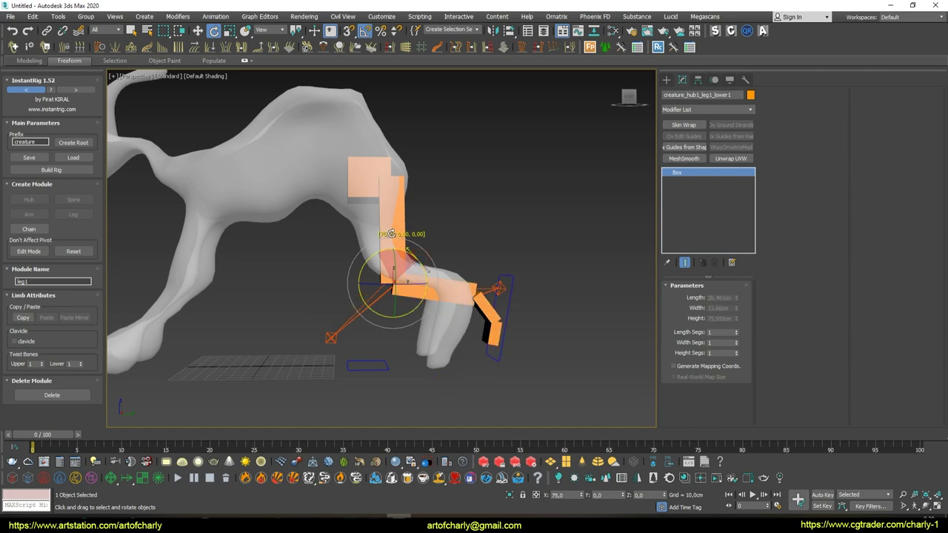
pyautogui.press('w')
pyautogui.moveTo(400, 280); pyautogui.dragTo(401, 248)
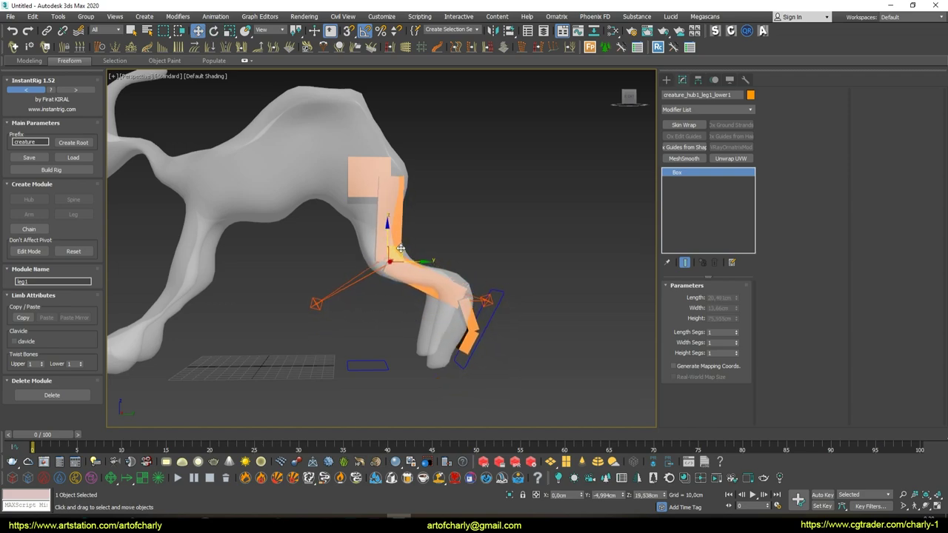
pyautogui.moveTo(400, 249)
pyautogui.keyDown('alt'); pyautogui.mouseDown(button='middle')
pyautogui.moveTo(395, 291)
pyautogui.moveTo(417, 288)
pyautogui.mouseUp(button='middle'); pyautogui.keyUp('alt')
pyautogui.scroll(3, 395, 291)
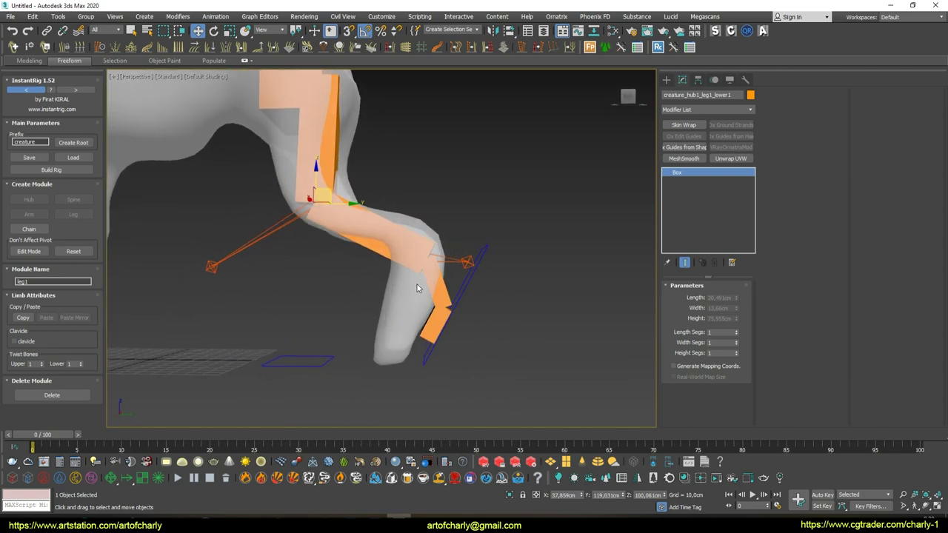
pyautogui.click(435, 280)
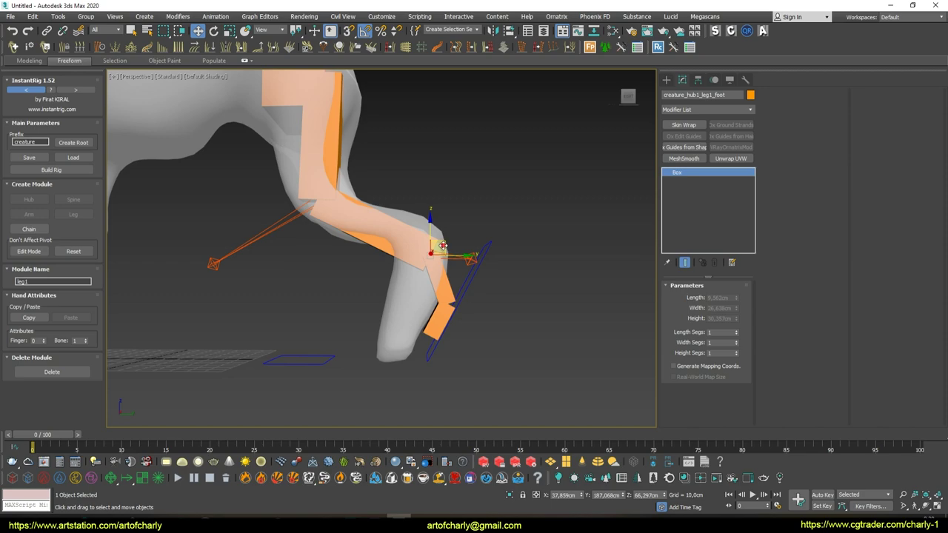
# Place the leg1 foot guide in the leg and move the toe and heel guides into the hoof
pyautogui.moveTo(442, 246); pyautogui.dragTo(425, 280)
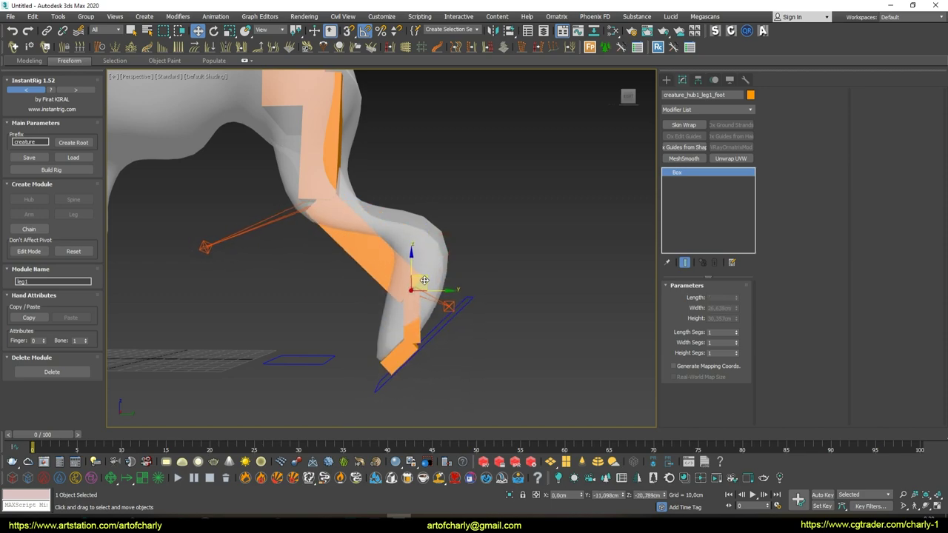
pyautogui.moveTo(425, 280); pyautogui.dragTo(429, 229)
pyautogui.click(442, 273)
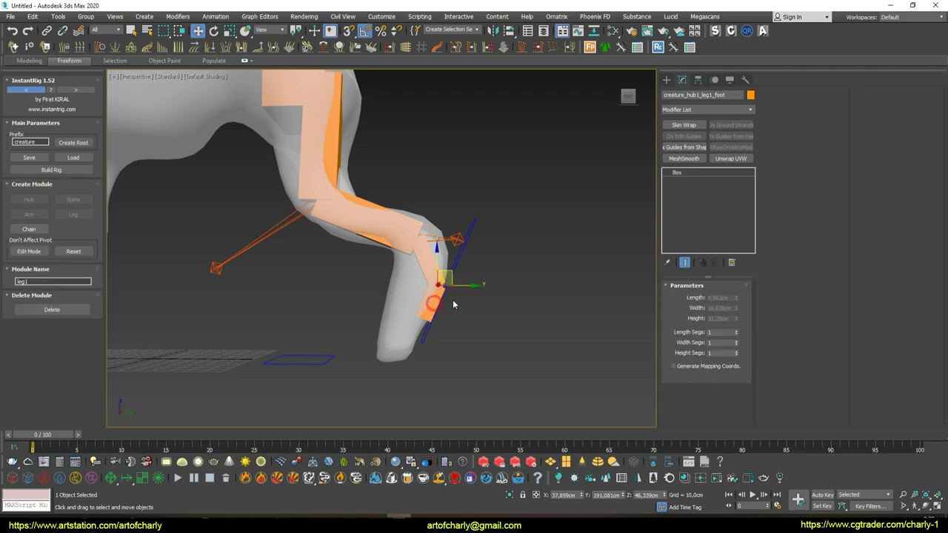
pyautogui.moveTo(448, 271); pyautogui.dragTo(418, 326)
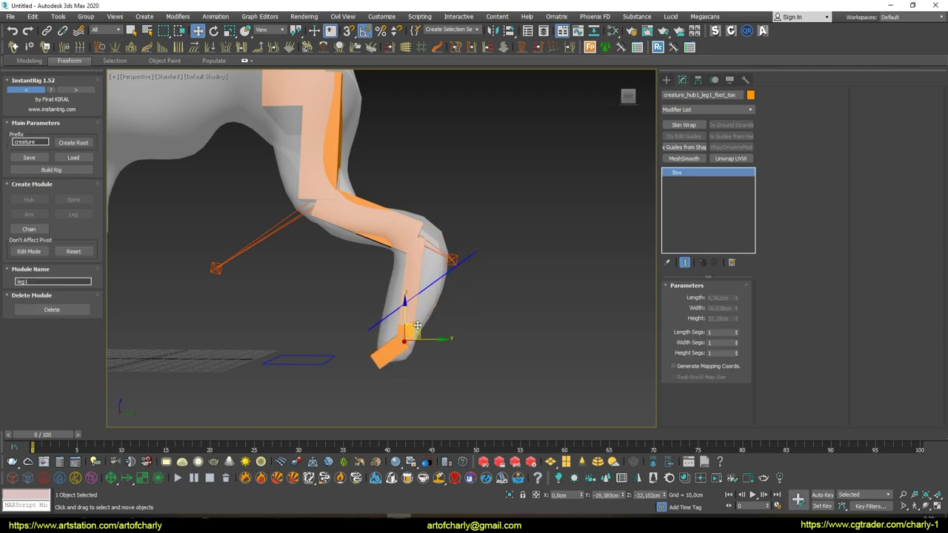
pyautogui.click(477, 326)
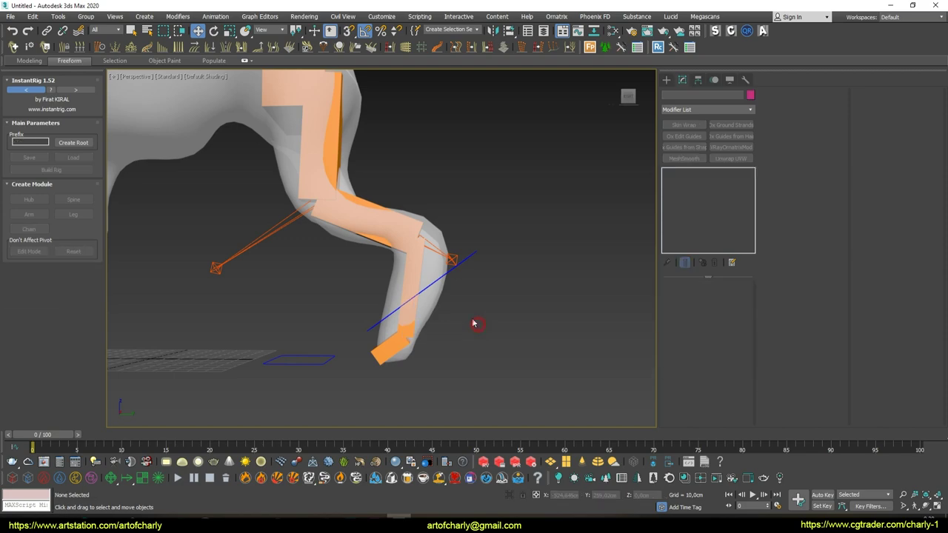
pyautogui.click(457, 258)
pyautogui.moveTo(463, 252); pyautogui.dragTo(439, 323)
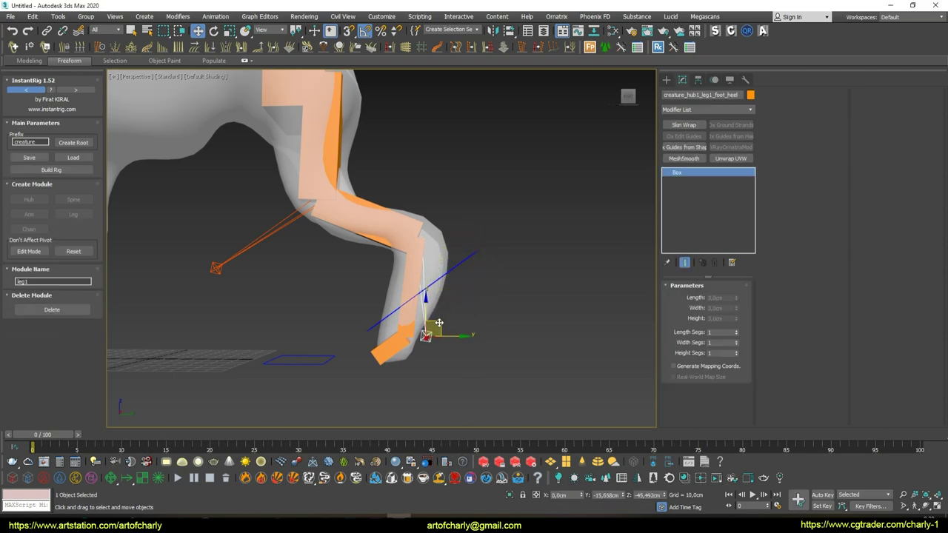
pyautogui.click(478, 302)
# Rotate the foot rectangle -40°, lower it to the ground under the hoof, and scale it to 68%
pyautogui.click(447, 276)
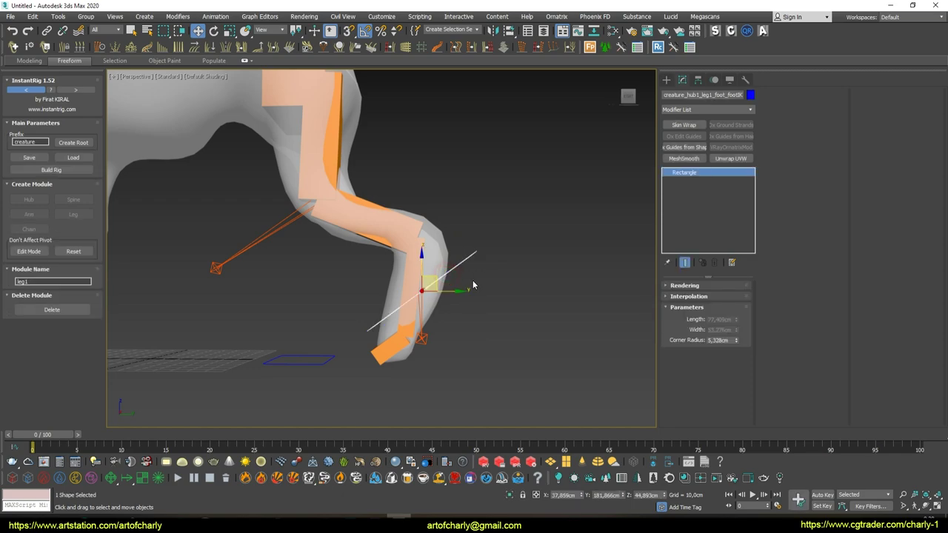
pyautogui.press('e')
pyautogui.moveTo(454, 268); pyautogui.dragTo(468, 283)
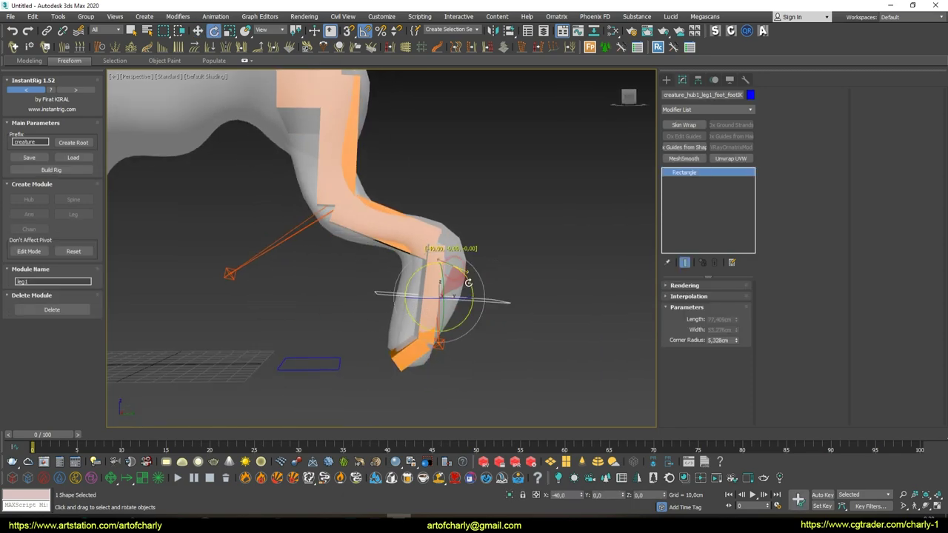
pyautogui.press('w')
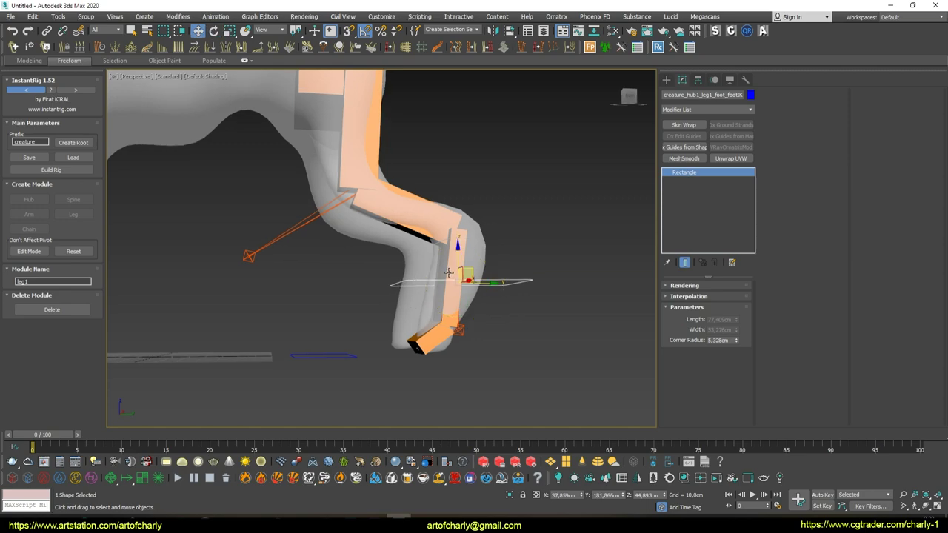
pyautogui.moveTo(455, 255); pyautogui.dragTo(445, 348)
pyautogui.keyDown('alt'); pyautogui.moveTo(444, 348); pyautogui.dragTo(445, 371, button='middle'); pyautogui.keyUp('alt')
pyautogui.press('r')
pyautogui.moveTo(445, 371); pyautogui.dragTo(446, 400)
pyautogui.press('w')
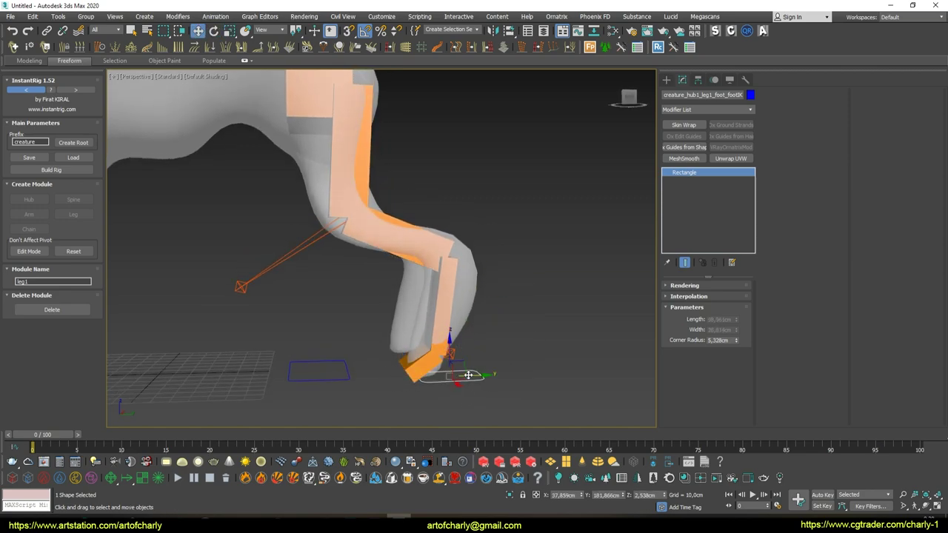
# Orbit around the finished leg rig and select the creature_hub1 box
pyautogui.moveTo(451, 379)
pyautogui.keyDown('alt'); pyautogui.mouseDown(button='middle')
pyautogui.moveTo(416, 369)
pyautogui.moveTo(410, 334)
pyautogui.moveTo(419, 328)
pyautogui.moveTo(400, 327)
pyautogui.moveTo(425, 325)
pyautogui.mouseUp(button='middle'); pyautogui.keyUp('alt')
pyautogui.scroll(-5, 401, 327)
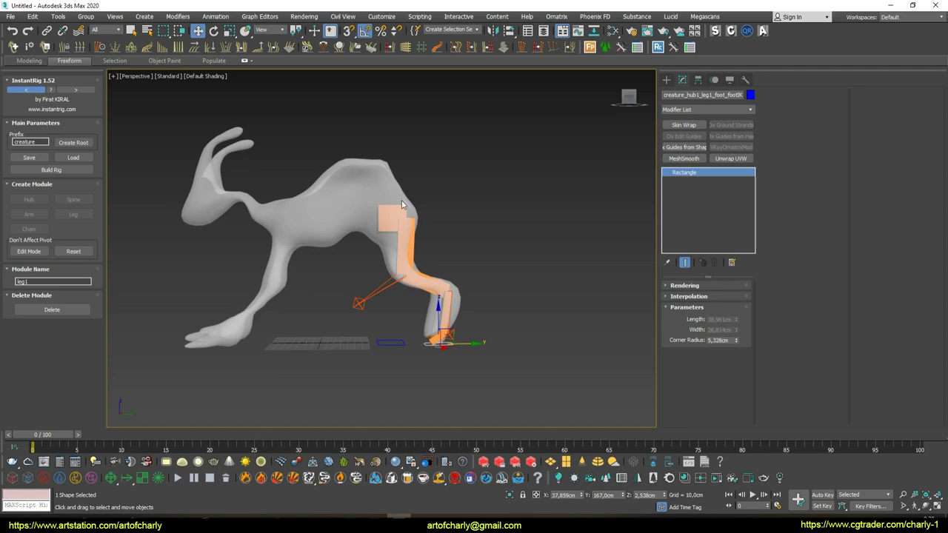
pyautogui.scroll(2, 392, 216)
pyautogui.click(375, 213)
# Copy leg1's pose, add a leg2 module on the hub, and paste the pose mirrored onto it
pyautogui.moveTo(377, 212)
pyautogui.keyDown('alt'); pyautogui.mouseDown(button='middle')
pyautogui.moveTo(393, 156)
pyautogui.moveTo(332, 144)
pyautogui.moveTo(393, 152)
pyautogui.moveTo(385, 178)
pyautogui.moveTo(361, 172)
pyautogui.moveTo(300, 223)
pyautogui.moveTo(345, 229)
pyautogui.mouseUp(button='middle'); pyautogui.keyUp('alt')
pyautogui.click(316, 214)
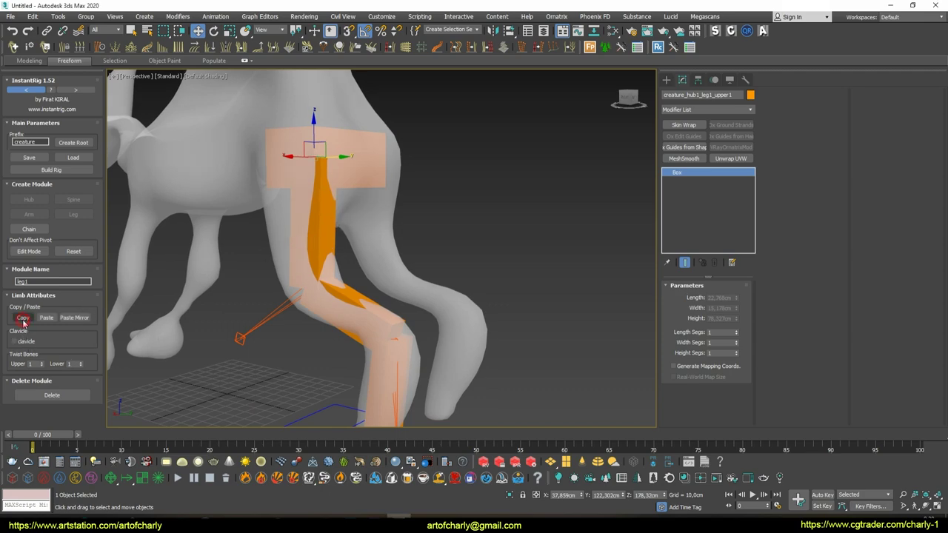
pyautogui.click(370, 155)
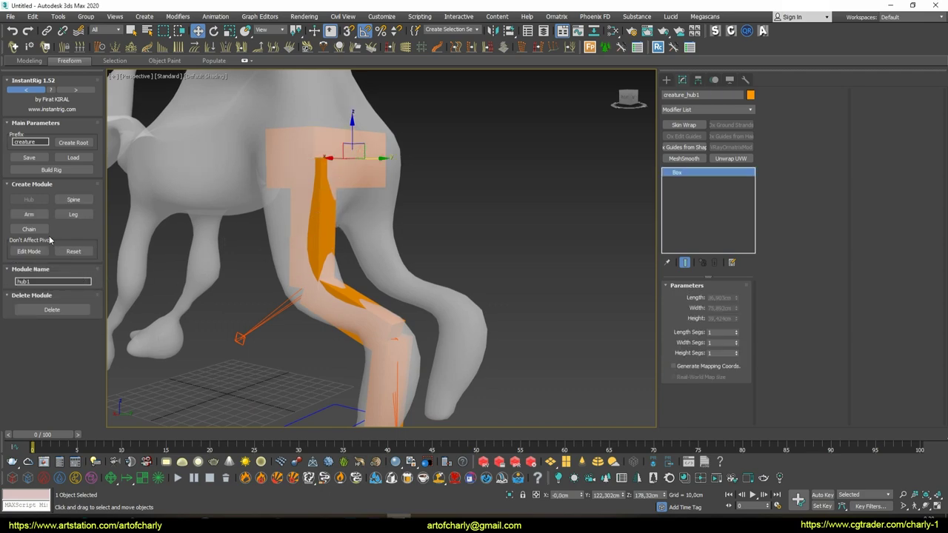
pyautogui.click(72, 215)
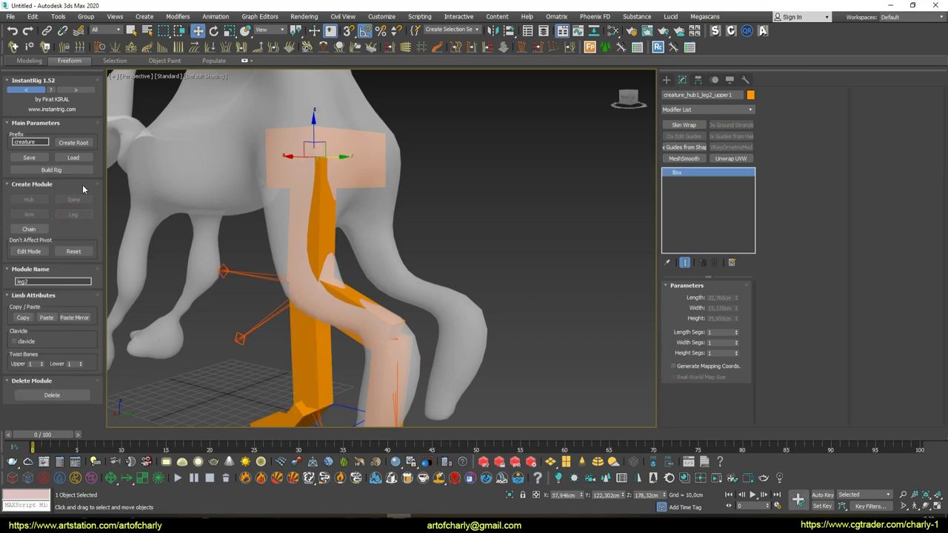
pyautogui.click(81, 318)
# Add a spine1 module to the hub
pyautogui.moveTo(377, 247)
pyautogui.keyDown('alt'); pyautogui.mouseDown(button='middle')
pyautogui.moveTo(222, 262)
pyautogui.moveTo(426, 249)
pyautogui.mouseUp(button='middle'); pyautogui.keyUp('alt')
pyautogui.click(435, 218)
pyautogui.scroll(1, 429, 249)
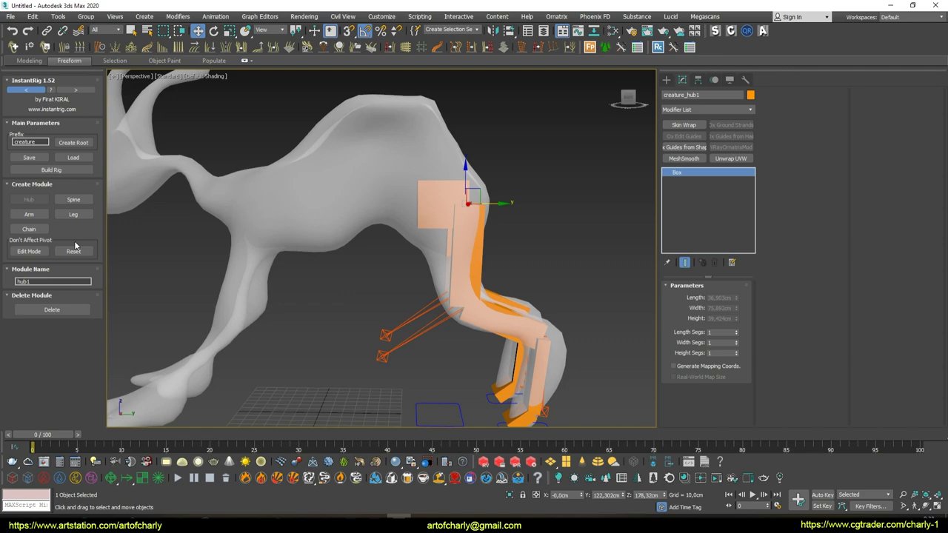
pyautogui.click(73, 199)
# Slide the spine box toward the rear and tilt it up toward the back
pyautogui.keyDown('alt'); pyautogui.moveTo(367, 214); pyautogui.dragTo(404, 253, button='middle'); pyautogui.keyUp('alt')
pyautogui.moveTo(305, 251); pyautogui.dragTo(423, 251)
pyautogui.moveTo(423, 251)
pyautogui.keyDown('alt'); pyautogui.mouseDown(button='middle')
pyautogui.moveTo(344, 224)
pyautogui.moveTo(400, 222)
pyautogui.mouseUp(button='middle'); pyautogui.keyUp('alt')
pyautogui.press('e')
pyautogui.moveTo(409, 200)
pyautogui.mouseDown()
pyautogui.moveTo(417, 219)
pyautogui.moveTo(374, 238)
pyautogui.mouseUp()
pyautogui.press('w')
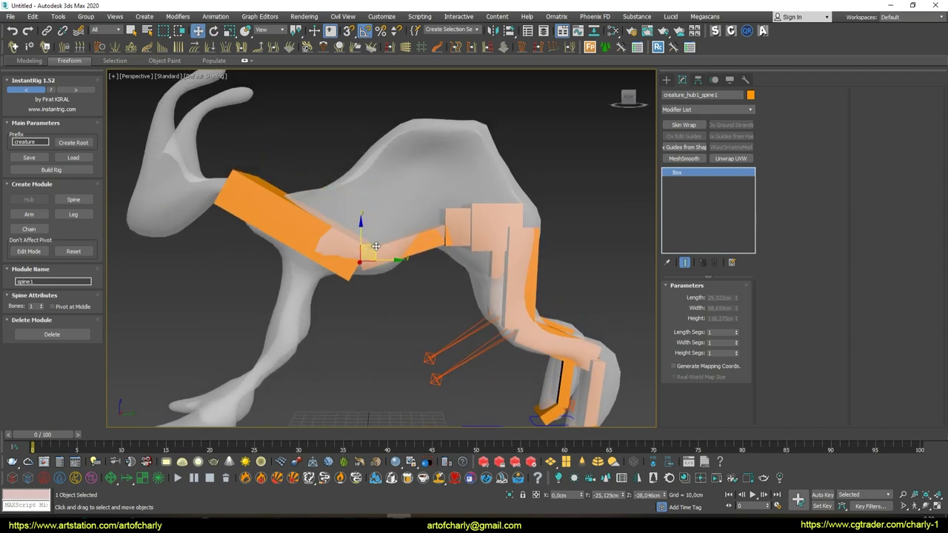
pyautogui.scroll(1, 380, 262)
pyautogui.scroll(2, 377, 250)
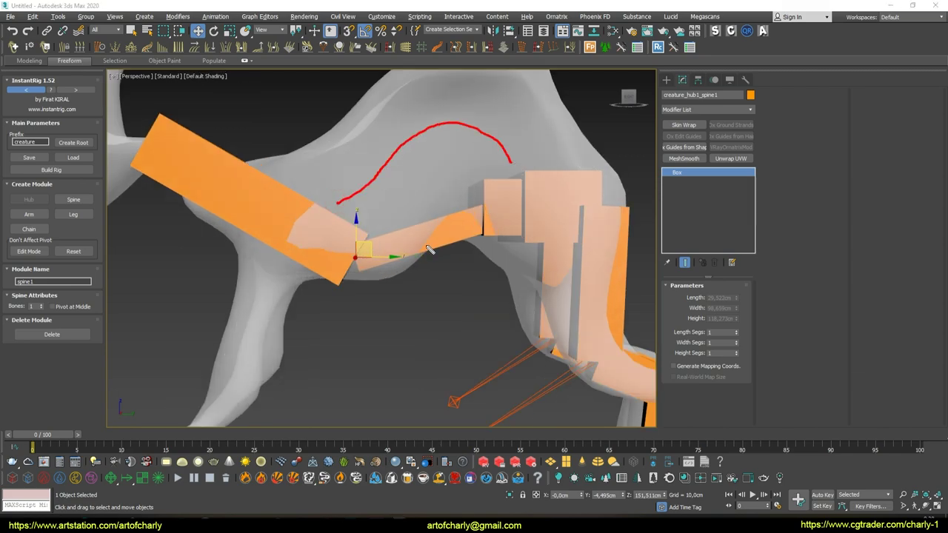
# Raise the first two spine1 bones (T3 and T2) up into the creature's back
pyautogui.keyDown('alt'); pyautogui.moveTo(388, 223); pyautogui.dragTo(404, 223, button='middle'); pyautogui.keyUp('alt')
pyautogui.click(383, 241)
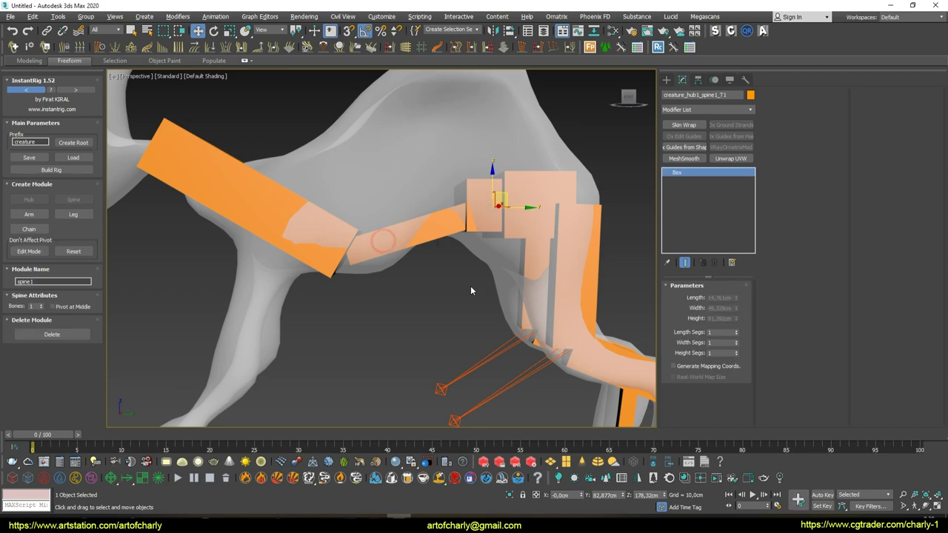
pyautogui.click(251, 216)
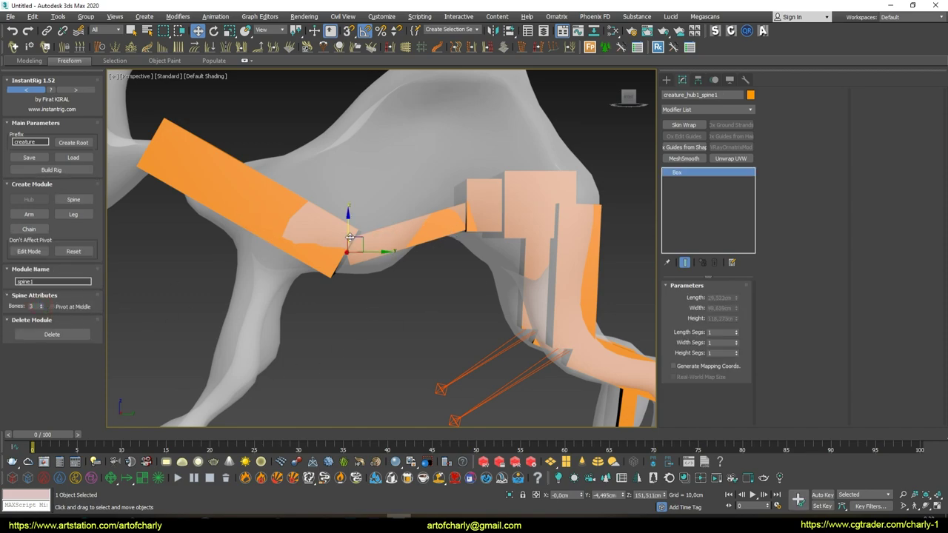
pyautogui.press('F4')
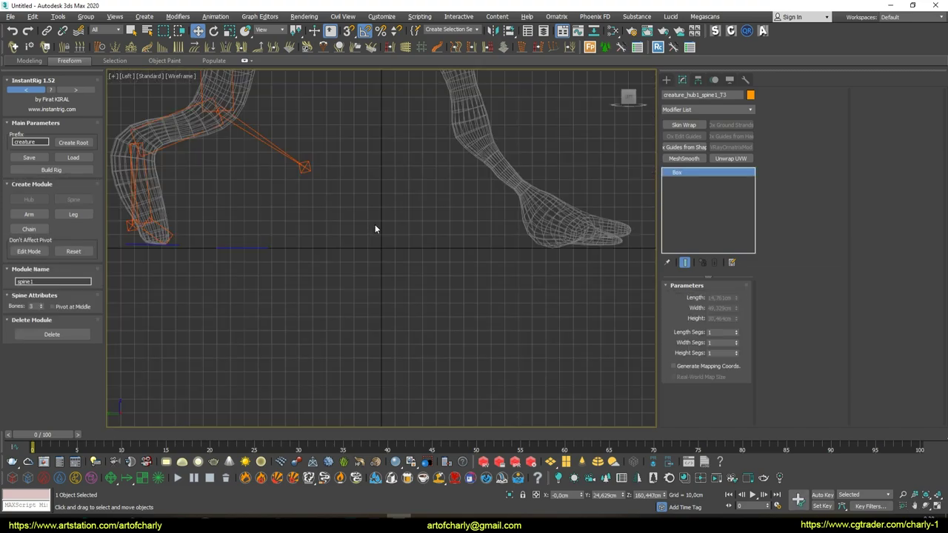
pyautogui.press('F3')
pyautogui.scroll(1, 351, 238)
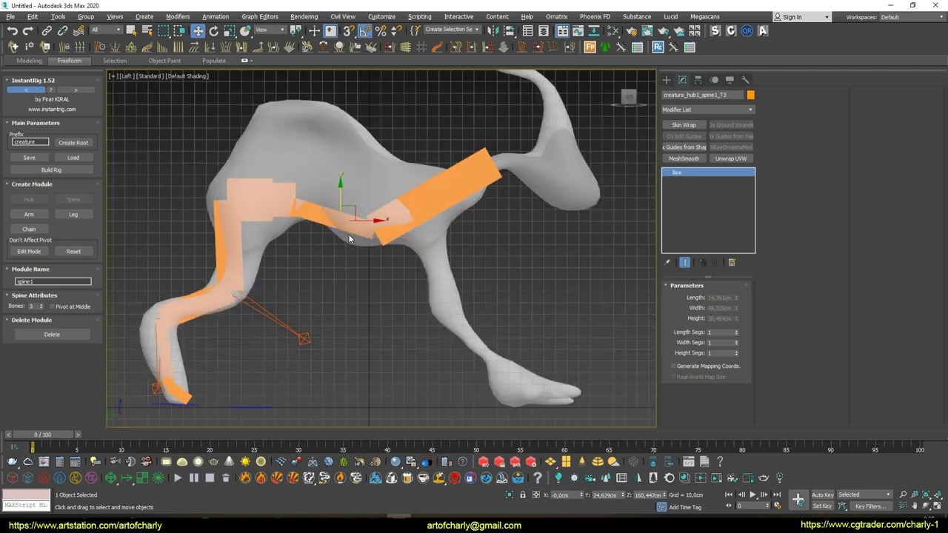
pyautogui.scroll(3, 356, 252)
pyautogui.scroll(2, 363, 271)
pyautogui.moveTo(365, 258); pyautogui.dragTo(378, 220)
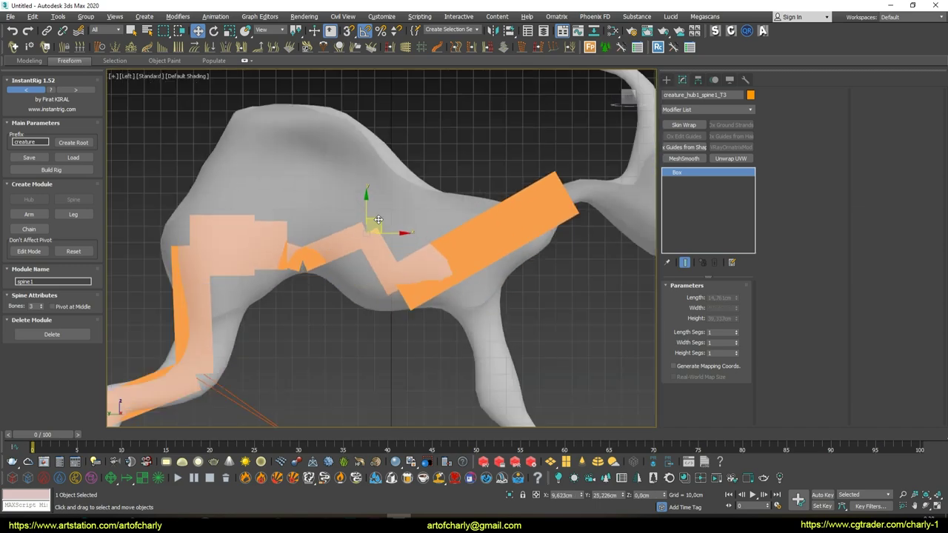
pyautogui.click(312, 237)
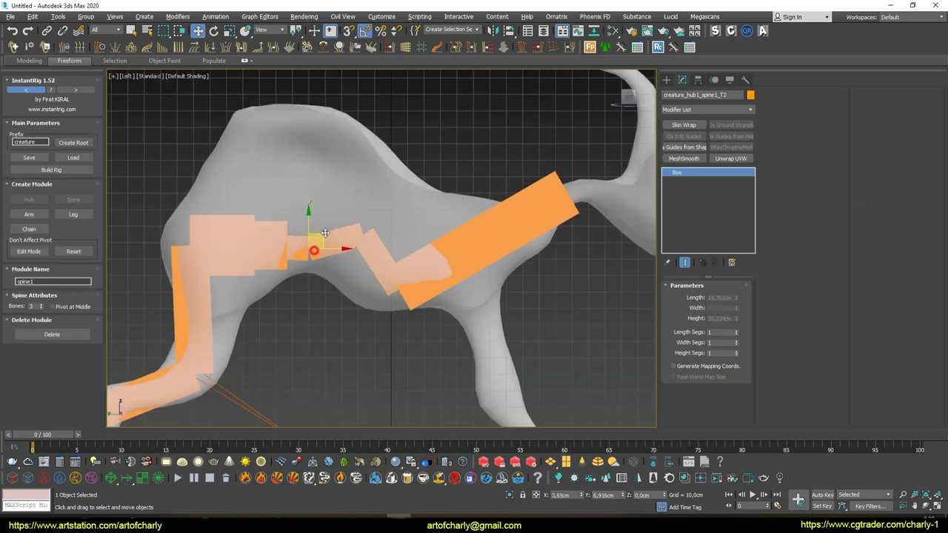
pyautogui.moveTo(317, 231); pyautogui.dragTo(328, 214)
# Rotate the main spine box to a flatter angle and scale it shorter
pyautogui.scroll(-4, 366, 252)
pyautogui.scroll(2, 277, 243)
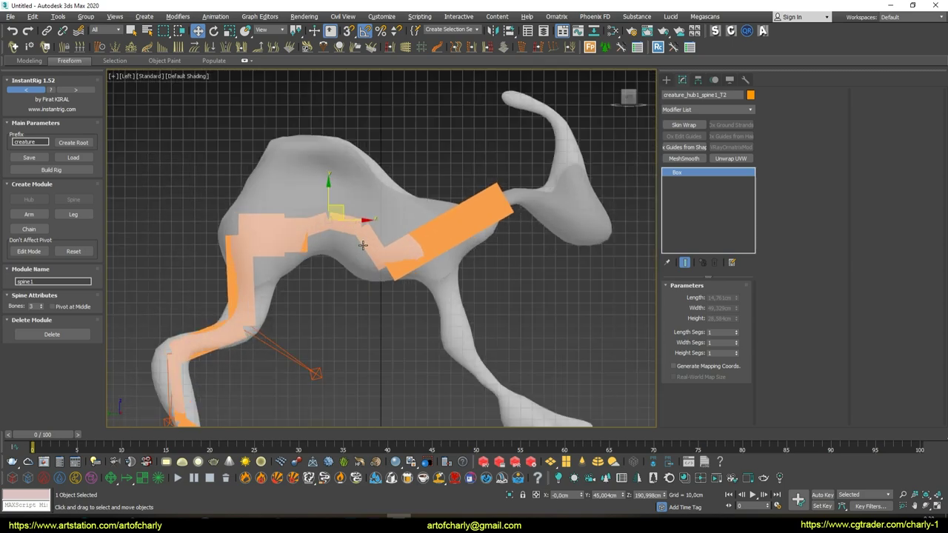
pyautogui.scroll(2, 277, 242)
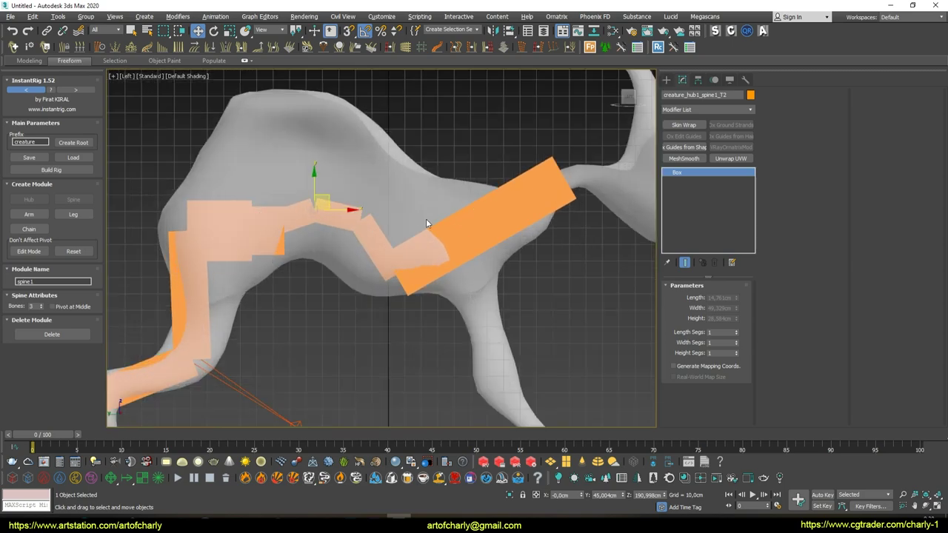
pyautogui.click(457, 256)
pyautogui.press('e')
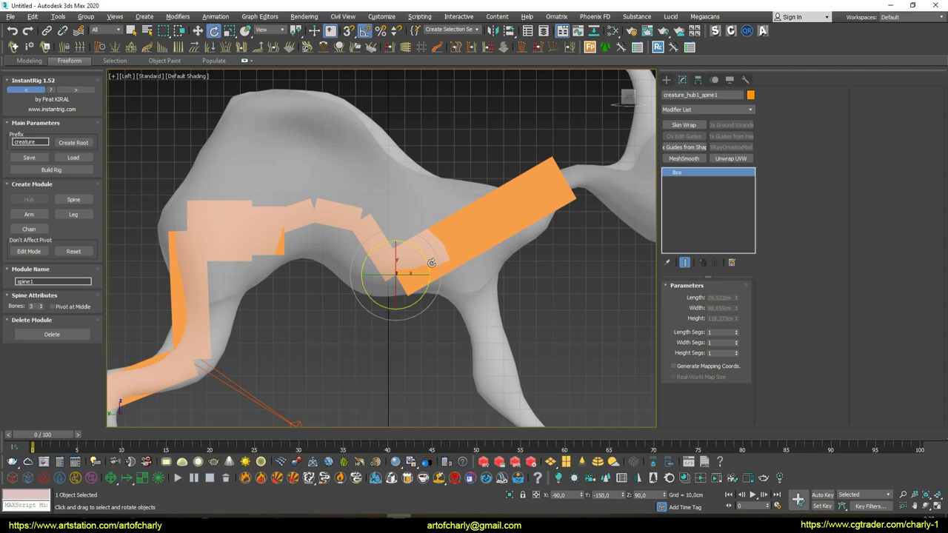
pyautogui.moveTo(423, 254)
pyautogui.mouseDown()
pyautogui.moveTo(409, 275)
pyautogui.moveTo(414, 293)
pyautogui.mouseUp()
pyautogui.press('r')
pyautogui.keyDown('alt'); pyautogui.moveTo(453, 277); pyautogui.dragTo(428, 285, button='middle'); pyautogui.keyUp('alt')
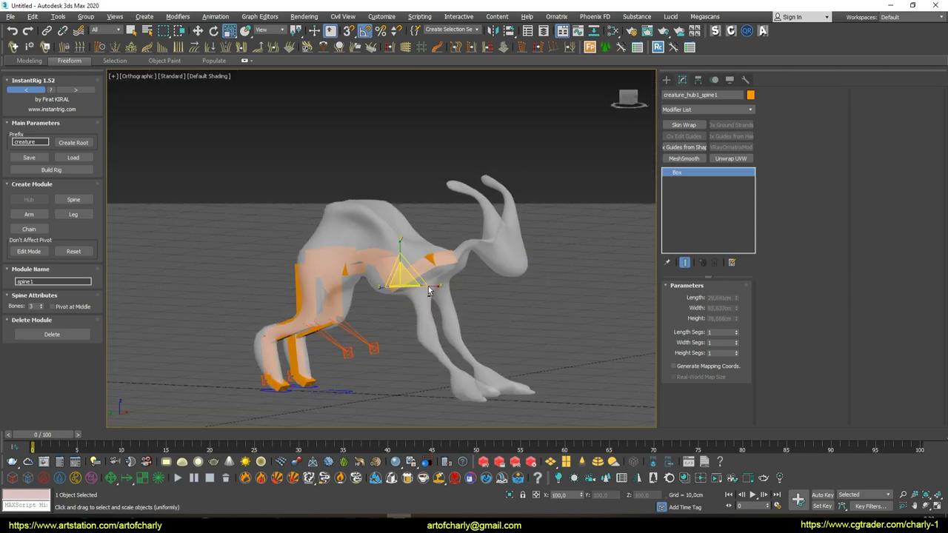
pyautogui.press('F4')
pyautogui.scroll(5, 420, 266)
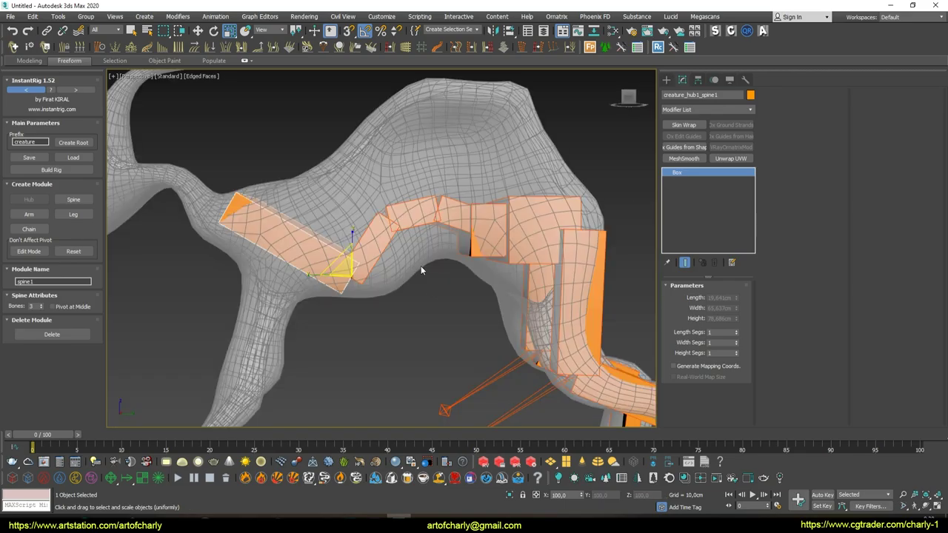
pyautogui.moveTo(421, 266)
pyautogui.keyDown('alt'); pyautogui.mouseDown(button='middle')
pyautogui.moveTo(317, 313)
pyautogui.moveTo(425, 318)
pyautogui.moveTo(430, 286)
pyautogui.moveTo(408, 230)
pyautogui.mouseUp(button='middle'); pyautogui.keyUp('alt')
pyautogui.click(438, 286)
pyautogui.scroll(-2, 442, 274)
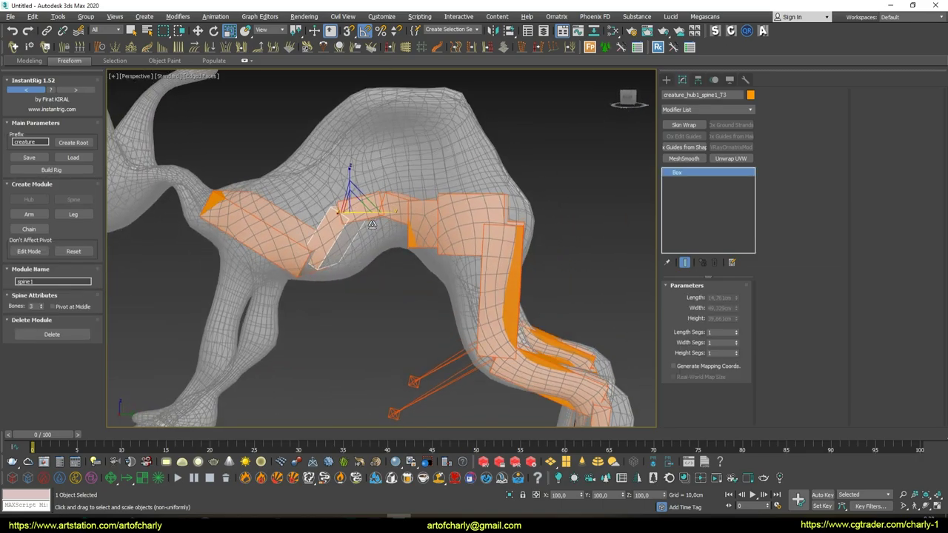
pyautogui.press('w')
pyautogui.moveTo(335, 187)
pyautogui.keyDown('alt'); pyautogui.mouseDown(button='middle')
pyautogui.moveTo(248, 208)
pyautogui.moveTo(371, 206)
pyautogui.moveTo(441, 170)
pyautogui.mouseUp(button='middle'); pyautogui.keyUp('alt')
pyautogui.click(508, 157)
pyautogui.scroll(-5, 373, 210)
pyautogui.scroll(5, 372, 210)
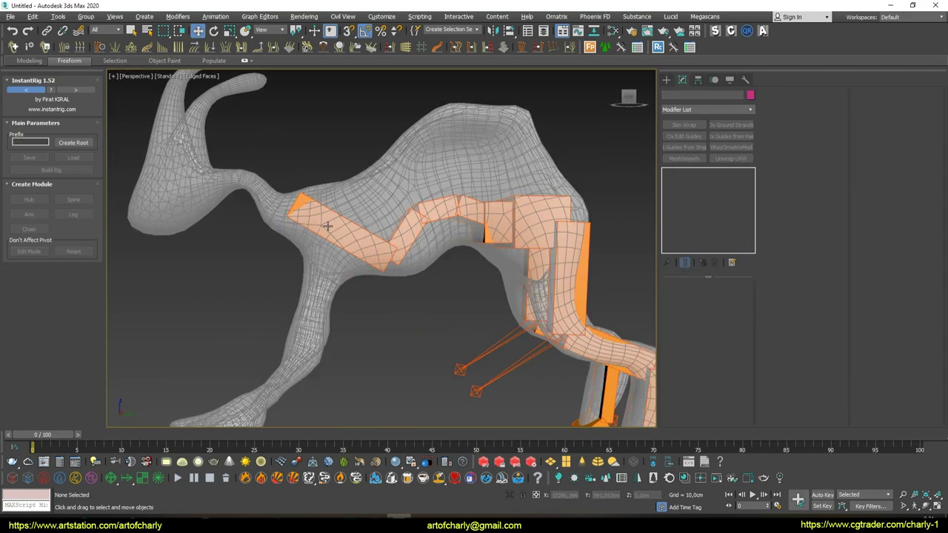
pyautogui.moveTo(379, 233)
pyautogui.mouseDown(button='middle')
pyautogui.moveTo(383, 201)
pyautogui.moveTo(391, 229)
pyautogui.moveTo(408, 206)
pyautogui.moveTo(345, 212)
pyautogui.moveTo(318, 320)
pyautogui.moveTo(363, 279)
pyautogui.moveTo(370, 250)
pyautogui.moveTo(215, 243)
pyautogui.mouseUp(button='middle')
pyautogui.click(408, 205)
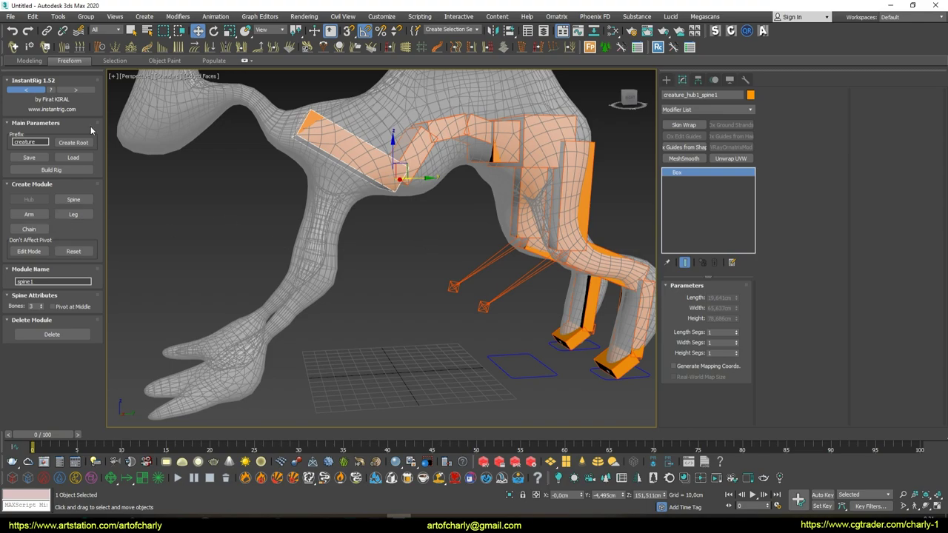
pyautogui.keyDown('alt'); pyautogui.moveTo(370, 206); pyautogui.dragTo(351, 195, button='middle'); pyautogui.keyUp('alt')
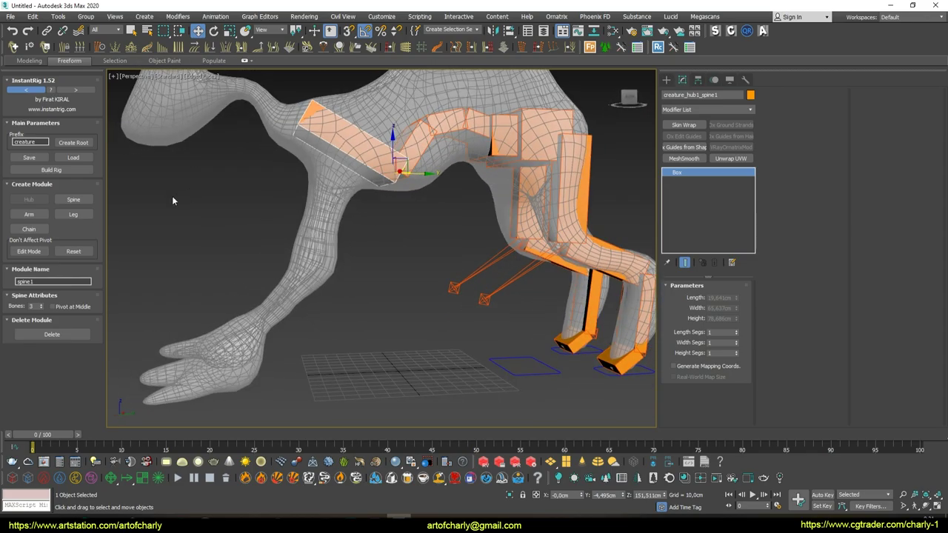
pyautogui.click(72, 214)
# Move the new leg guide's lower leg bone into the creature's hind leg
pyautogui.scroll(3, 288, 201)
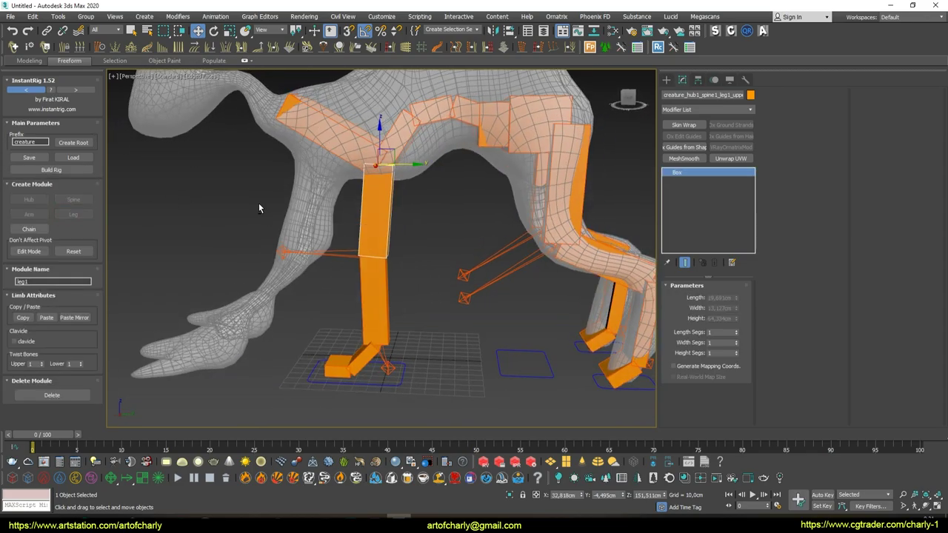
pyautogui.moveTo(288, 201); pyautogui.dragTo(314, 195, button='middle')
pyautogui.click(453, 152)
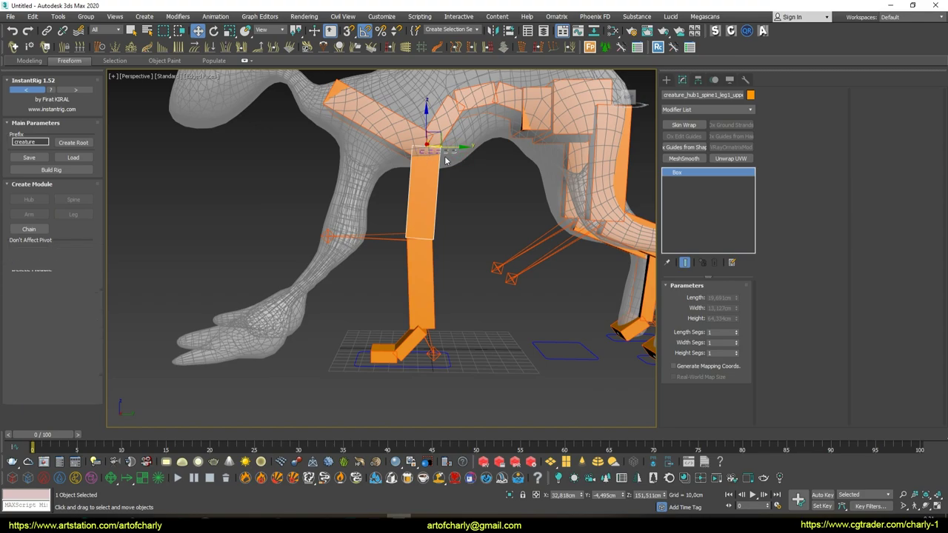
pyautogui.click(460, 146)
pyautogui.moveTo(461, 145)
pyautogui.keyDown('alt'); pyautogui.mouseDown(button='middle')
pyautogui.moveTo(402, 257)
pyautogui.moveTo(396, 227)
pyautogui.mouseUp(button='middle'); pyautogui.keyUp('alt')
pyautogui.click(396, 227)
pyautogui.click(391, 209)
pyautogui.moveTo(391, 210)
pyautogui.mouseDown()
pyautogui.moveTo(367, 203)
pyautogui.moveTo(371, 212)
pyautogui.mouseUp()
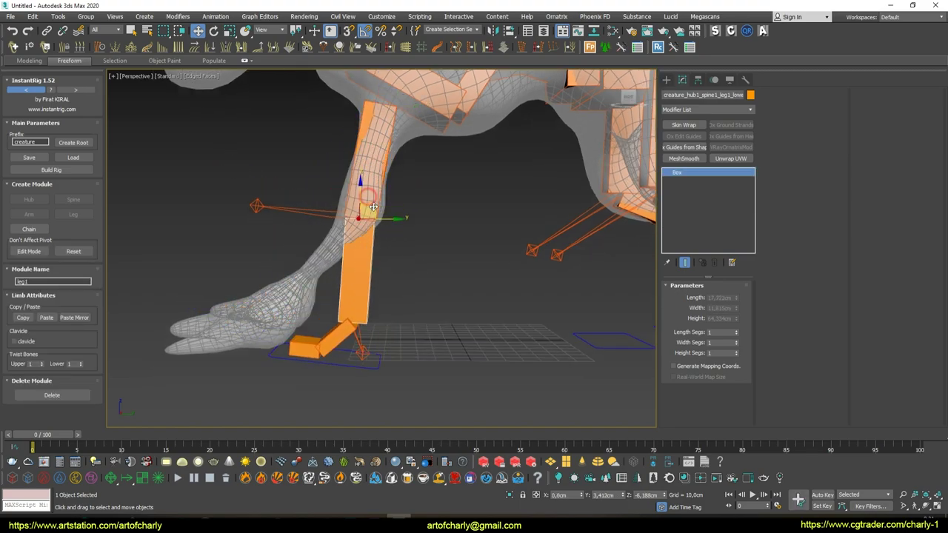
# Move the foot bone down onto the creature's hoof
pyautogui.click(342, 334)
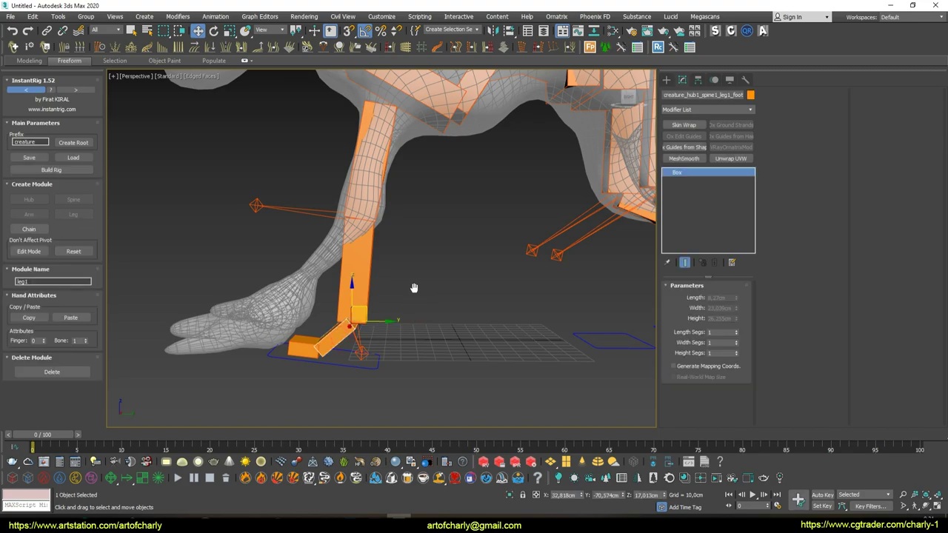
pyautogui.keyDown('alt'); pyautogui.moveTo(414, 288); pyautogui.dragTo(404, 306, button='middle'); pyautogui.keyUp('alt')
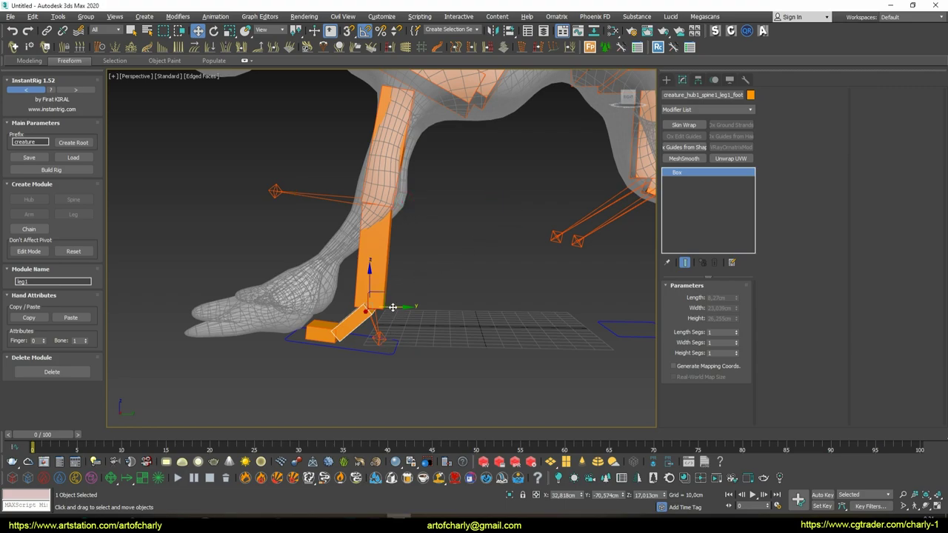
pyautogui.moveTo(371, 291); pyautogui.dragTo(315, 305)
pyautogui.moveTo(315, 305)
pyautogui.keyDown('alt'); pyautogui.mouseDown(button='middle')
pyautogui.moveTo(354, 279)
pyautogui.moveTo(423, 317)
pyautogui.mouseUp(button='middle'); pyautogui.keyUp('alt')
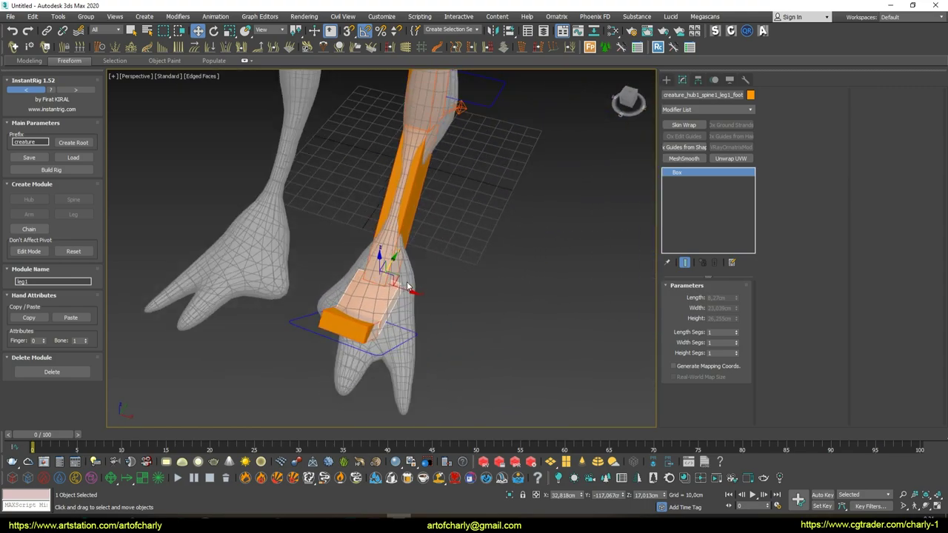
# Rotate the foot box and, in Local coordinates, lay the toe bone flat along the foot
pyautogui.press('e')
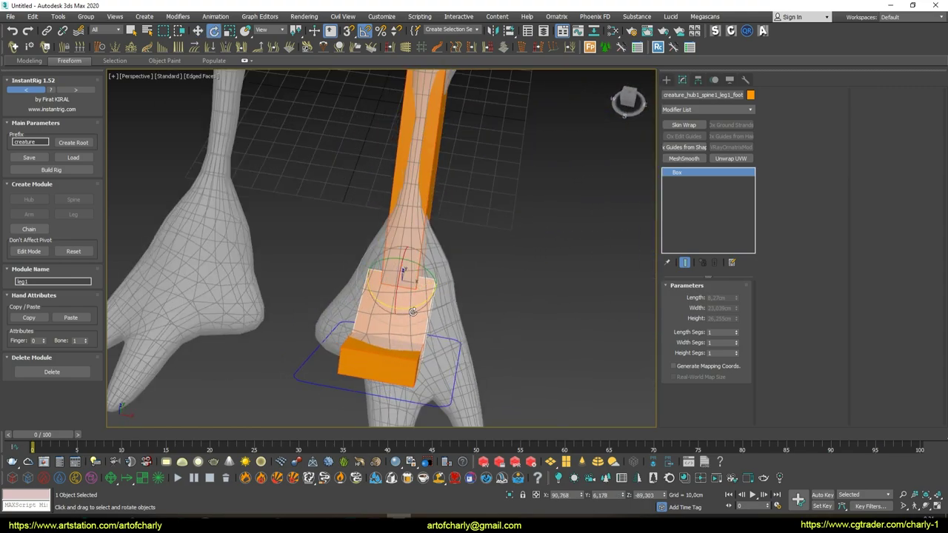
pyautogui.moveTo(415, 310); pyautogui.dragTo(418, 306)
pyautogui.moveTo(418, 307)
pyautogui.keyDown('alt'); pyautogui.mouseDown(button='middle')
pyautogui.moveTo(320, 292)
pyautogui.moveTo(391, 295)
pyautogui.moveTo(327, 210)
pyautogui.mouseUp(button='middle'); pyautogui.keyUp('alt')
pyautogui.click(265, 30)
pyautogui.click(269, 68)
pyautogui.scroll(4, 356, 278)
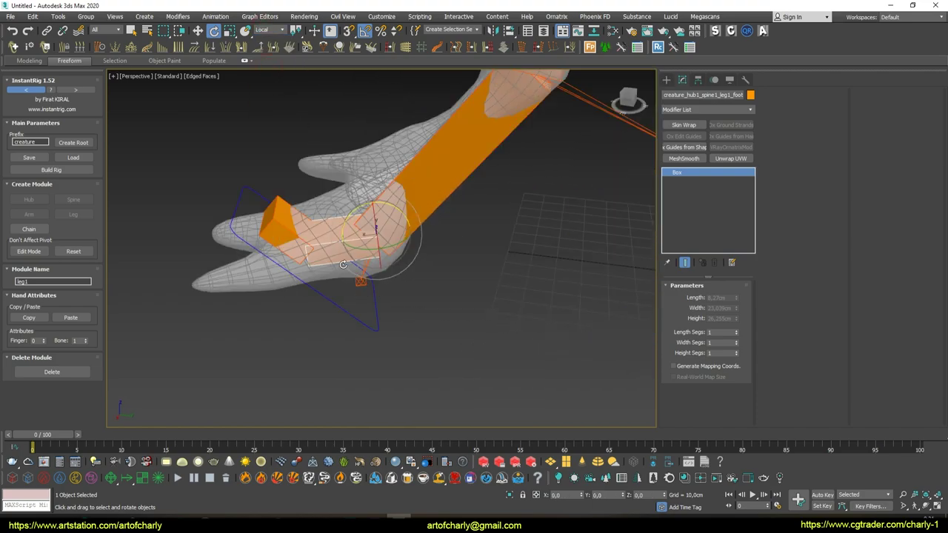
pyautogui.moveTo(355, 279)
pyautogui.keyDown('alt'); pyautogui.mouseDown(button='middle')
pyautogui.moveTo(419, 282)
pyautogui.moveTo(309, 191)
pyautogui.mouseUp(button='middle'); pyautogui.keyUp('alt')
pyautogui.click(309, 191)
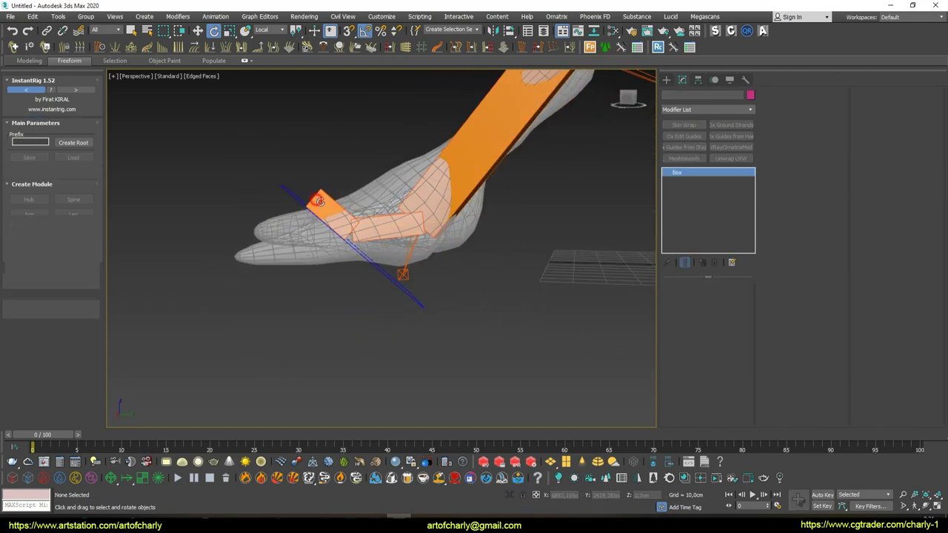
pyautogui.moveTo(354, 199); pyautogui.dragTo(365, 242)
pyautogui.keyDown('alt'); pyautogui.moveTo(365, 242); pyautogui.dragTo(391, 235, button='middle'); pyautogui.keyUp('alt')
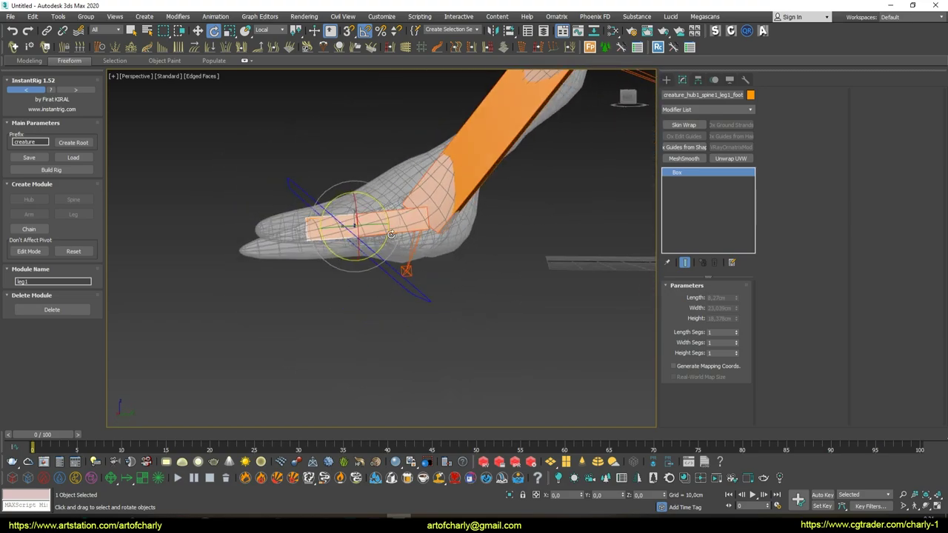
# Lower the foot box slightly and switch moves to Local coordinates
pyautogui.press('w')
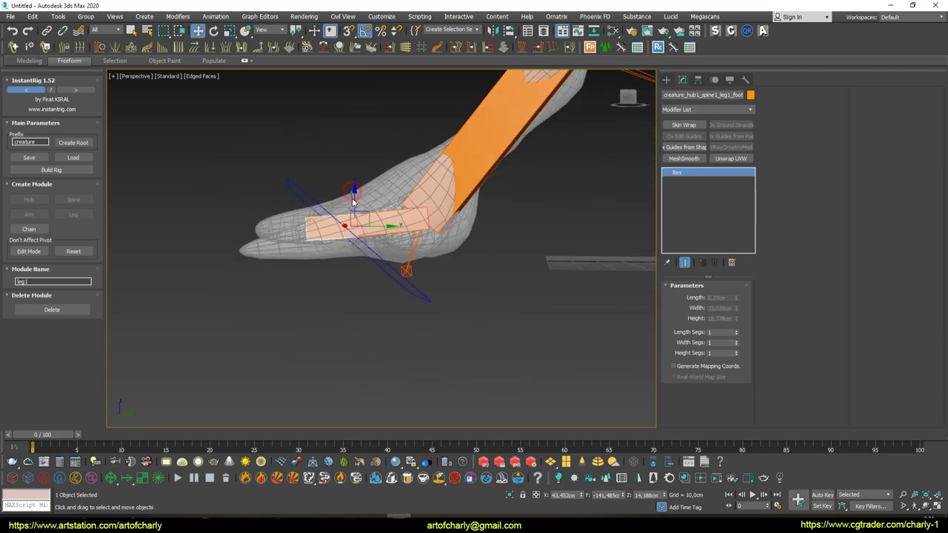
pyautogui.moveTo(354, 201); pyautogui.dragTo(357, 200)
pyautogui.press('e')
pyautogui.press('w')
pyautogui.moveTo(344, 277)
pyautogui.keyDown('alt'); pyautogui.mouseDown(button='middle')
pyautogui.moveTo(395, 303)
pyautogui.moveTo(352, 287)
pyautogui.mouseUp(button='middle'); pyautogui.keyUp('alt')
pyautogui.click(276, 31)
pyautogui.click(267, 77)
pyautogui.click(274, 32)
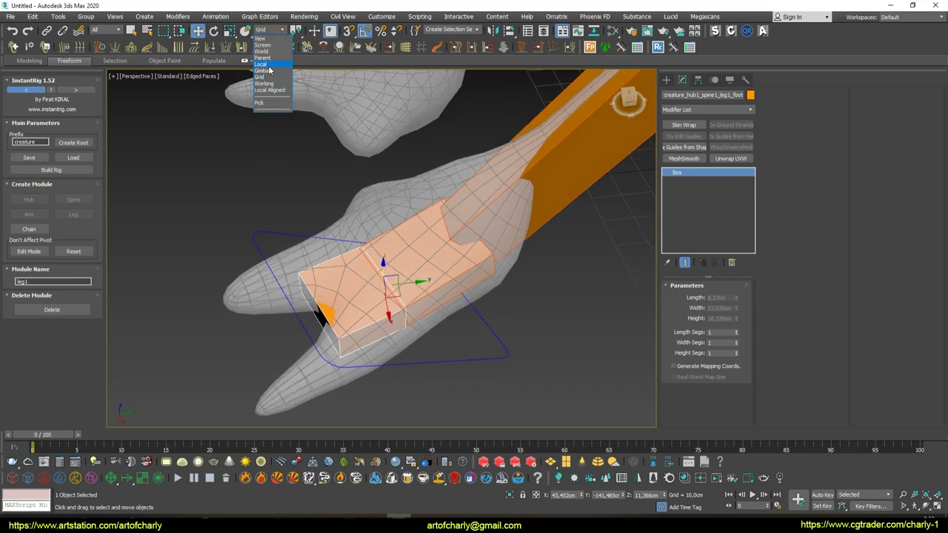
pyautogui.click(263, 64)
pyautogui.keyDown('alt'); pyautogui.moveTo(277, 191); pyautogui.dragTo(244, 259, button='middle'); pyautogui.keyUp('alt')
# Set the foot's Finger count to 3 and check the new toe bones
pyautogui.click(448, 260)
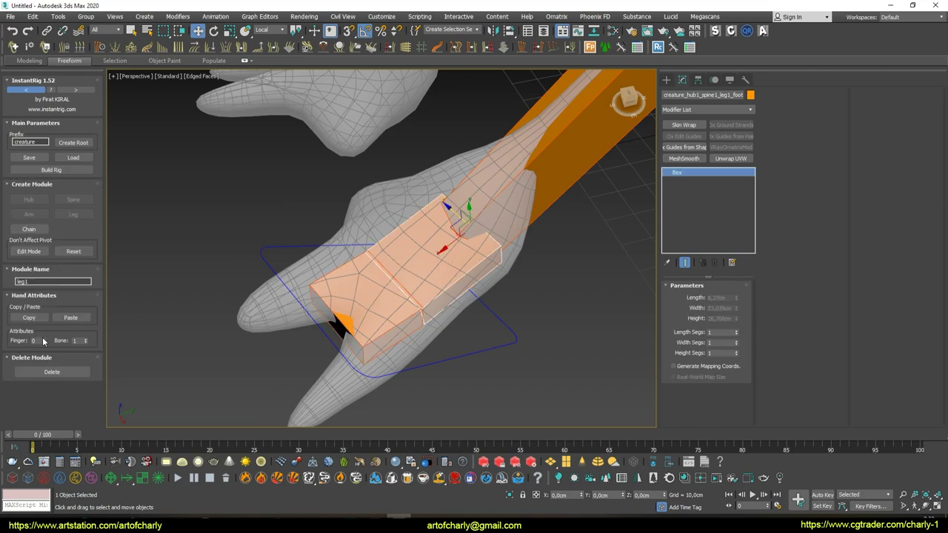
pyautogui.click(43, 339)
pyautogui.click(43, 339)
pyautogui.click(43, 338)
pyautogui.moveTo(489, 322)
pyautogui.keyDown('alt'); pyautogui.mouseDown(button='middle')
pyautogui.moveTo(534, 296)
pyautogui.moveTo(424, 234)
pyautogui.mouseUp(button='middle'); pyautogui.keyUp('alt')
pyautogui.moveTo(350, 238)
pyautogui.keyDown('alt'); pyautogui.mouseDown(button='middle')
pyautogui.moveTo(461, 302)
pyautogui.moveTo(473, 279)
pyautogui.moveTo(409, 280)
pyautogui.mouseUp(button='middle'); pyautogui.keyUp('alt')
pyautogui.click(461, 302)
# Turn a toe box 10° outward and move the thumb toe box toward the inner foot
pyautogui.press('e')
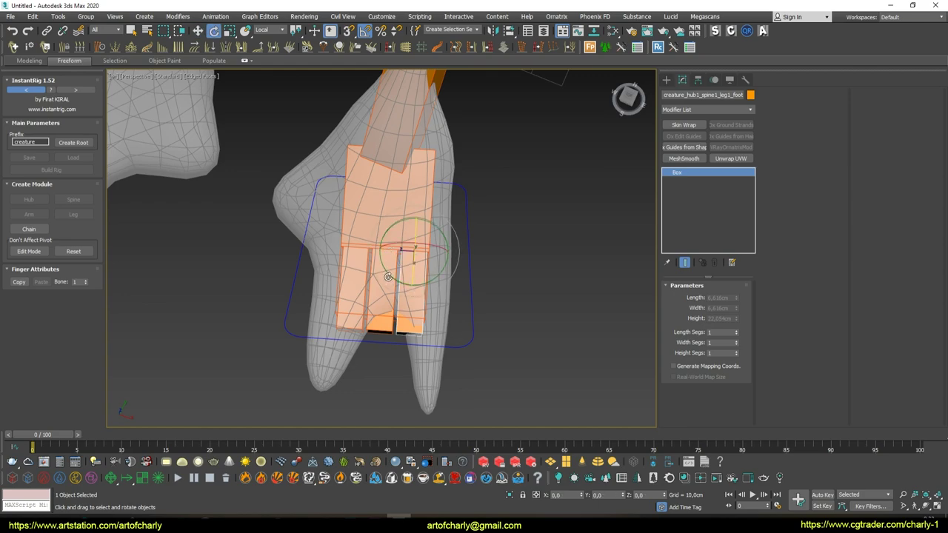
pyautogui.moveTo(387, 277)
pyautogui.mouseDown()
pyautogui.moveTo(397, 276)
pyautogui.moveTo(374, 267)
pyautogui.mouseUp()
pyautogui.click(356, 285)
pyautogui.press('w')
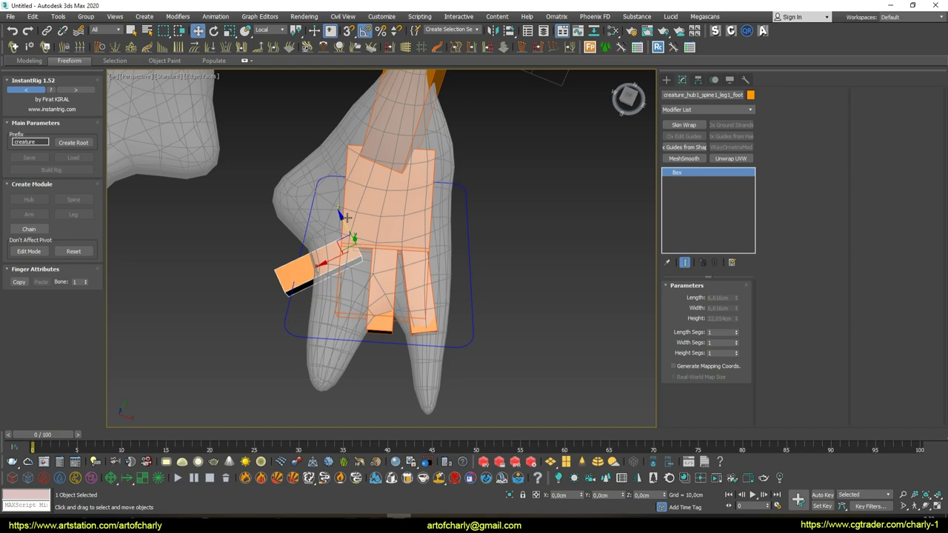
pyautogui.click(345, 216)
pyautogui.click(383, 215)
pyautogui.click(334, 283)
pyautogui.moveTo(346, 222); pyautogui.dragTo(335, 173)
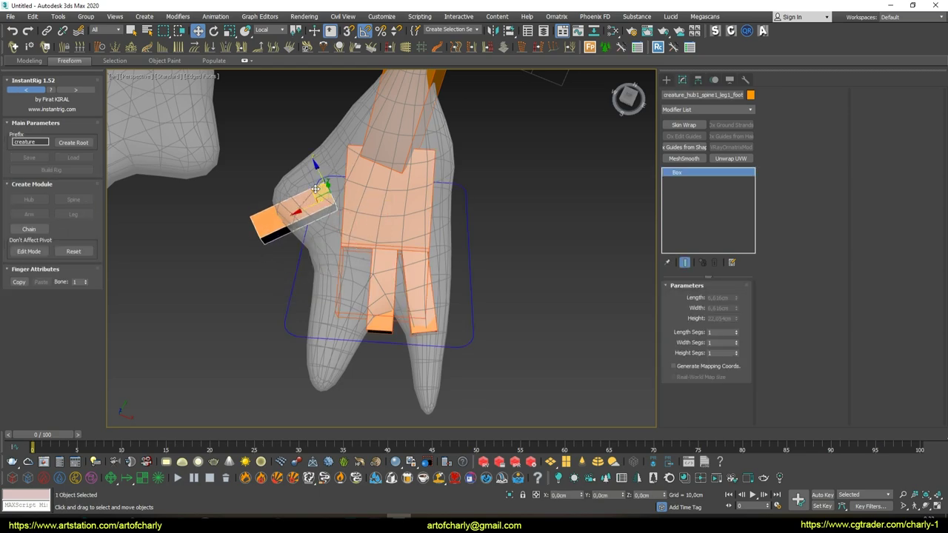
# Rotate the thumb toe box and narrow it along its local axes to fit the toe
pyautogui.keyDown('alt'); pyautogui.moveTo(312, 245); pyautogui.dragTo(332, 281, button='middle'); pyautogui.keyUp('alt')
pyautogui.press('e')
pyautogui.moveTo(333, 277); pyautogui.dragTo(343, 253)
pyautogui.press('r')
pyautogui.keyDown('alt'); pyautogui.moveTo(326, 259); pyautogui.dragTo(337, 296, button='middle'); pyautogui.keyUp('alt')
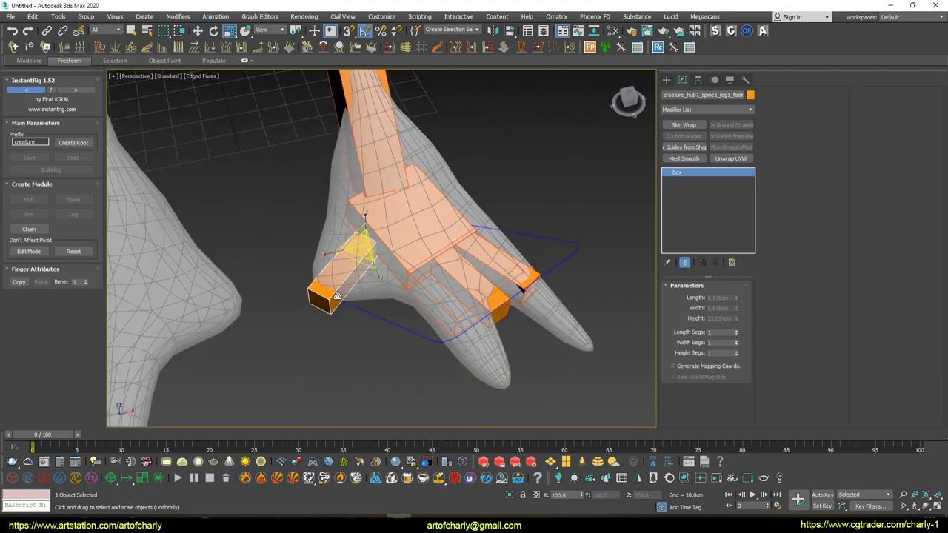
pyautogui.click(272, 30)
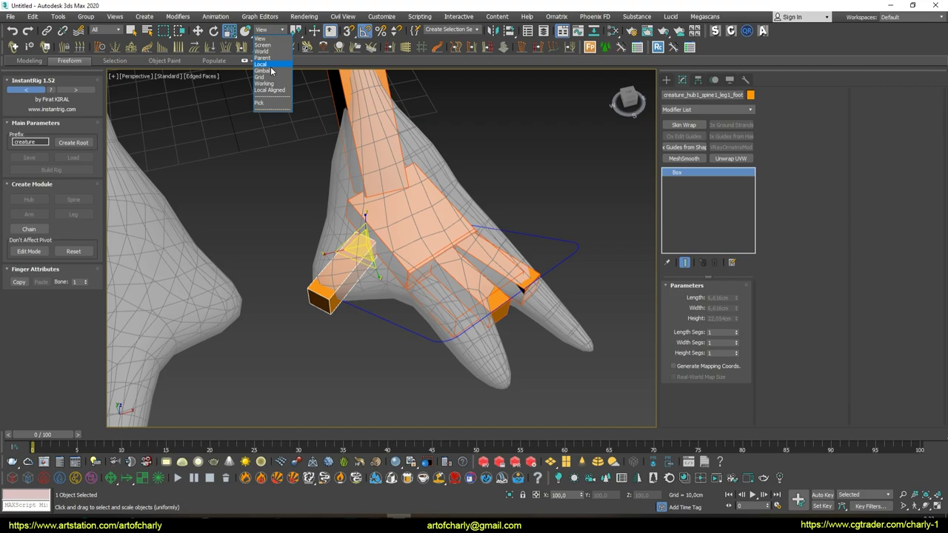
pyautogui.click(262, 64)
pyautogui.keyDown('alt'); pyautogui.moveTo(387, 296); pyautogui.dragTo(348, 263, button='middle'); pyautogui.keyUp('alt')
pyautogui.moveTo(348, 261); pyautogui.dragTo(336, 271)
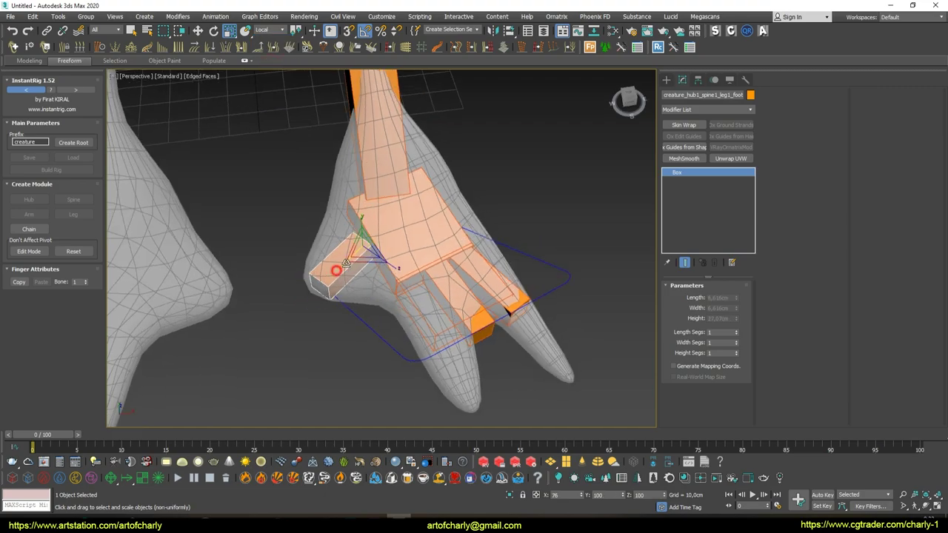
pyautogui.moveTo(345, 263)
pyautogui.keyDown('alt'); pyautogui.mouseDown(button='middle')
pyautogui.moveTo(355, 175)
pyautogui.moveTo(333, 212)
pyautogui.moveTo(387, 247)
pyautogui.moveTo(387, 302)
pyautogui.mouseUp(button='middle'); pyautogui.keyUp('alt')
# Slide the foot box left along X, tilt it about X, and stretch it down past the foot
pyautogui.press('w')
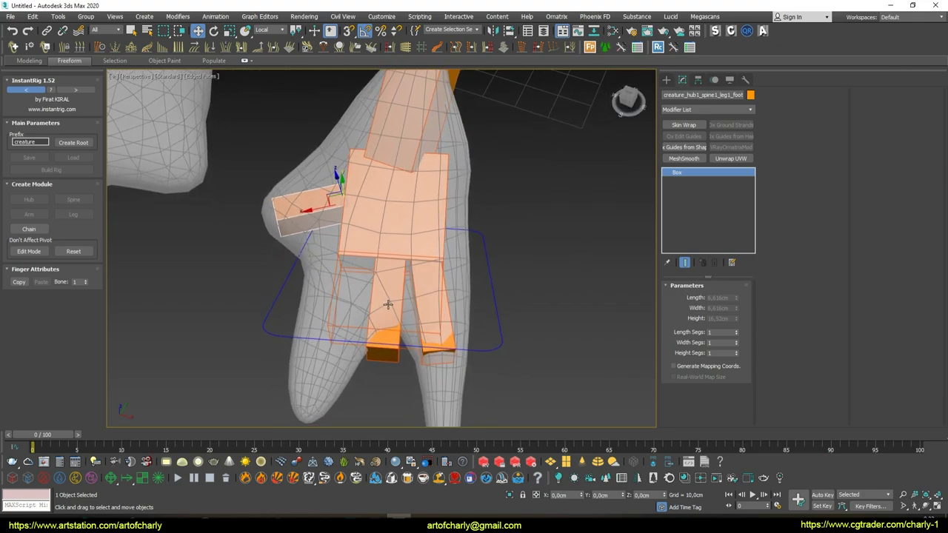
pyautogui.moveTo(410, 348)
pyautogui.keyDown('alt'); pyautogui.mouseDown(button='middle')
pyautogui.moveTo(415, 296)
pyautogui.moveTo(378, 241)
pyautogui.mouseUp(button='middle'); pyautogui.keyUp('alt')
pyautogui.moveTo(374, 238); pyautogui.dragTo(336, 235)
pyautogui.press('e')
pyautogui.moveTo(375, 271); pyautogui.dragTo(375, 273)
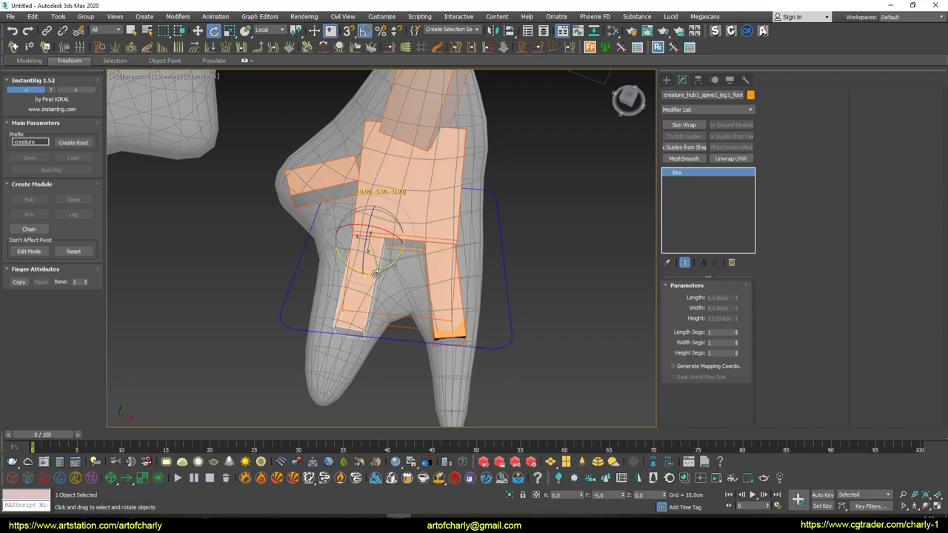
pyautogui.press('r')
pyautogui.moveTo(374, 273)
pyautogui.keyDown('alt'); pyautogui.mouseDown(button='middle')
pyautogui.moveTo(360, 267)
pyautogui.moveTo(360, 278)
pyautogui.moveTo(374, 224)
pyautogui.moveTo(423, 321)
pyautogui.moveTo(418, 252)
pyautogui.mouseUp(button='middle'); pyautogui.keyUp('alt')
pyautogui.click(411, 253)
pyautogui.click(402, 253)
pyautogui.moveTo(406, 246); pyautogui.dragTo(402, 274)
# Rotate the foot box about 5° on Z and angle the toe box up about 5°
pyautogui.moveTo(407, 280)
pyautogui.keyDown('alt'); pyautogui.mouseDown(button='middle')
pyautogui.moveTo(371, 258)
pyautogui.moveTo(343, 291)
pyautogui.moveTo(360, 290)
pyautogui.moveTo(311, 230)
pyautogui.mouseUp(button='middle'); pyautogui.keyUp('alt')
pyautogui.press('w')
pyautogui.moveTo(419, 206); pyautogui.dragTo(417, 208)
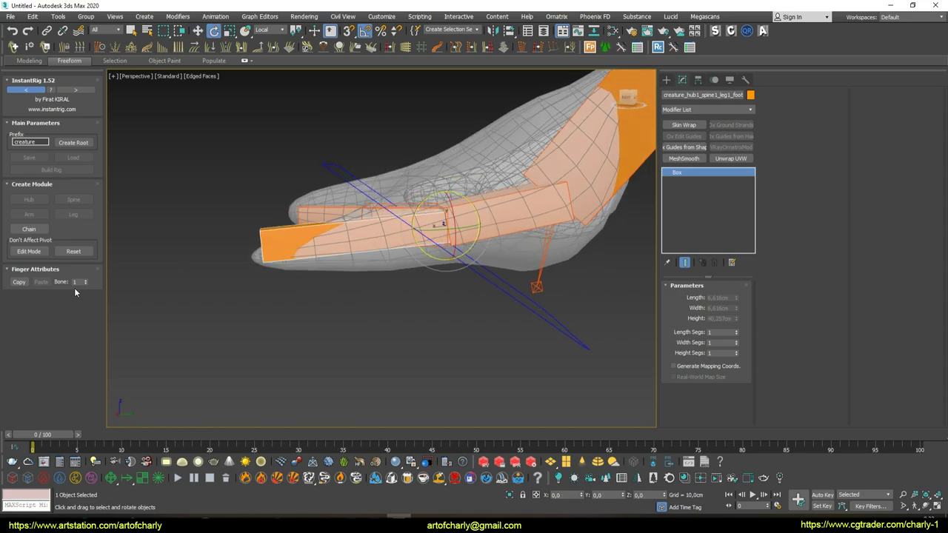
pyautogui.moveTo(343, 231)
pyautogui.keyDown('alt'); pyautogui.mouseDown(button='middle')
pyautogui.moveTo(356, 252)
pyautogui.moveTo(338, 258)
pyautogui.moveTo(322, 248)
pyautogui.moveTo(378, 220)
pyautogui.mouseUp(button='middle'); pyautogui.keyUp('alt')
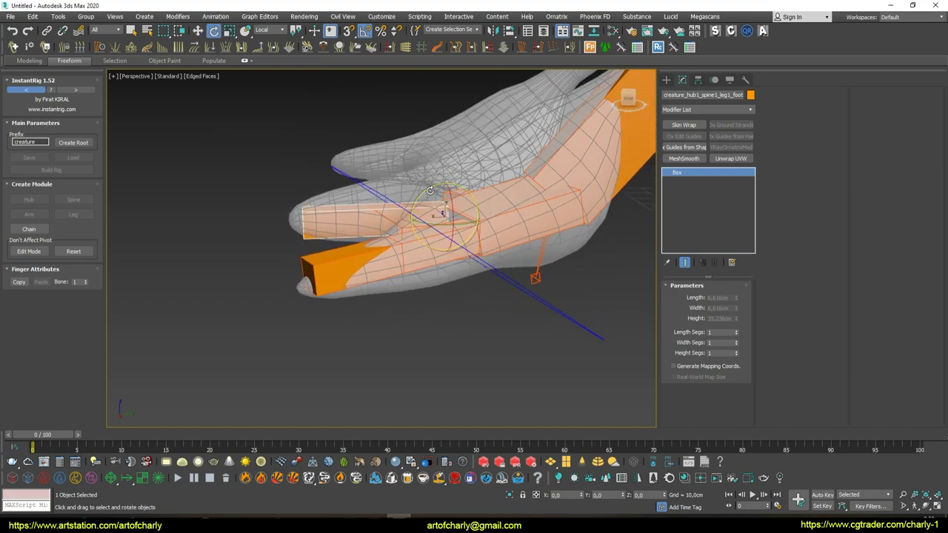
pyautogui.moveTo(428, 189); pyautogui.dragTo(304, 213)
pyautogui.moveTo(361, 202)
pyautogui.keyDown('alt'); pyautogui.mouseDown(button='middle')
pyautogui.moveTo(364, 239)
pyautogui.moveTo(387, 213)
pyautogui.moveTo(479, 188)
pyautogui.mouseUp(button='middle'); pyautogui.keyUp('alt')
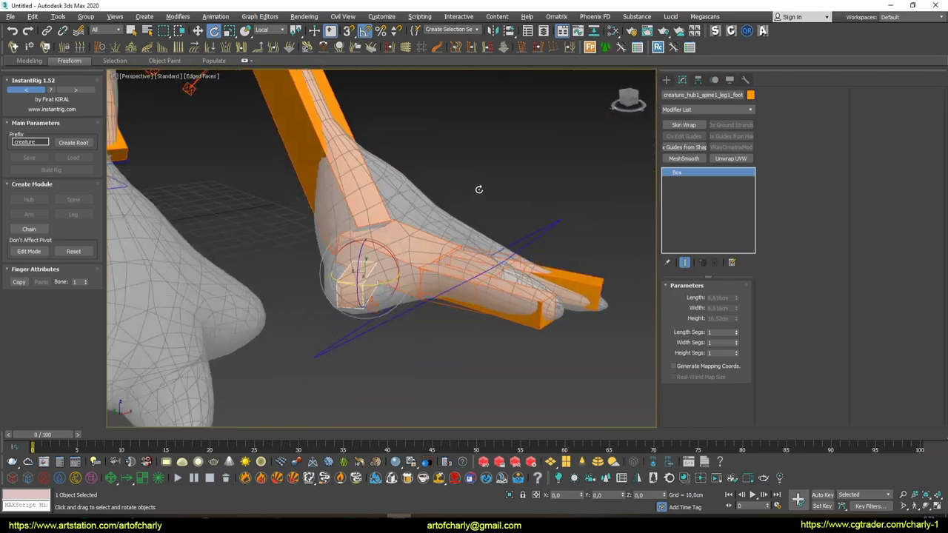
pyautogui.scroll(-3, 392, 259)
pyautogui.moveTo(391, 259)
pyautogui.keyDown('alt'); pyautogui.mouseDown(button='middle')
pyautogui.moveTo(397, 246)
pyautogui.moveTo(514, 304)
pyautogui.moveTo(567, 302)
pyautogui.moveTo(482, 277)
pyautogui.moveTo(495, 283)
pyautogui.moveTo(503, 322)
pyautogui.mouseUp(button='middle'); pyautogui.keyUp('alt')
pyautogui.scroll(-5, 496, 283)
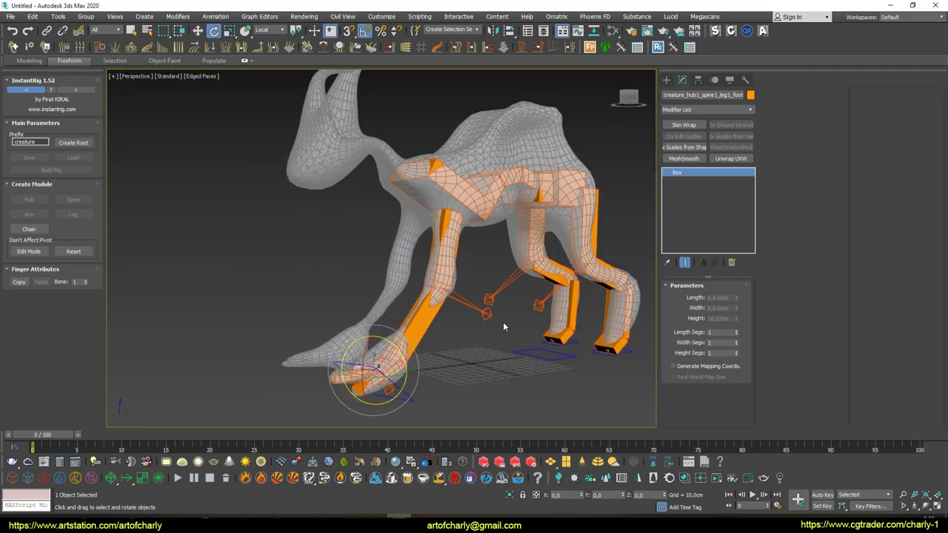
# Add a leg2 module to spine1 and paste leg1's layout mirrored onto it
pyautogui.click(483, 297)
pyautogui.click(443, 228)
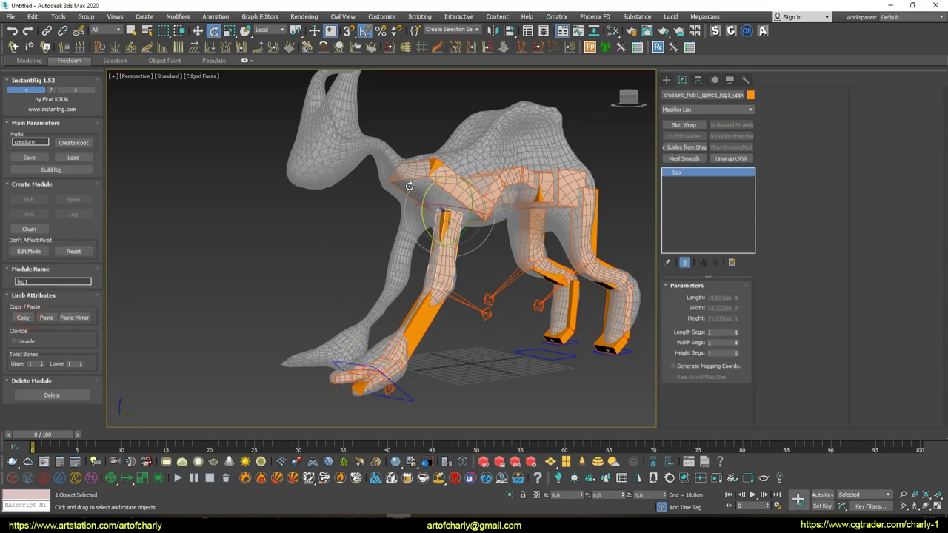
pyautogui.click(434, 160)
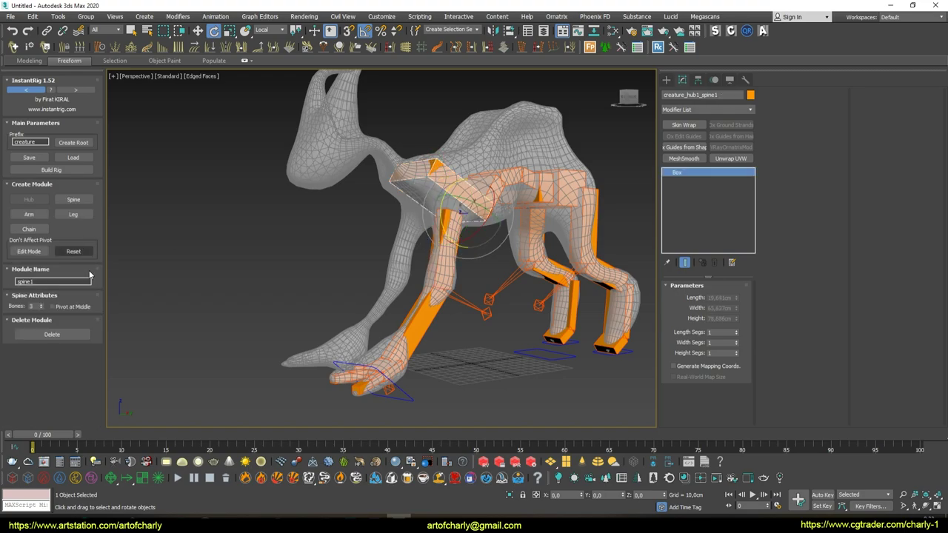
pyautogui.click(73, 215)
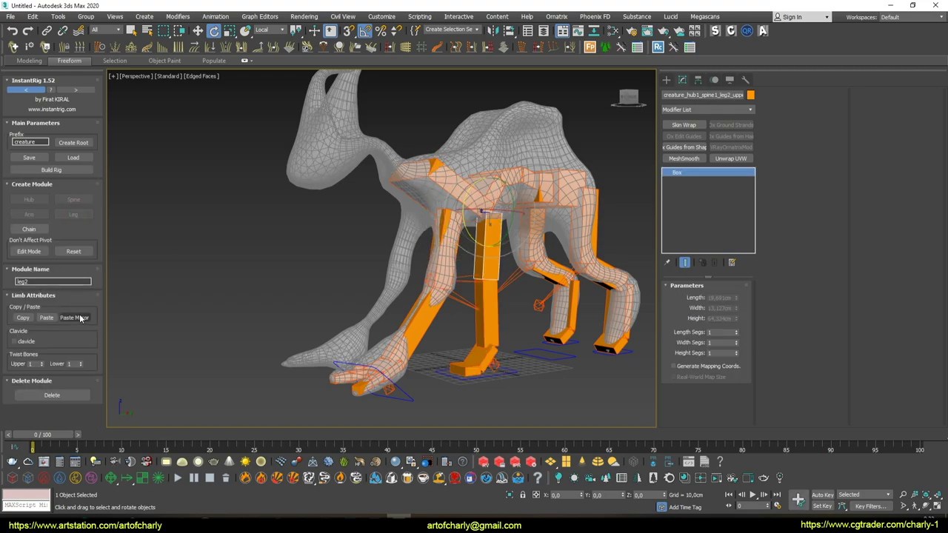
pyautogui.click(82, 318)
# Inspect the mirrored leg2 around the hip from several angles, then reselect spine1
pyautogui.moveTo(332, 254)
pyautogui.keyDown('alt'); pyautogui.mouseDown(button='middle')
pyautogui.moveTo(563, 227)
pyautogui.moveTo(414, 228)
pyautogui.moveTo(463, 283)
pyautogui.mouseUp(button='middle'); pyautogui.keyUp('alt')
pyautogui.scroll(-3, 425, 250)
pyautogui.scroll(-2, 410, 241)
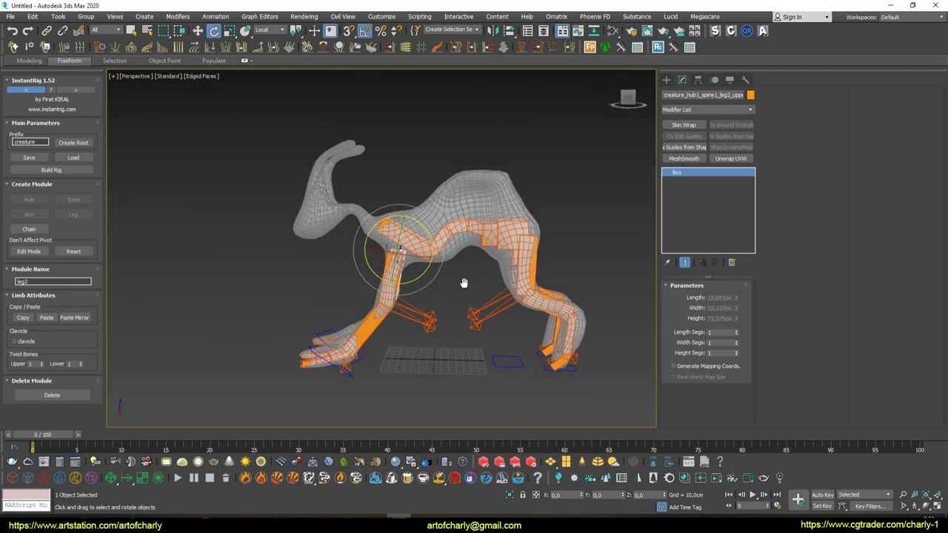
pyautogui.scroll(5, 463, 283)
pyautogui.moveTo(313, 212); pyautogui.dragTo(286, 226, button='middle')
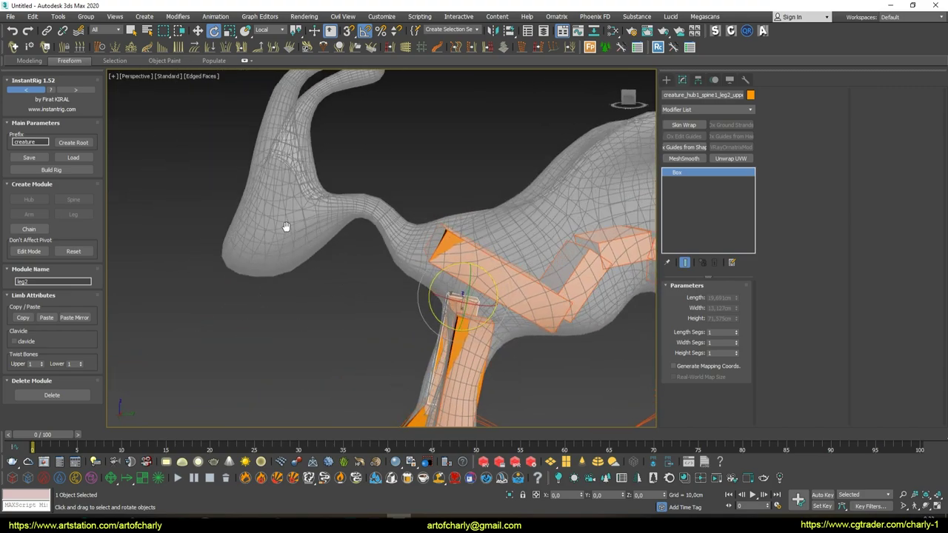
pyautogui.scroll(-5, 286, 225)
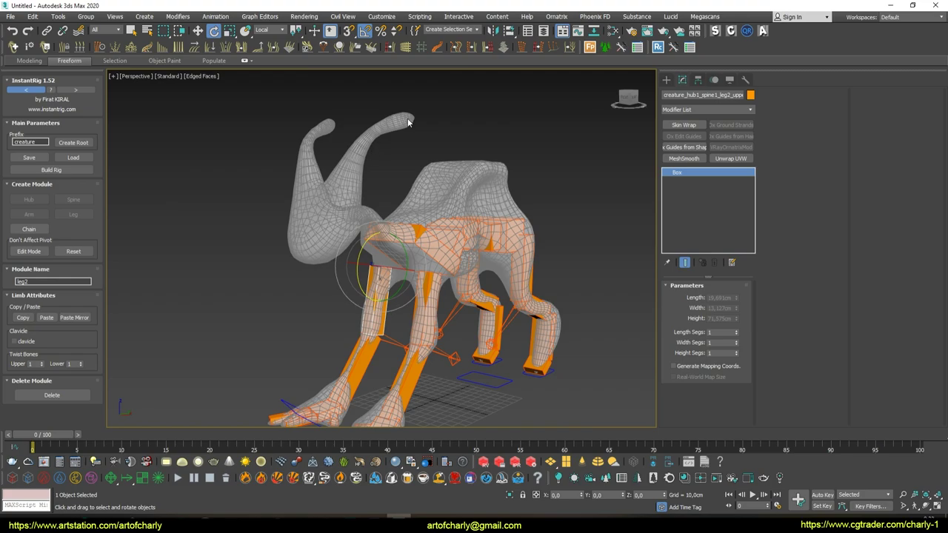
pyautogui.moveTo(457, 178)
pyautogui.keyDown('alt'); pyautogui.mouseDown(button='middle')
pyautogui.moveTo(429, 196)
pyautogui.moveTo(405, 191)
pyautogui.mouseUp(button='middle'); pyautogui.keyUp('alt')
pyautogui.scroll(-1, 428, 196)
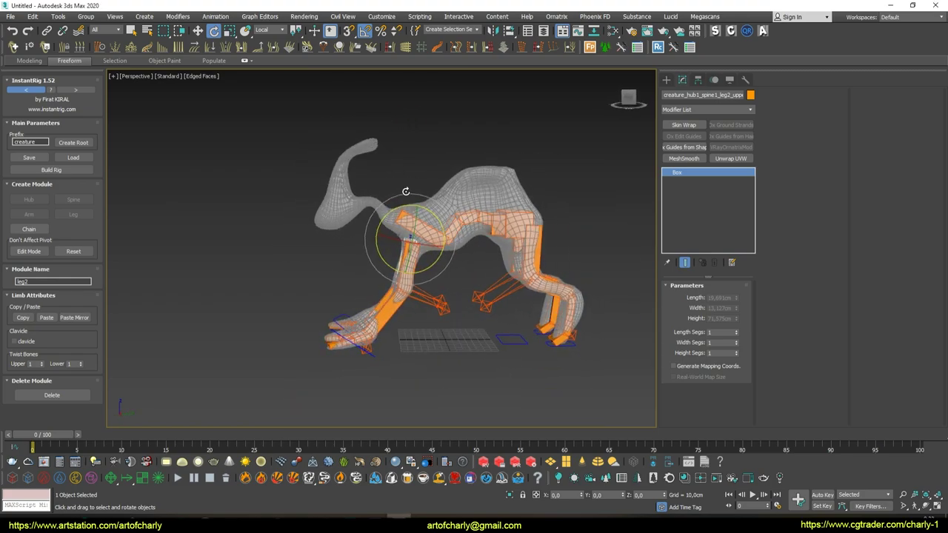
pyautogui.scroll(2, 376, 244)
pyautogui.click(436, 238)
pyautogui.moveTo(437, 241)
pyautogui.keyDown('alt'); pyautogui.mouseDown(button='middle')
pyautogui.moveTo(427, 245)
pyautogui.moveTo(452, 235)
pyautogui.moveTo(393, 250)
pyautogui.mouseUp(button='middle'); pyautogui.keyUp('alt')
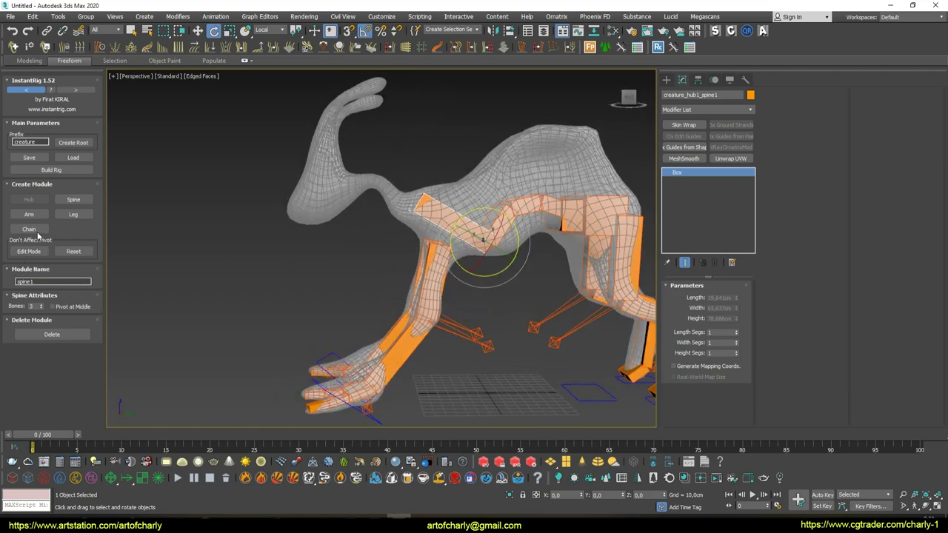
# Add a new spine module up the neck and lower its upper neck bone along Y
pyautogui.click(76, 205)
pyautogui.moveTo(276, 205)
pyautogui.keyDown('alt'); pyautogui.mouseDown(button='middle')
pyautogui.moveTo(359, 206)
pyautogui.moveTo(371, 194)
pyautogui.mouseUp(button='middle'); pyautogui.keyUp('alt')
pyautogui.click(367, 167)
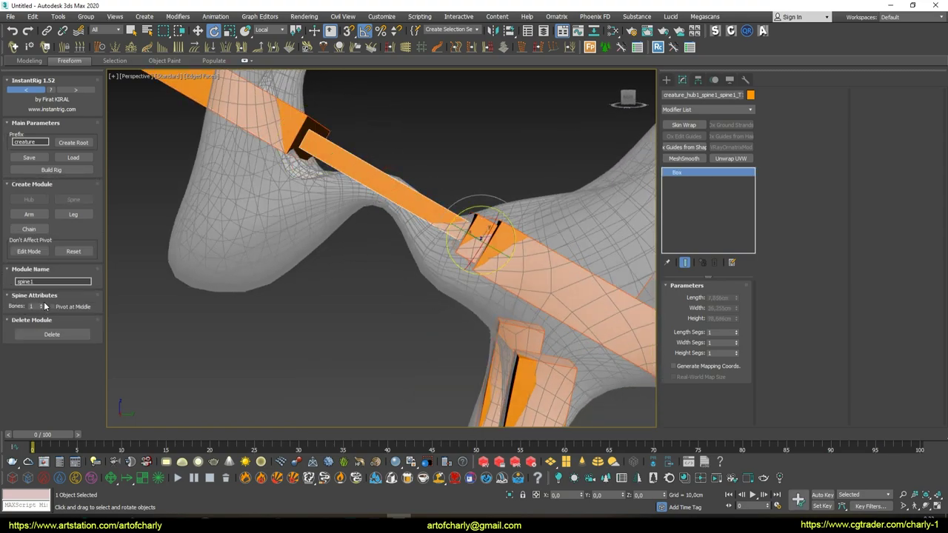
pyautogui.click(365, 169)
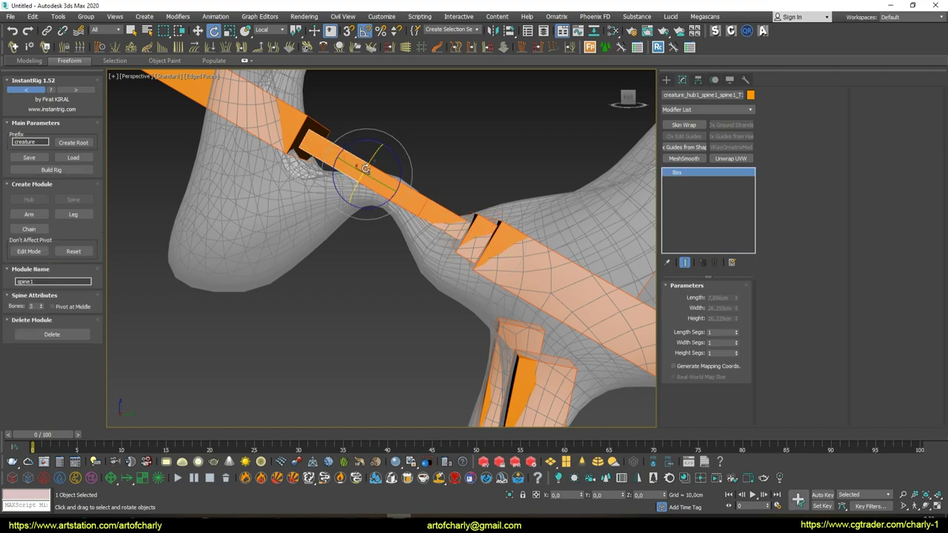
pyautogui.click(436, 213)
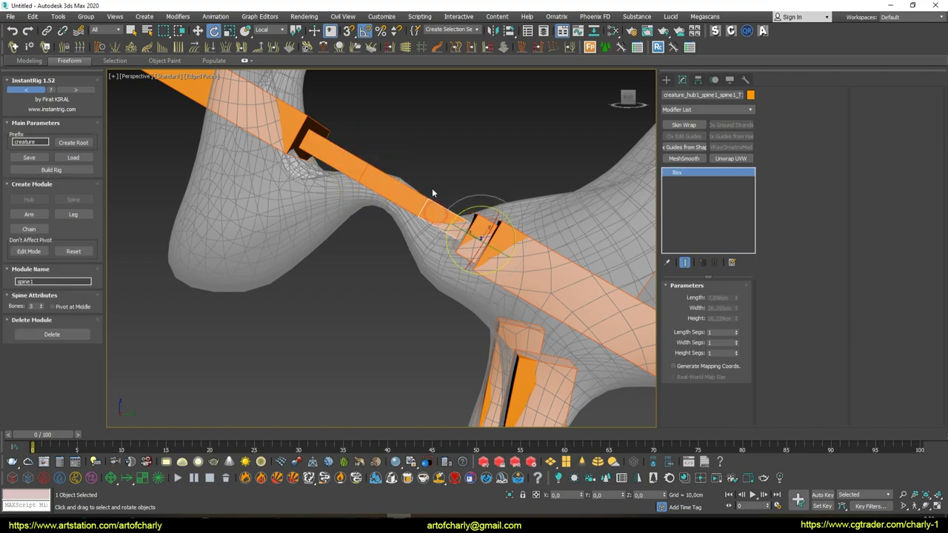
pyautogui.press('w')
pyautogui.click(417, 198)
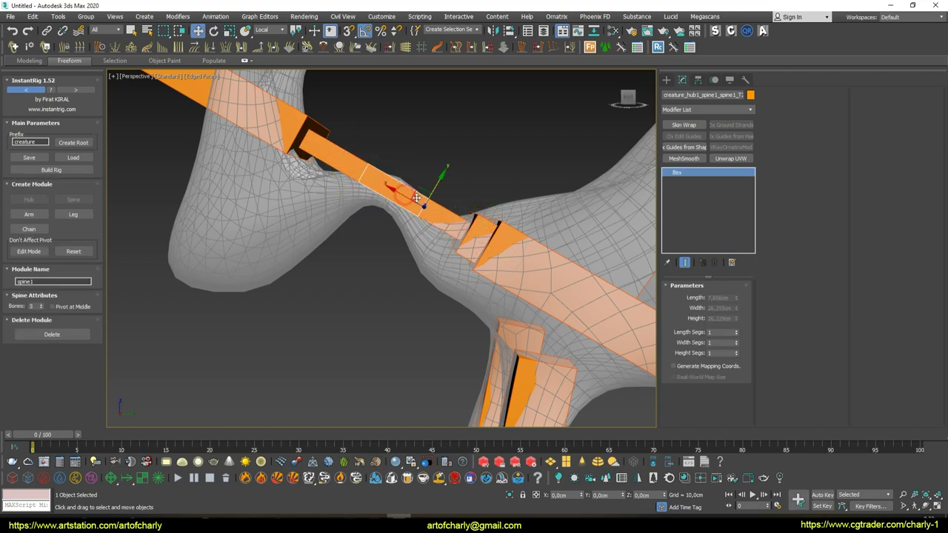
pyautogui.click(443, 186)
pyautogui.click(404, 190)
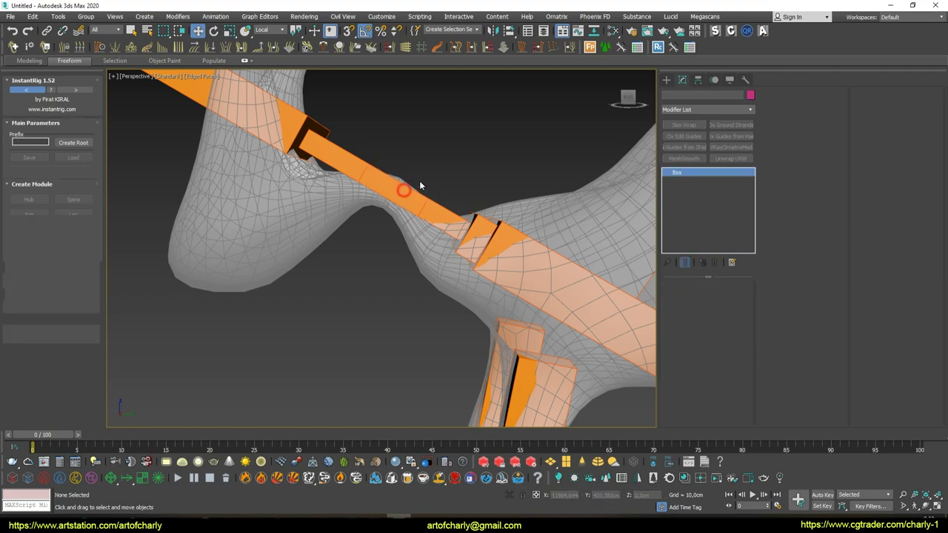
pyautogui.moveTo(440, 176); pyautogui.dragTo(437, 185)
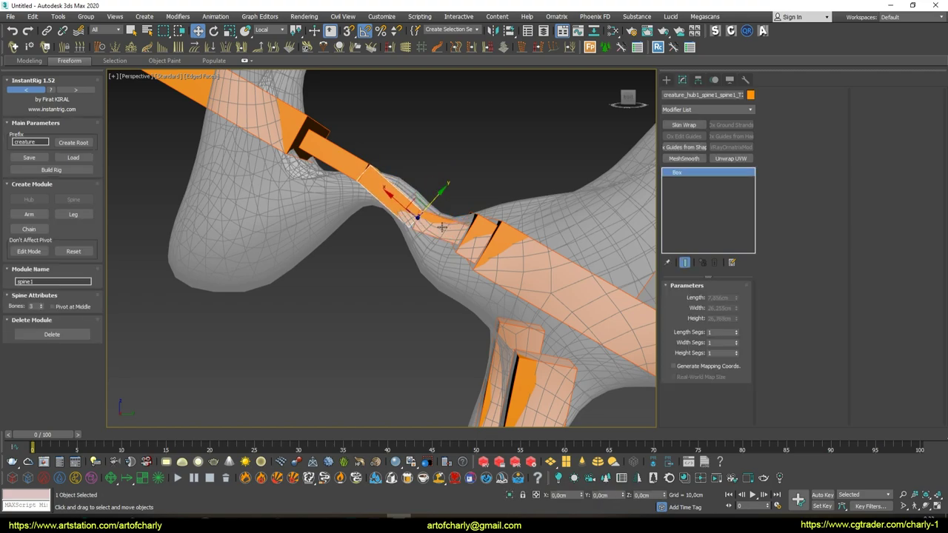
# Nudge the upper neck bones into place inside the neck
pyautogui.click(322, 160)
pyautogui.moveTo(385, 147); pyautogui.dragTo(365, 154)
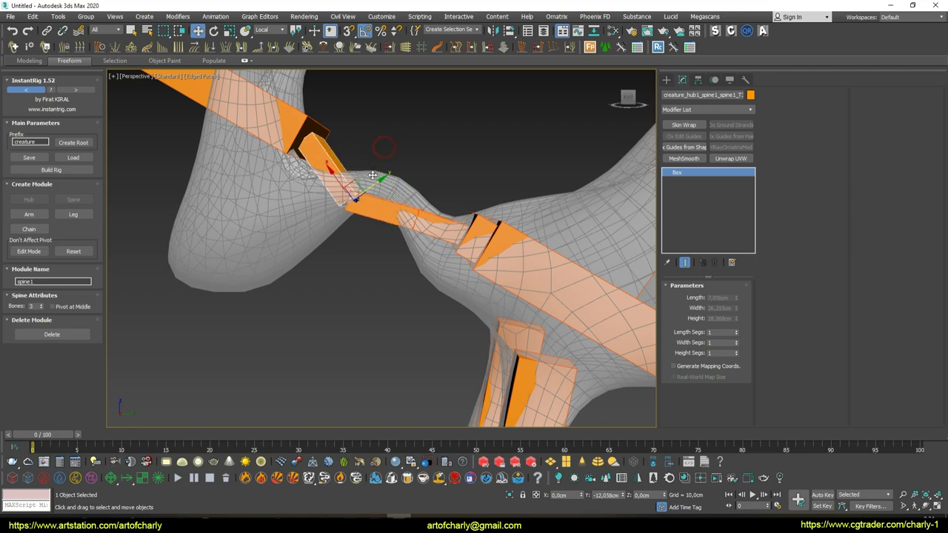
pyautogui.click(260, 140)
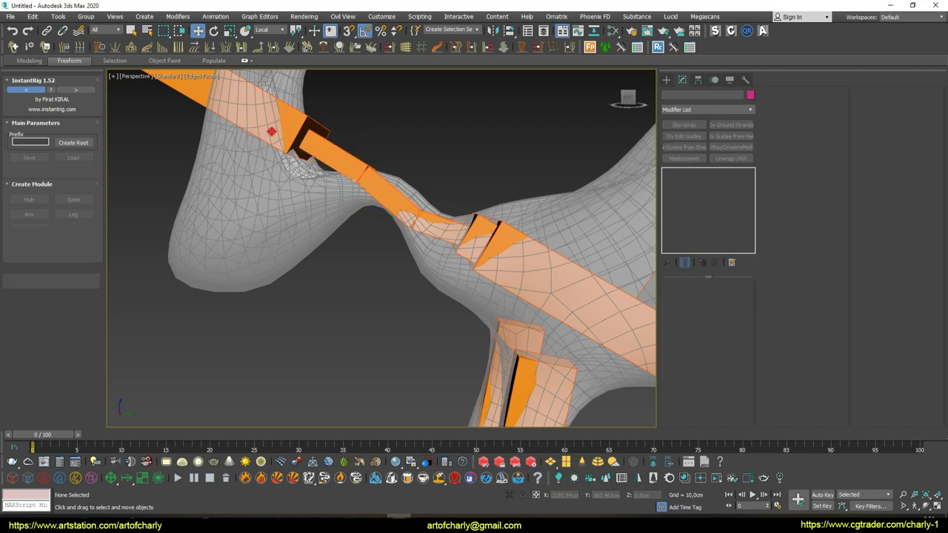
pyautogui.click(349, 140)
pyautogui.keyDown('alt'); pyautogui.moveTo(349, 141); pyautogui.dragTo(342, 142, button='middle'); pyautogui.keyUp('alt')
pyautogui.moveTo(342, 142); pyautogui.dragTo(333, 200)
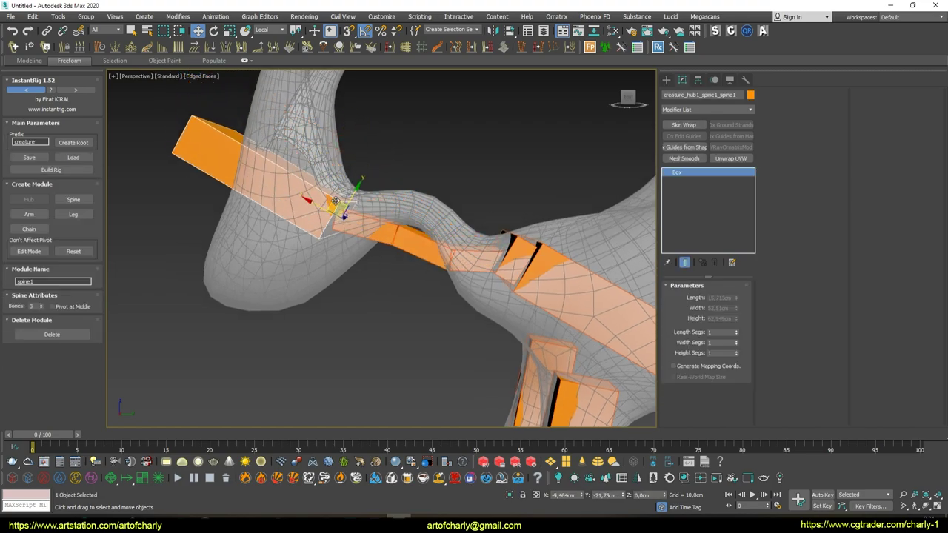
# Move the spine1_2, spine1_P and spine1_T bones up to follow the neck
pyautogui.click(436, 243)
pyautogui.moveTo(435, 243); pyautogui.dragTo(440, 221)
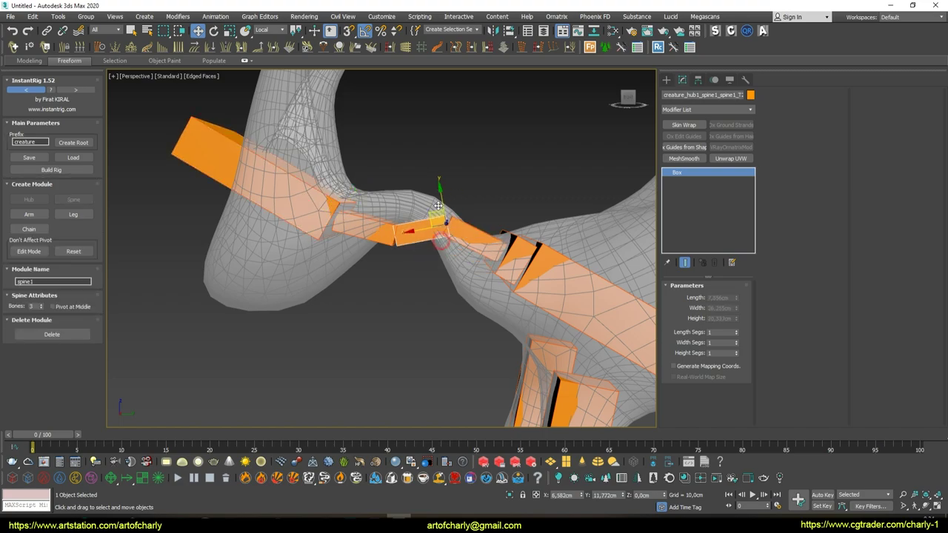
pyautogui.click(507, 248)
pyautogui.moveTo(508, 244)
pyautogui.mouseDown()
pyautogui.moveTo(504, 261)
pyautogui.moveTo(501, 243)
pyautogui.moveTo(495, 247)
pyautogui.mouseUp()
pyautogui.press('e')
pyautogui.click(465, 250)
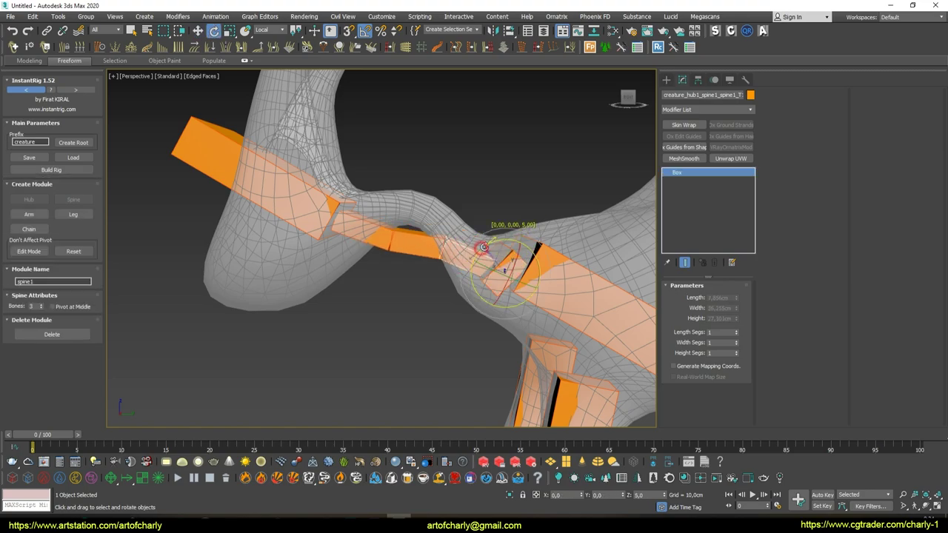
pyautogui.press('w')
pyautogui.moveTo(518, 251); pyautogui.dragTo(516, 253)
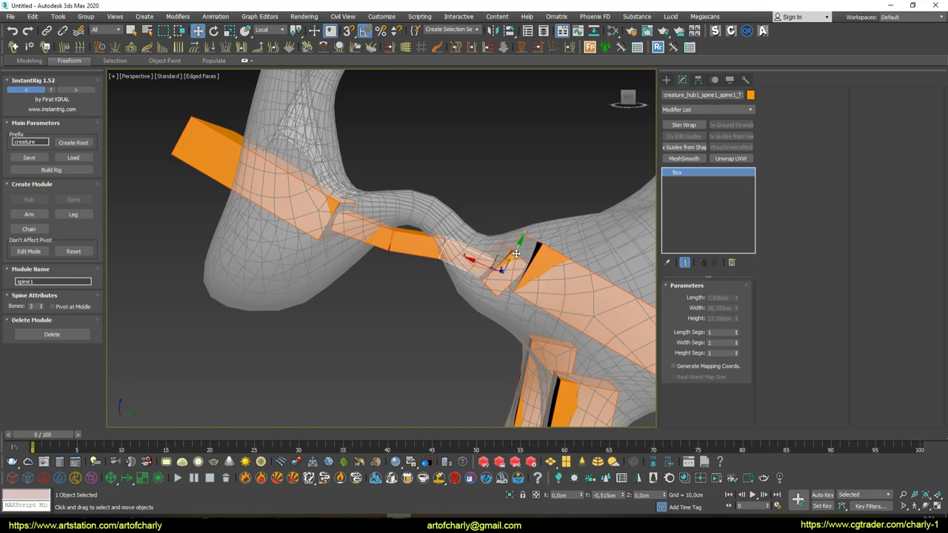
pyautogui.click(425, 246)
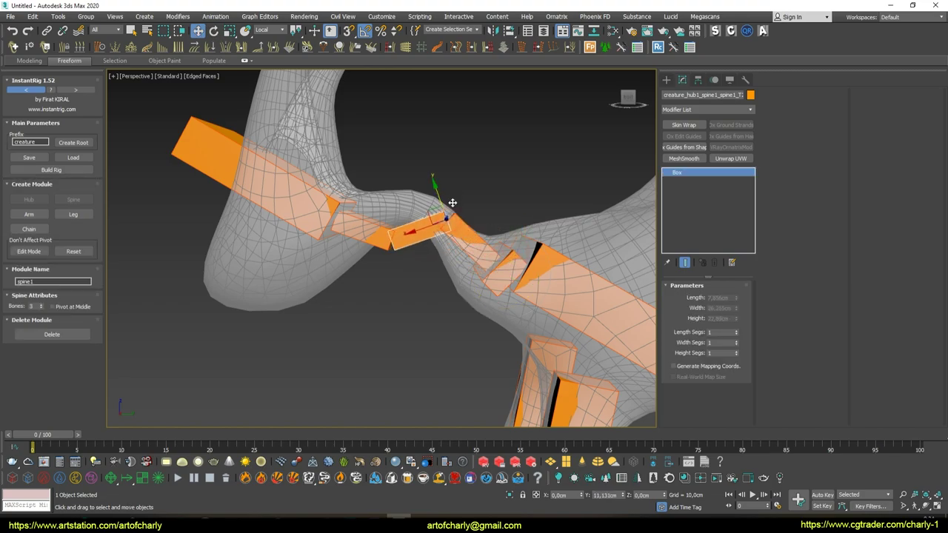
pyautogui.click(385, 236)
pyautogui.moveTo(385, 236); pyautogui.dragTo(402, 180)
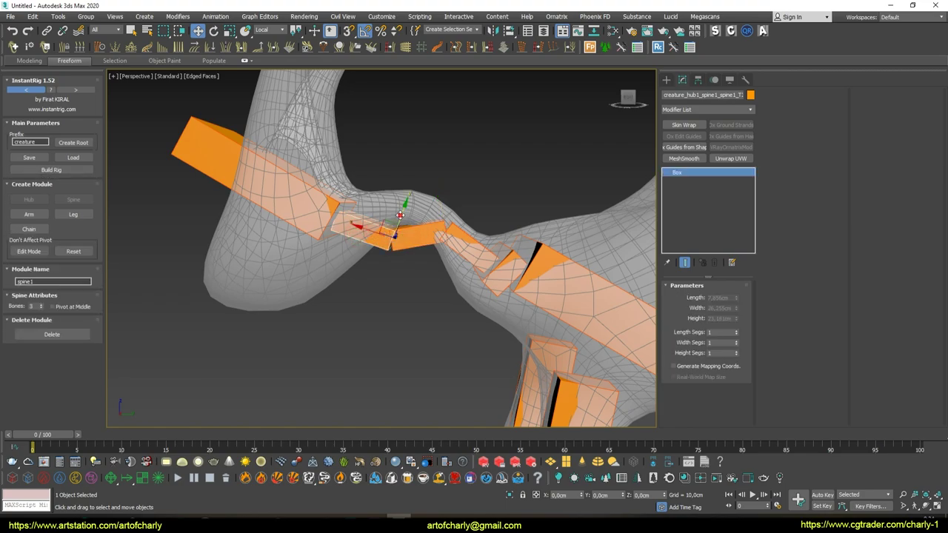
# Tilt the top spine box upward and shift it down-left into the neck base
pyautogui.click(296, 210)
pyautogui.press('e')
pyautogui.moveTo(371, 210); pyautogui.dragTo(363, 171)
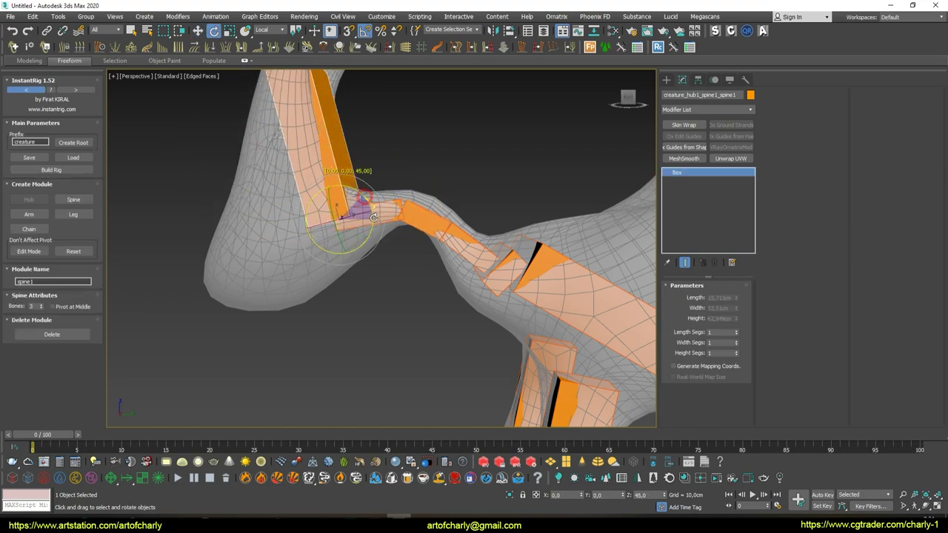
pyautogui.press('w')
pyautogui.moveTo(363, 210)
pyautogui.mouseDown()
pyautogui.moveTo(325, 244)
pyautogui.moveTo(342, 212)
pyautogui.mouseUp()
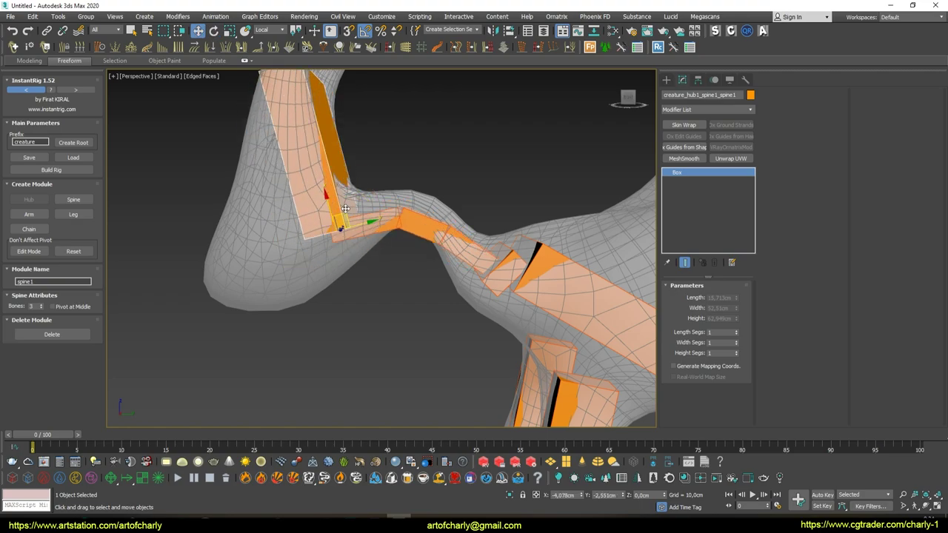
pyautogui.scroll(-5, 356, 222)
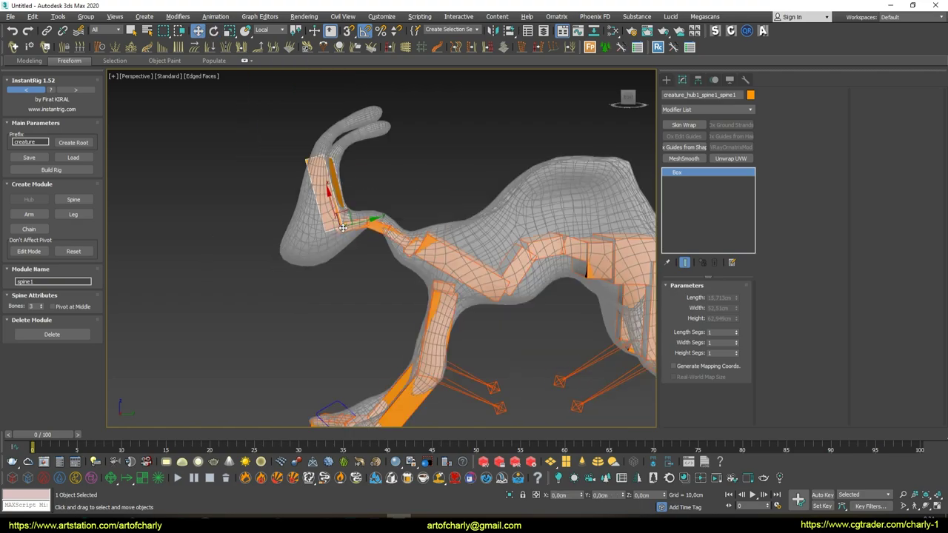
# Shift the head spine box left and down, and raise the neck spine boxes higher inside the neck
pyautogui.scroll(-3, 371, 231)
pyautogui.press('r')
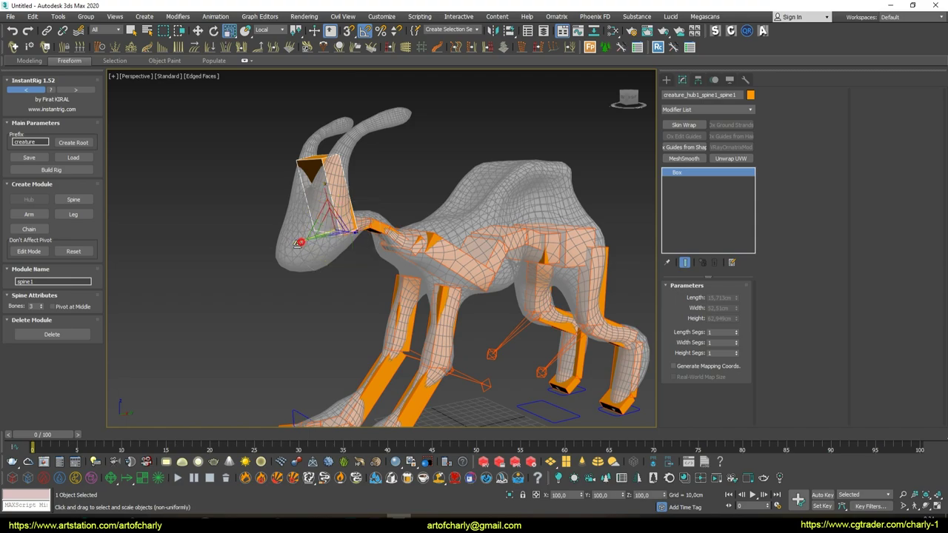
pyautogui.scroll(3, 318, 233)
pyautogui.scroll(2, 355, 225)
pyautogui.press('w')
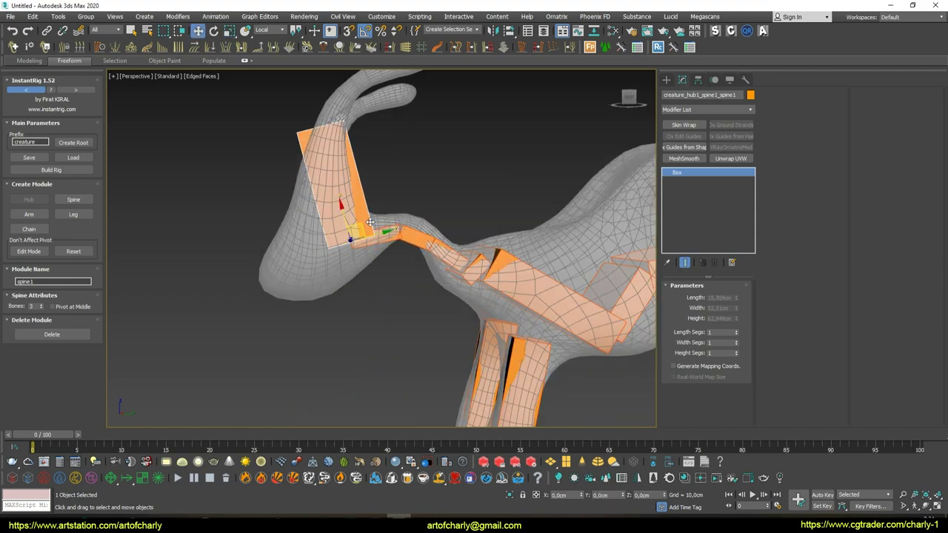
pyautogui.moveTo(370, 223); pyautogui.dragTo(355, 232)
pyautogui.scroll(3, 414, 256)
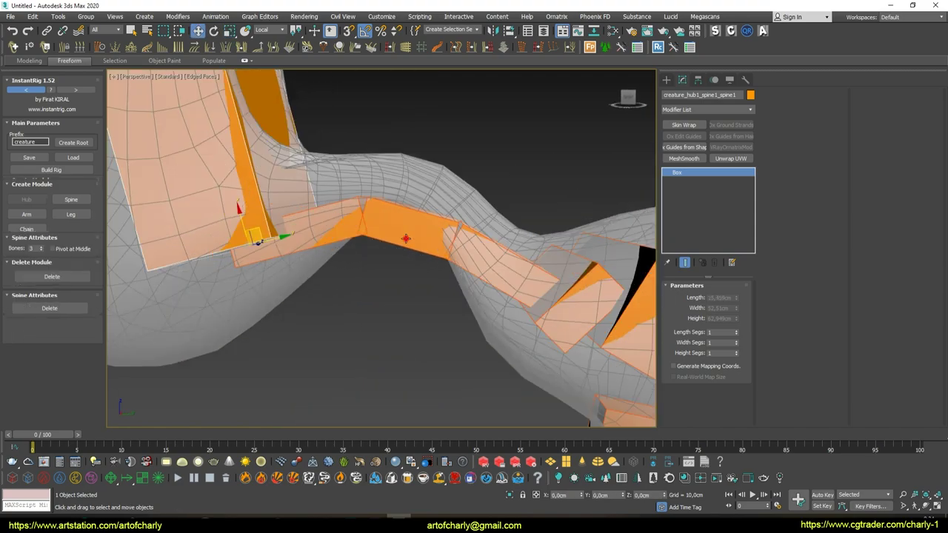
pyautogui.click(448, 223)
pyautogui.moveTo(459, 207); pyautogui.dragTo(459, 184)
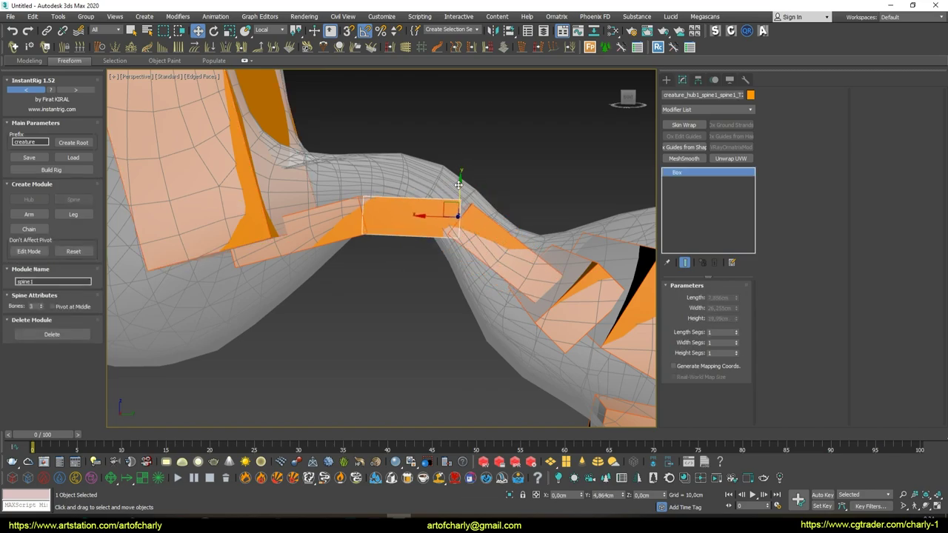
pyautogui.click(348, 214)
pyautogui.moveTo(363, 190); pyautogui.dragTo(361, 156)
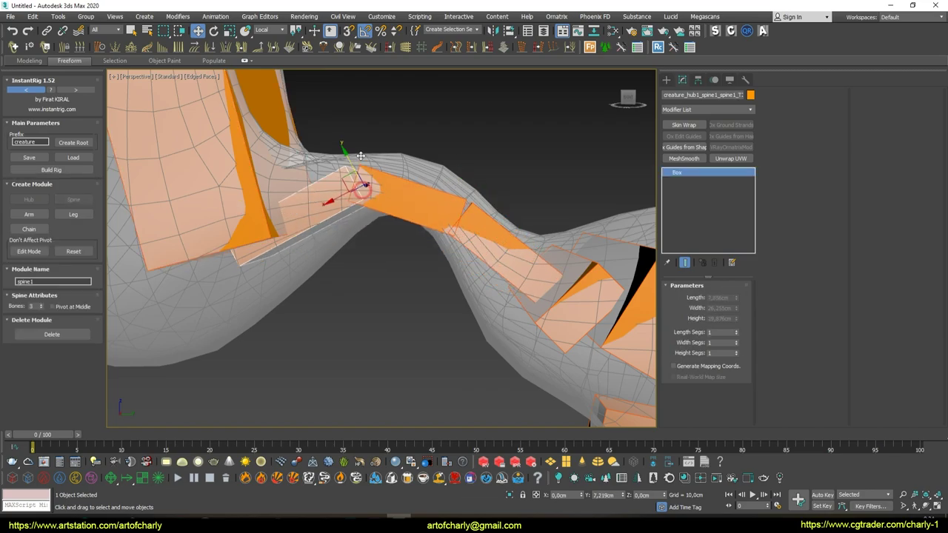
# Narrow the upper, lower and below-head neck boxes to fit the neck
pyautogui.keyDown('alt'); pyautogui.moveTo(361, 156); pyautogui.dragTo(449, 161, button='middle'); pyautogui.keyUp('alt')
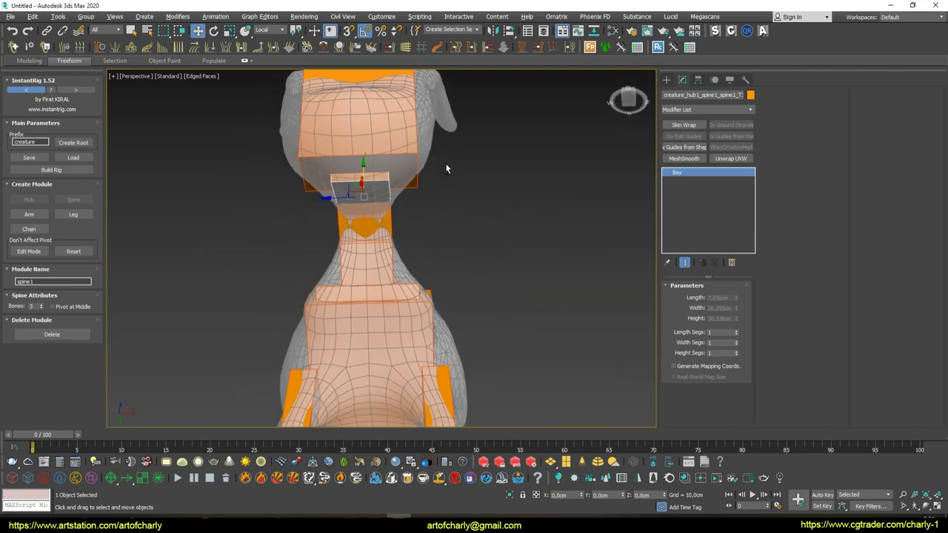
pyautogui.scroll(3, 377, 201)
pyautogui.click(381, 237)
pyautogui.press('r')
pyautogui.moveTo(394, 256); pyautogui.dragTo(366, 254)
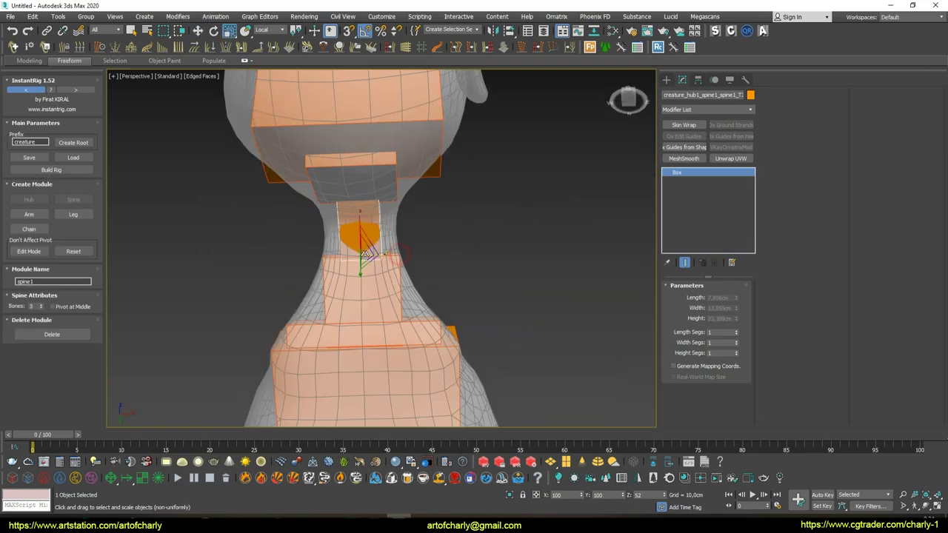
pyautogui.click(378, 294)
pyautogui.moveTo(400, 341); pyautogui.dragTo(366, 343)
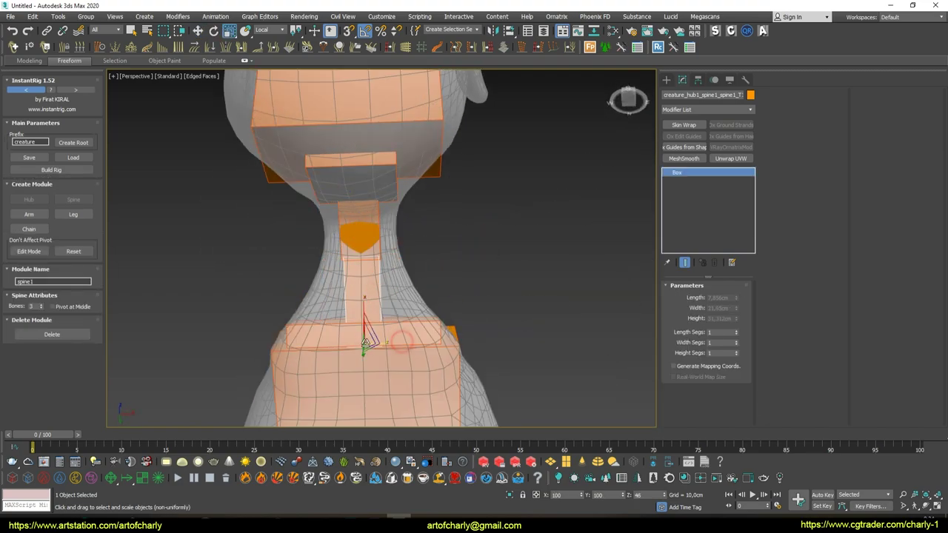
pyautogui.click(395, 185)
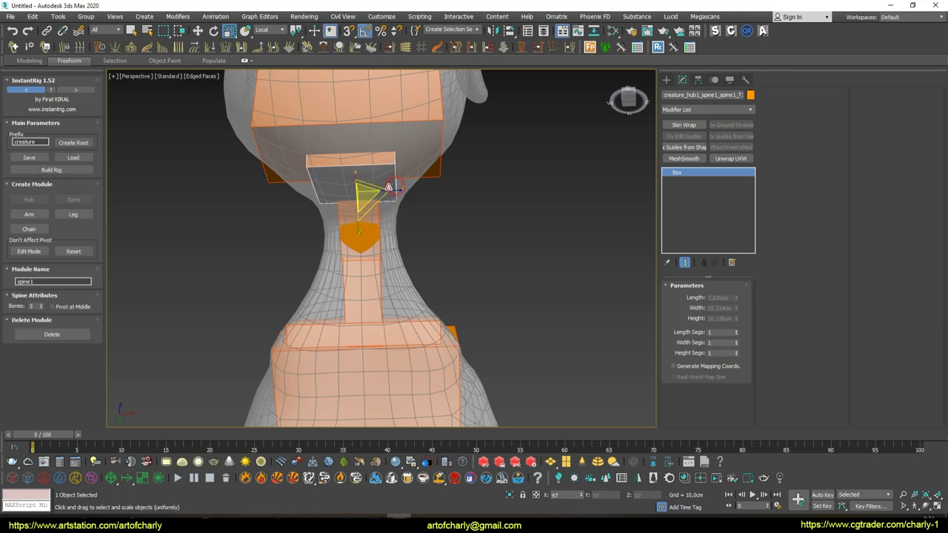
pyautogui.moveTo(396, 194); pyautogui.dragTo(369, 195)
# Narrow the head box to about 43 cm wide to fit the skull
pyautogui.moveTo(400, 210)
pyautogui.keyDown('alt'); pyautogui.mouseDown(button='middle')
pyautogui.moveTo(397, 258)
pyautogui.moveTo(325, 214)
pyautogui.moveTo(381, 233)
pyautogui.mouseUp(button='middle'); pyautogui.keyUp('alt')
pyautogui.click(324, 214)
pyautogui.click(388, 231)
pyautogui.click(391, 231)
pyautogui.moveTo(384, 223); pyautogui.dragTo(375, 223)
pyautogui.moveTo(376, 223)
pyautogui.keyDown('alt'); pyautogui.mouseDown(button='middle')
pyautogui.moveTo(340, 212)
pyautogui.moveTo(358, 206)
pyautogui.moveTo(279, 212)
pyautogui.mouseUp(button='middle'); pyautogui.keyUp('alt')
pyautogui.click(37, 232)
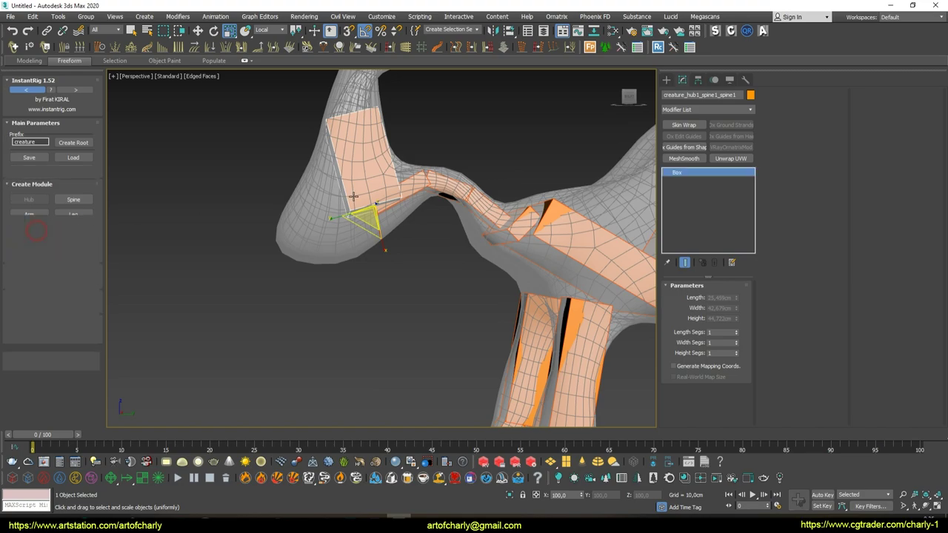
# Rotate the chain1 box down toward the snout and scale it to about 22 cm
pyautogui.press('e')
pyautogui.moveTo(344, 190); pyautogui.dragTo(326, 241)
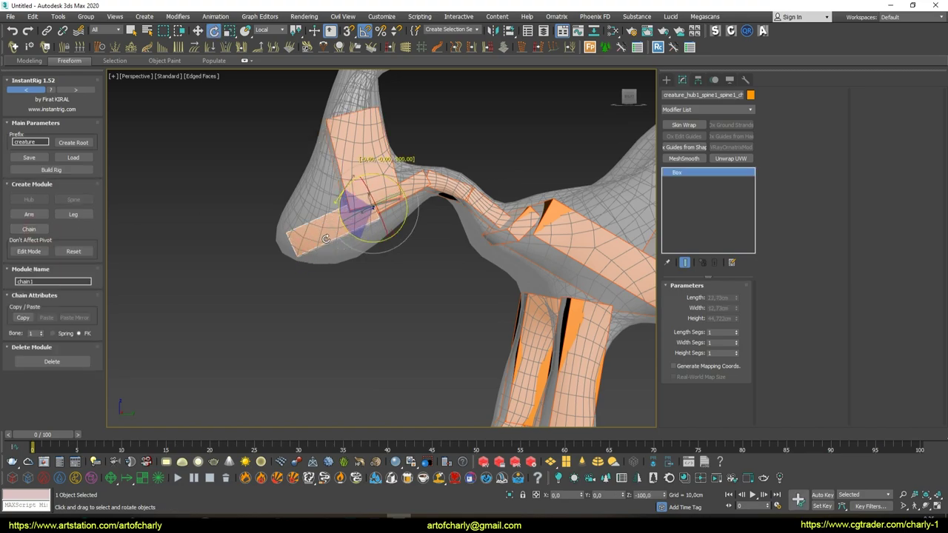
pyautogui.scroll(-3, 326, 244)
pyautogui.scroll(3, 330, 255)
pyautogui.keyDown('alt'); pyautogui.moveTo(330, 255); pyautogui.dragTo(351, 253, button='middle'); pyautogui.keyUp('alt')
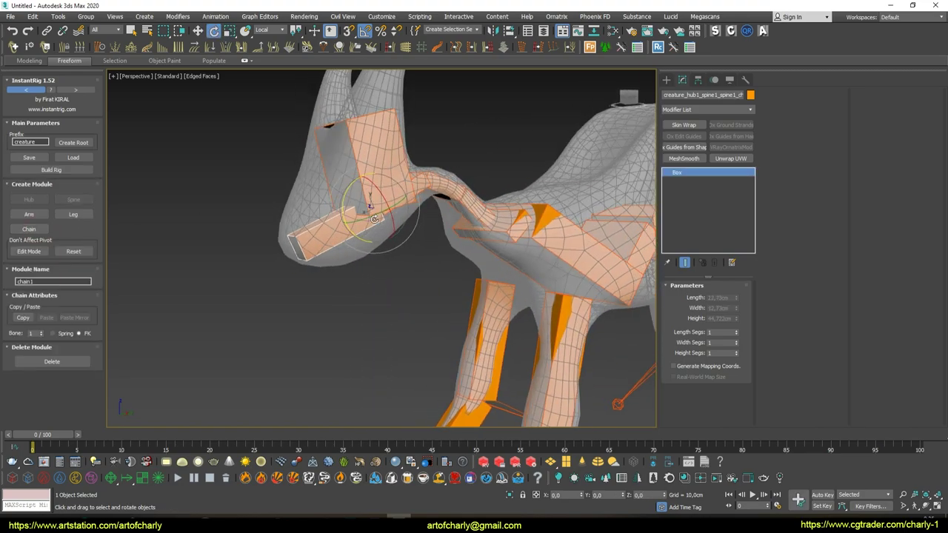
pyautogui.press('r')
pyautogui.moveTo(359, 175)
pyautogui.mouseDown()
pyautogui.moveTo(370, 185)
pyautogui.moveTo(365, 175)
pyautogui.mouseUp()
# Check the chain1 fit from side and front views of the creature
pyautogui.press('w')
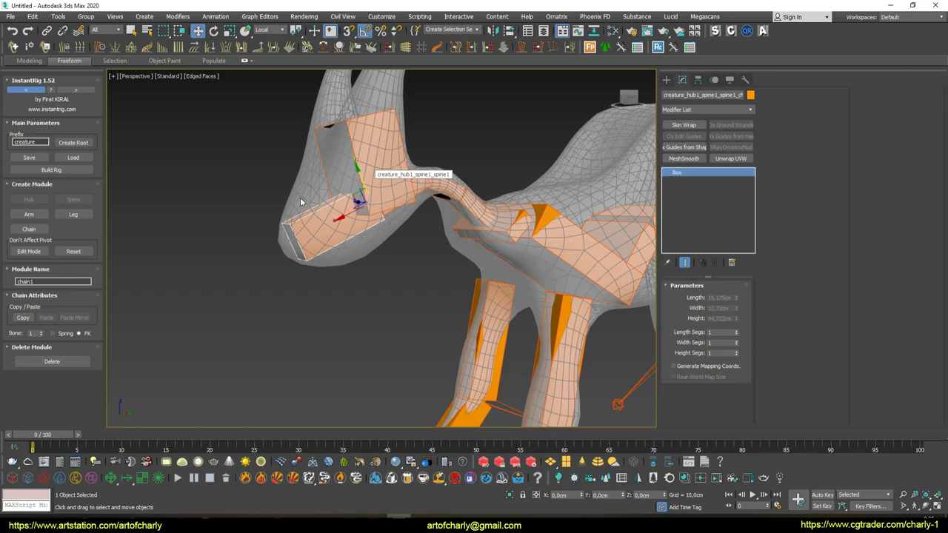
pyautogui.moveTo(288, 229)
pyautogui.keyDown('alt'); pyautogui.mouseDown(button='middle')
pyautogui.moveTo(324, 217)
pyautogui.moveTo(295, 229)
pyautogui.moveTo(335, 231)
pyautogui.moveTo(392, 160)
pyautogui.mouseUp(button='middle'); pyautogui.keyUp('alt')
pyautogui.scroll(3, 335, 231)
pyautogui.keyDown('alt'); pyautogui.moveTo(272, 272); pyautogui.dragTo(21, 275, button='middle'); pyautogui.keyUp('alt')
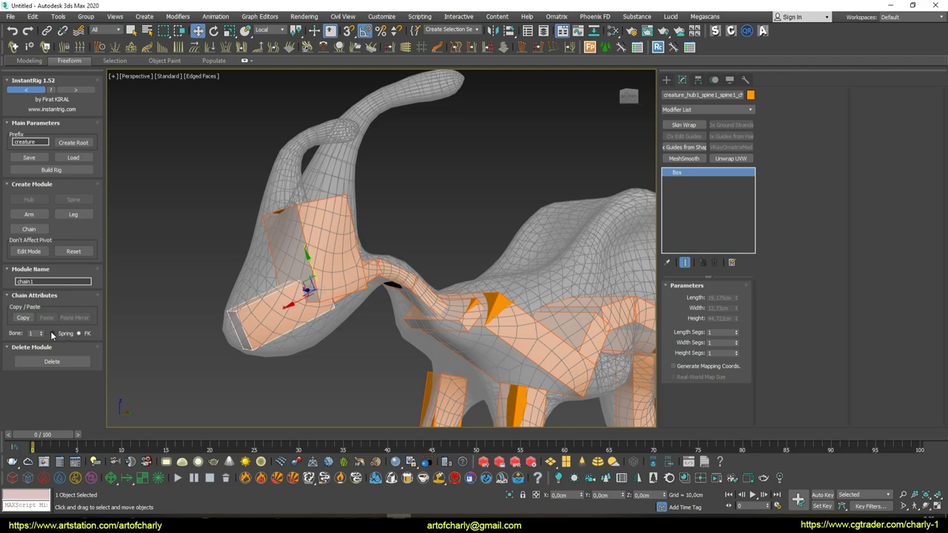
pyautogui.moveTo(357, 247)
pyautogui.keyDown('alt'); pyautogui.mouseDown(button='middle')
pyautogui.moveTo(381, 224)
pyautogui.moveTo(372, 223)
pyautogui.moveTo(419, 125)
pyautogui.mouseUp(button='middle'); pyautogui.keyUp('alt')
pyautogui.click(341, 217)
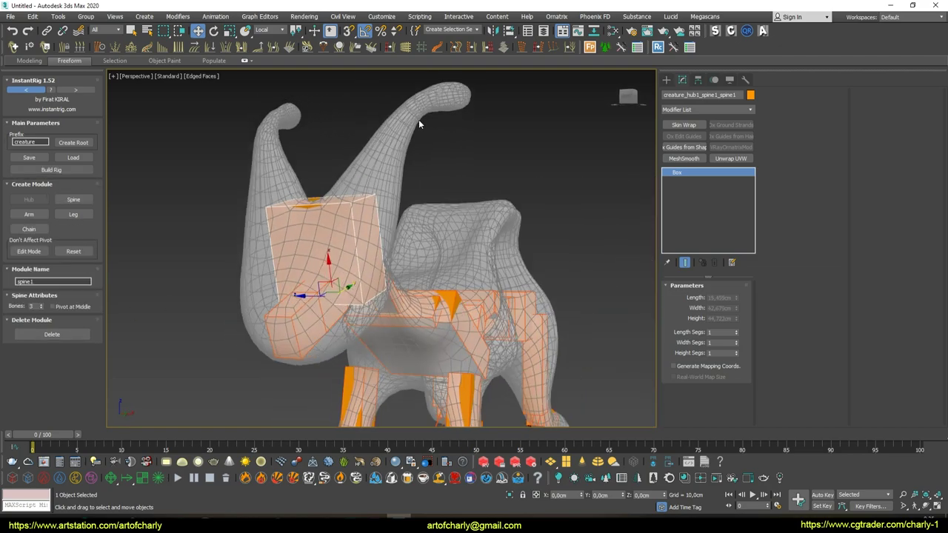
# Create a second chain guide, move it above the head and tilt it along the horn
pyautogui.click(29, 228)
pyautogui.moveTo(512, 227)
pyautogui.keyDown('alt'); pyautogui.mouseDown(button='middle')
pyautogui.moveTo(376, 217)
pyautogui.moveTo(330, 287)
pyautogui.mouseUp(button='middle'); pyautogui.keyUp('alt')
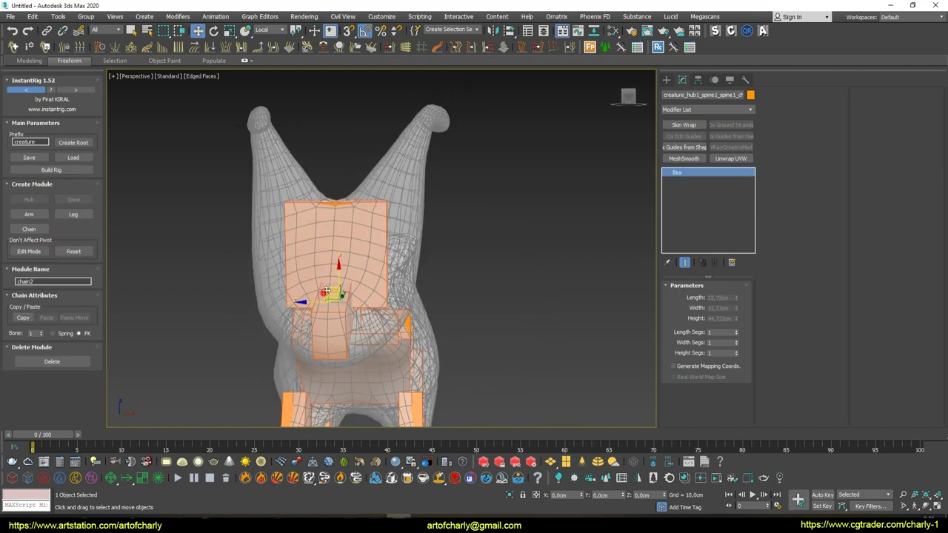
pyautogui.moveTo(332, 294); pyautogui.dragTo(371, 192)
pyautogui.keyDown('alt'); pyautogui.moveTo(405, 214); pyautogui.dragTo(316, 218, button='middle'); pyautogui.keyUp('alt')
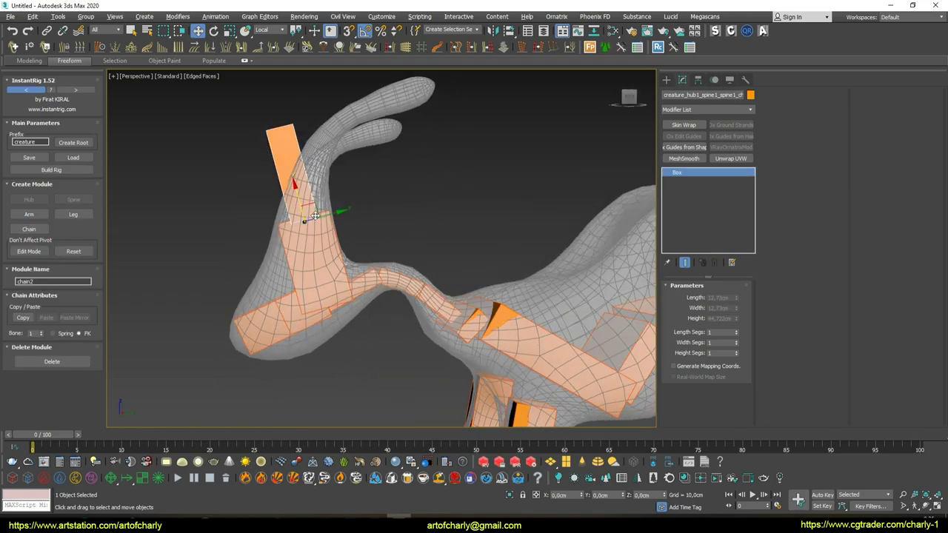
pyautogui.press('e')
pyautogui.moveTo(324, 191); pyautogui.dragTo(336, 197)
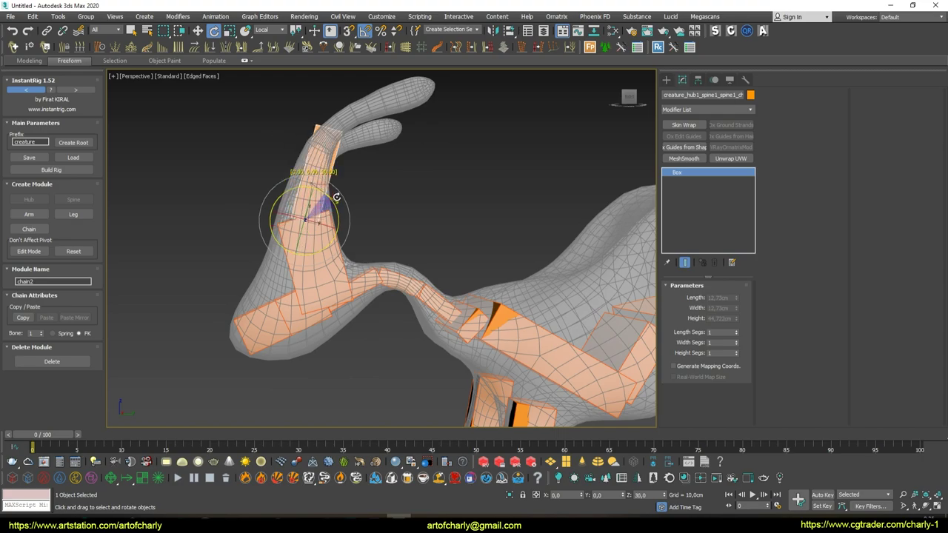
pyautogui.moveTo(394, 186); pyautogui.dragTo(390, 206, button='middle')
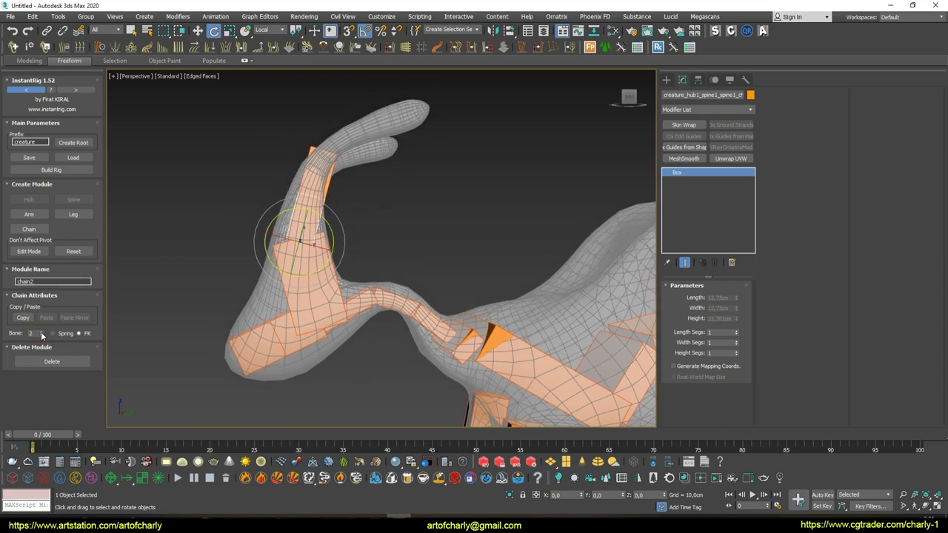
pyautogui.moveTo(311, 166); pyautogui.dragTo(289, 189, button='middle')
# Move the chain's end to the horn tip and slide the long and small boxes along the horn
pyautogui.click(289, 189)
pyautogui.press('w')
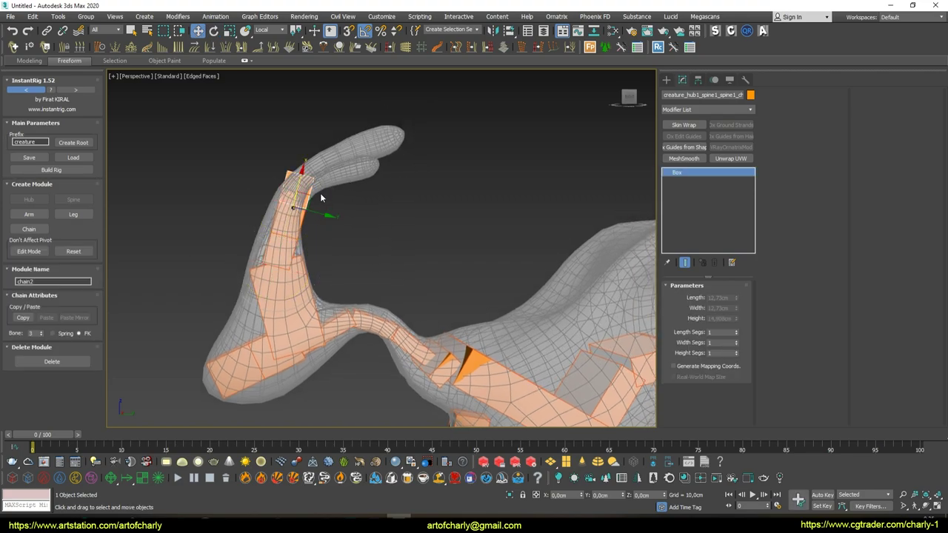
pyautogui.moveTo(309, 194); pyautogui.dragTo(389, 141)
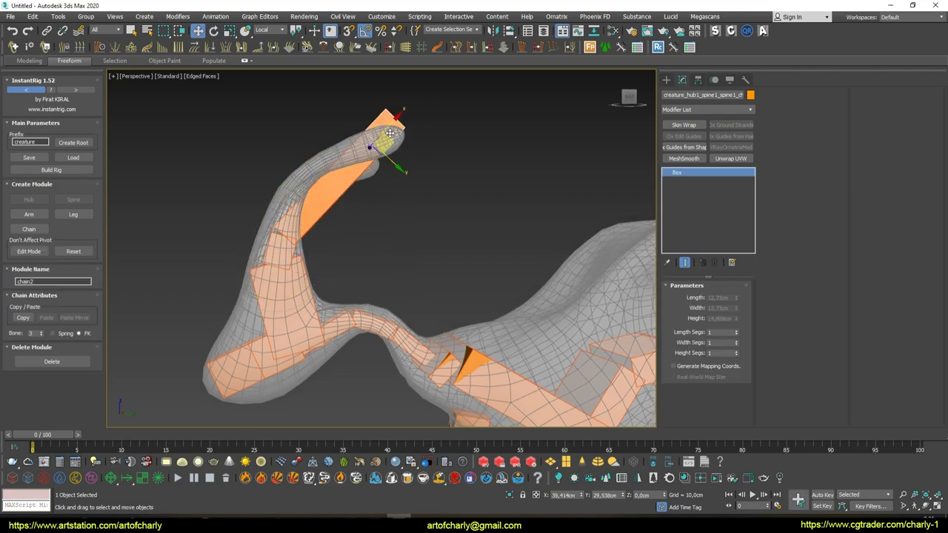
pyautogui.click(343, 193)
pyautogui.scroll(2, 317, 202)
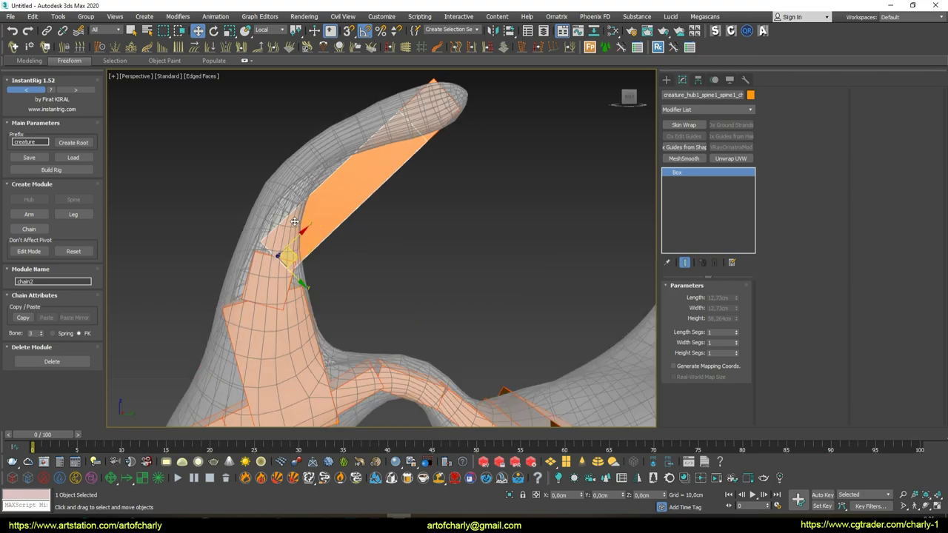
pyautogui.click(294, 271)
pyautogui.click(328, 231)
pyautogui.moveTo(299, 245); pyautogui.dragTo(364, 167)
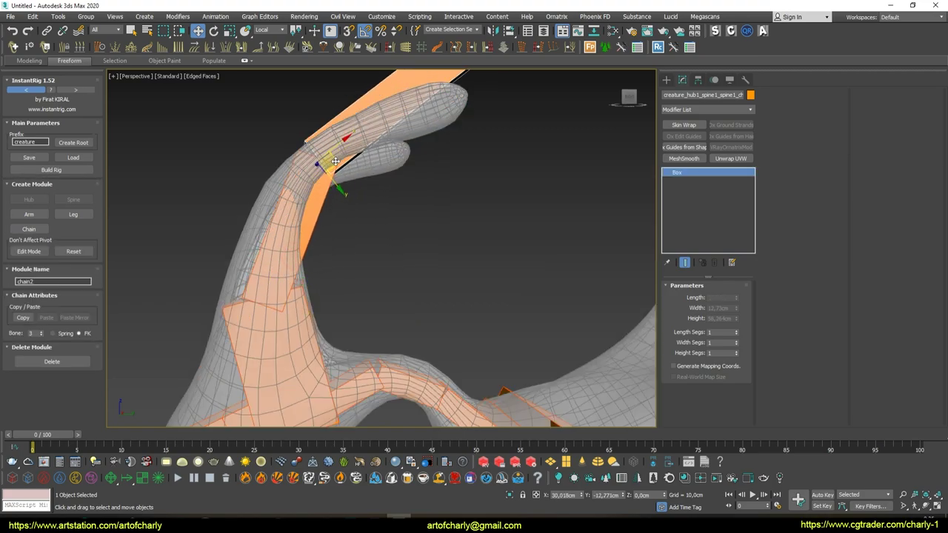
pyautogui.moveTo(434, 86); pyautogui.dragTo(374, 223)
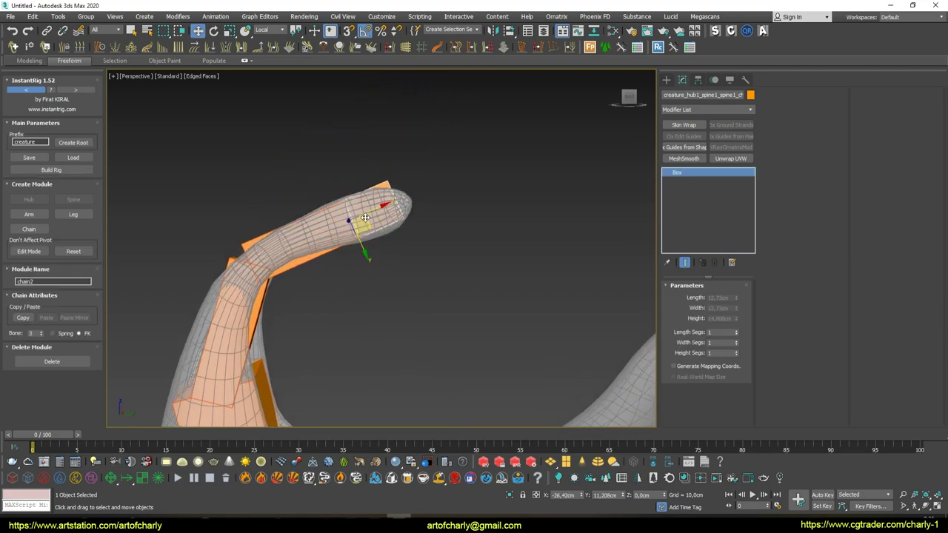
# Seat the small box in the horn and rotate the lower guide box to follow the body
pyautogui.scroll(-4, 411, 233)
pyautogui.keyDown('alt'); pyautogui.moveTo(411, 232); pyautogui.dragTo(398, 186, button='middle'); pyautogui.keyUp('alt')
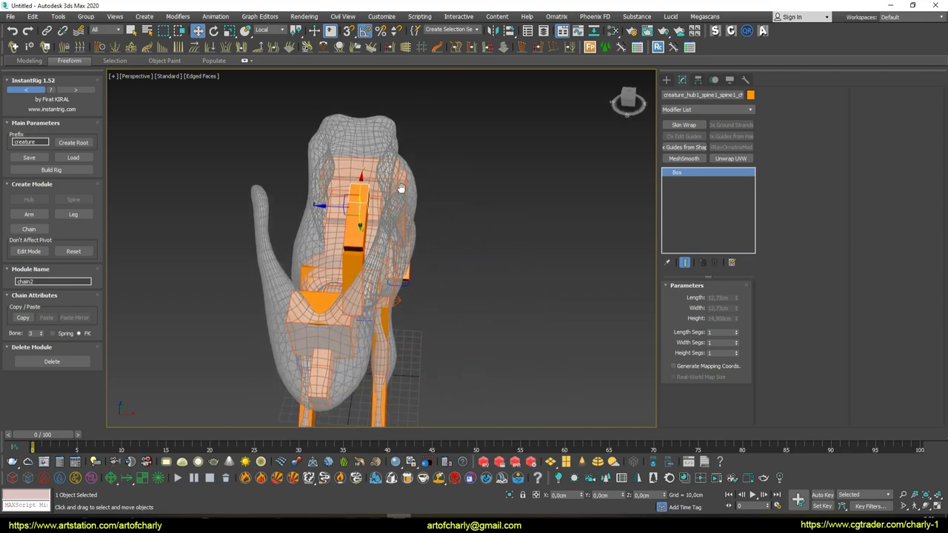
pyautogui.scroll(3, 398, 200)
pyautogui.moveTo(316, 229); pyautogui.dragTo(350, 222)
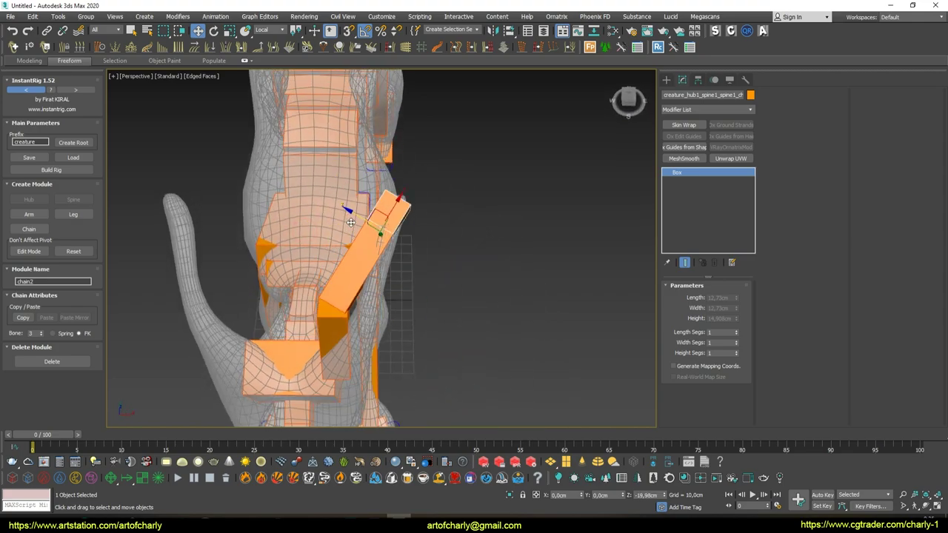
pyautogui.click(330, 324)
pyautogui.click(342, 282)
pyautogui.moveTo(308, 293); pyautogui.dragTo(330, 304)
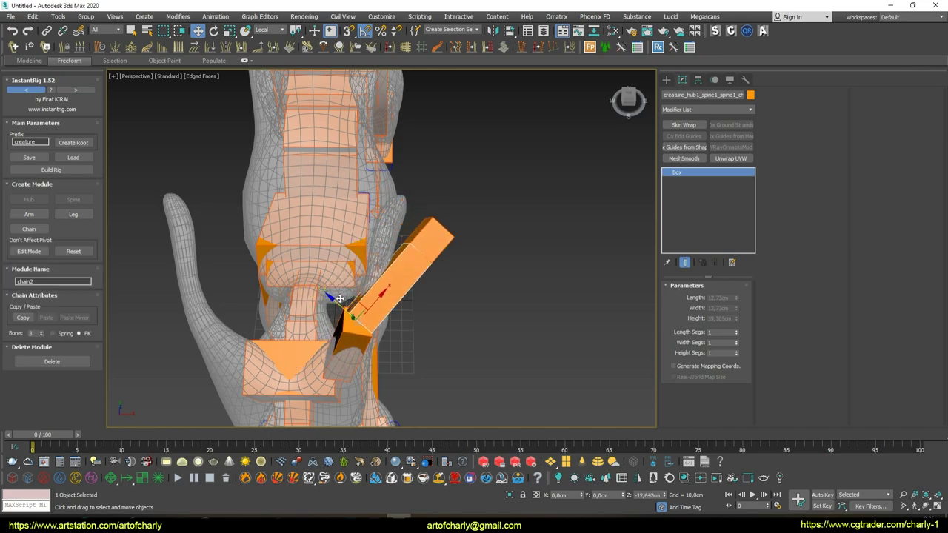
pyautogui.moveTo(330, 304)
pyautogui.keyDown('alt'); pyautogui.mouseDown(button='middle')
pyautogui.moveTo(332, 237)
pyautogui.moveTo(367, 283)
pyautogui.mouseUp(button='middle'); pyautogui.keyUp('alt')
pyautogui.press('e')
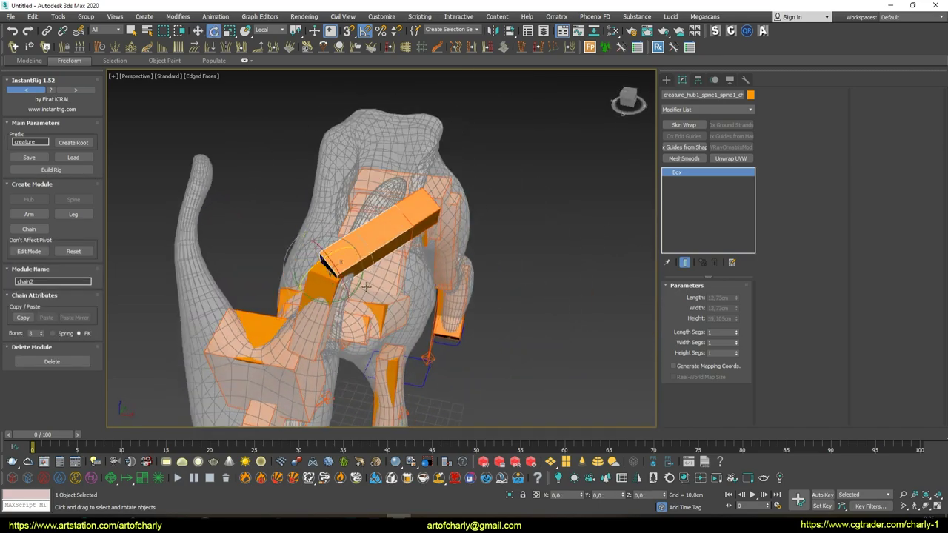
pyautogui.moveTo(338, 303); pyautogui.dragTo(335, 251)
pyautogui.moveTo(334, 252)
pyautogui.keyDown('alt'); pyautogui.mouseDown(button='middle')
pyautogui.moveTo(374, 159)
pyautogui.moveTo(356, 178)
pyautogui.mouseUp(button='middle'); pyautogui.keyUp('alt')
# Move the tip guide box down into the neck tip
pyautogui.click(351, 172)
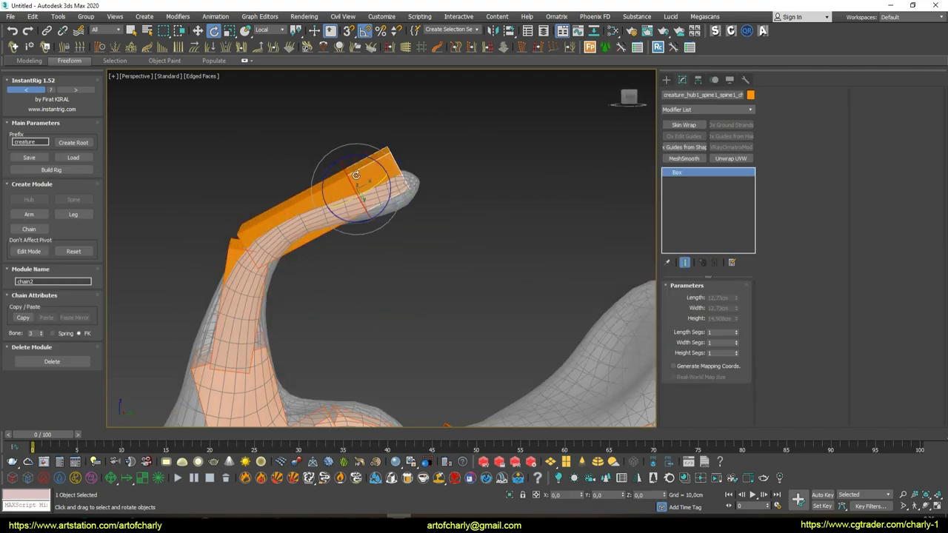
pyautogui.press('r')
pyautogui.press('w')
pyautogui.click(383, 184)
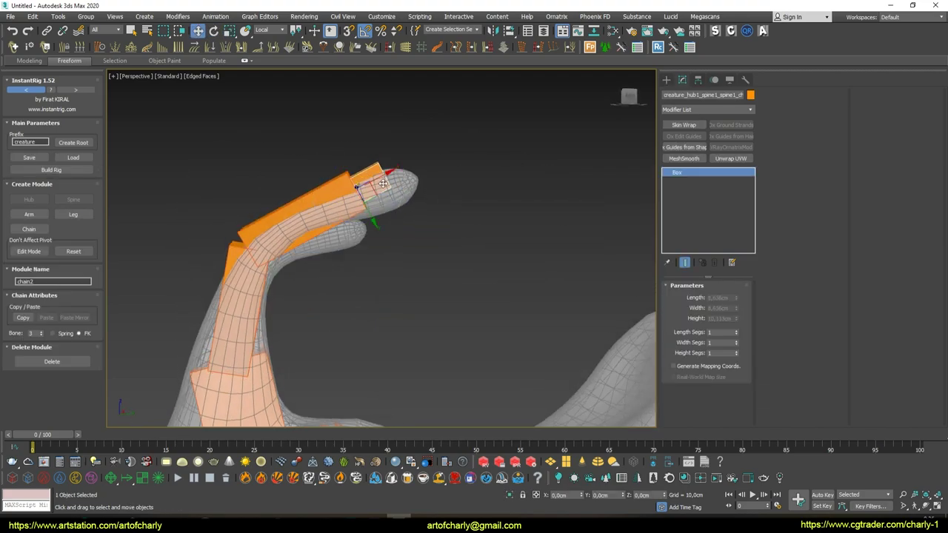
pyautogui.moveTo(375, 216); pyautogui.dragTo(376, 224)
pyautogui.press('pageup')
# Shrink the parent guide boxes, the lower one to about 58 percent, to fit the neck
pyautogui.press('r')
pyautogui.moveTo(258, 239); pyautogui.dragTo(266, 260)
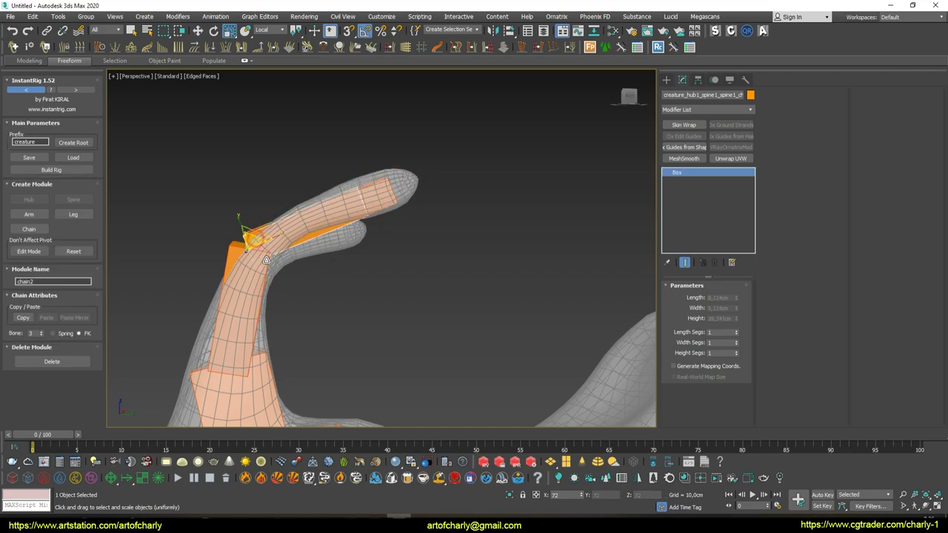
pyautogui.keyDown('alt'); pyautogui.moveTo(269, 281); pyautogui.dragTo(323, 199, button='middle'); pyautogui.keyUp('alt')
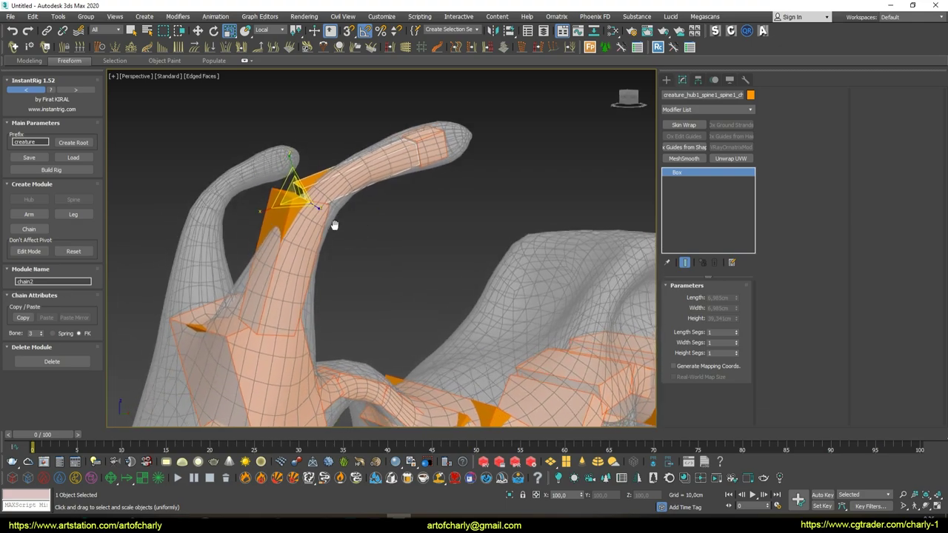
pyautogui.click(310, 225)
pyautogui.moveTo(274, 313); pyautogui.dragTo(274, 356)
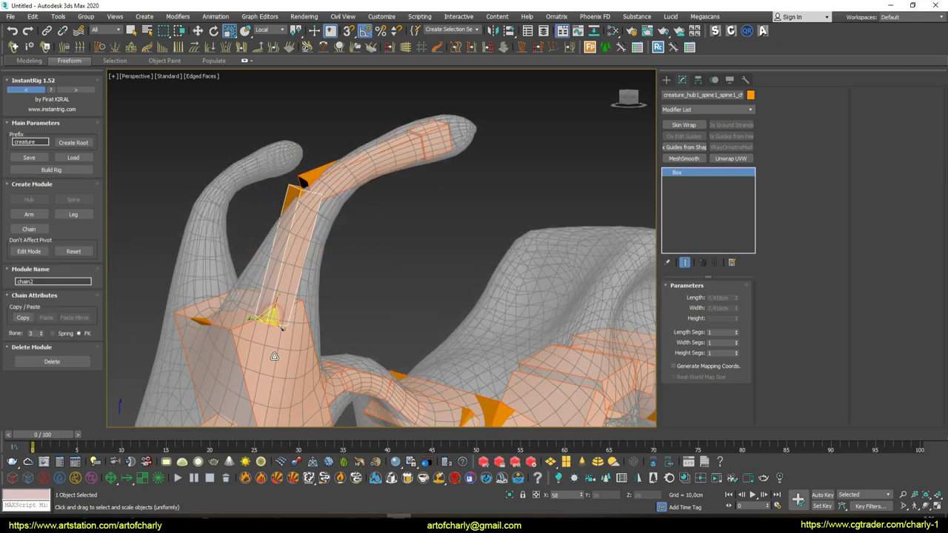
pyautogui.keyDown('alt'); pyautogui.moveTo(318, 264); pyautogui.dragTo(367, 159, button='middle'); pyautogui.keyUp('alt')
pyautogui.press('w')
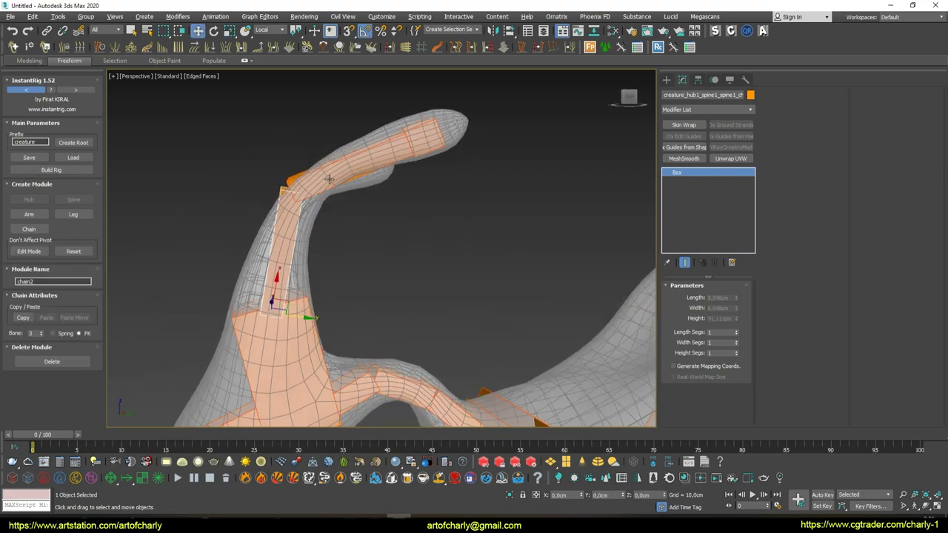
pyautogui.click(29, 229)
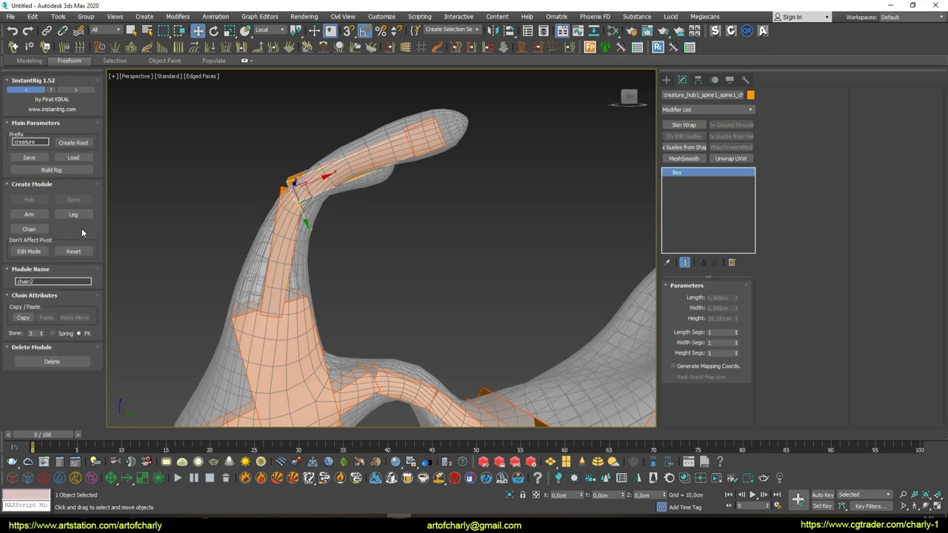
# Set the chain's bone count to 4 and move the upper bones into the neck tip
pyautogui.click(42, 333)
pyautogui.click(381, 176)
pyautogui.moveTo(385, 192); pyautogui.dragTo(341, 179)
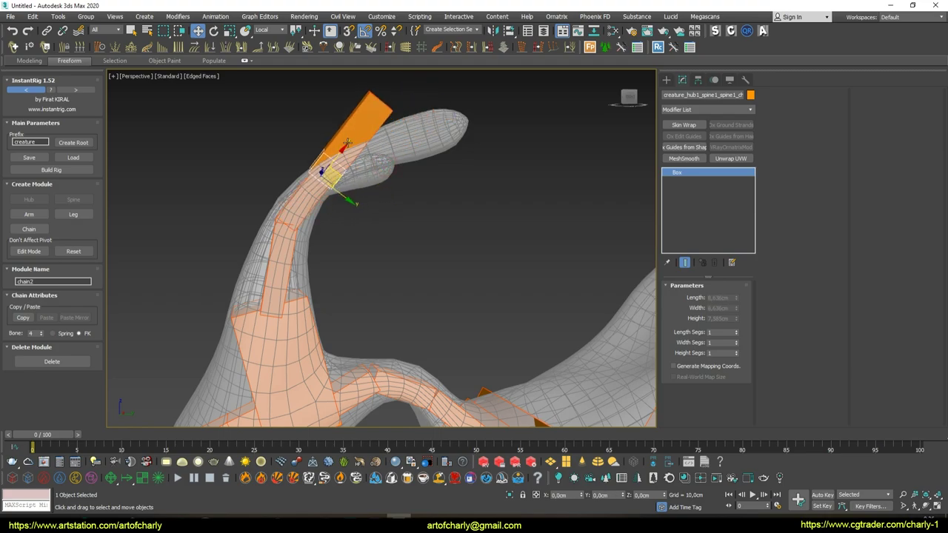
pyautogui.moveTo(354, 154); pyautogui.dragTo(410, 147)
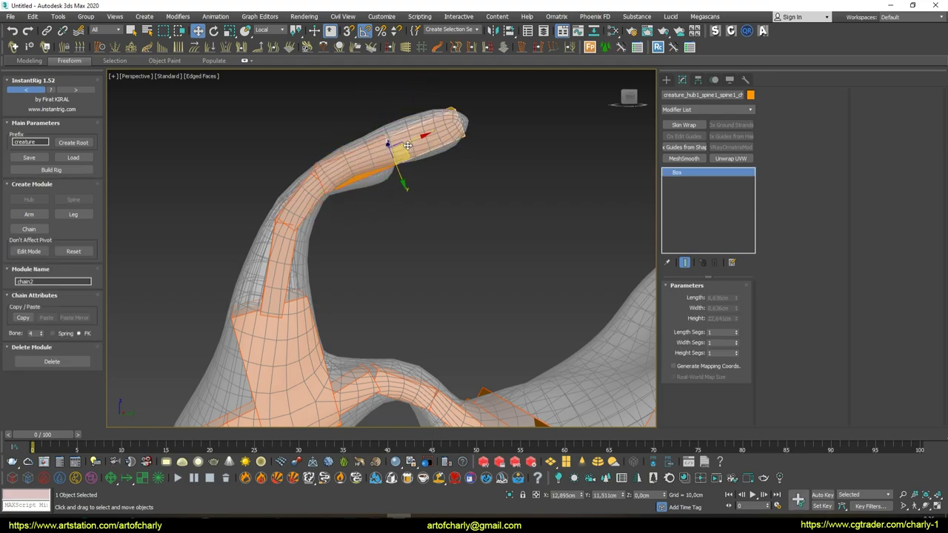
pyautogui.keyDown('alt'); pyautogui.moveTo(407, 146); pyautogui.dragTo(368, 217, button='middle'); pyautogui.keyUp('alt')
pyautogui.click(356, 227)
pyautogui.moveTo(343, 225); pyautogui.dragTo(346, 227)
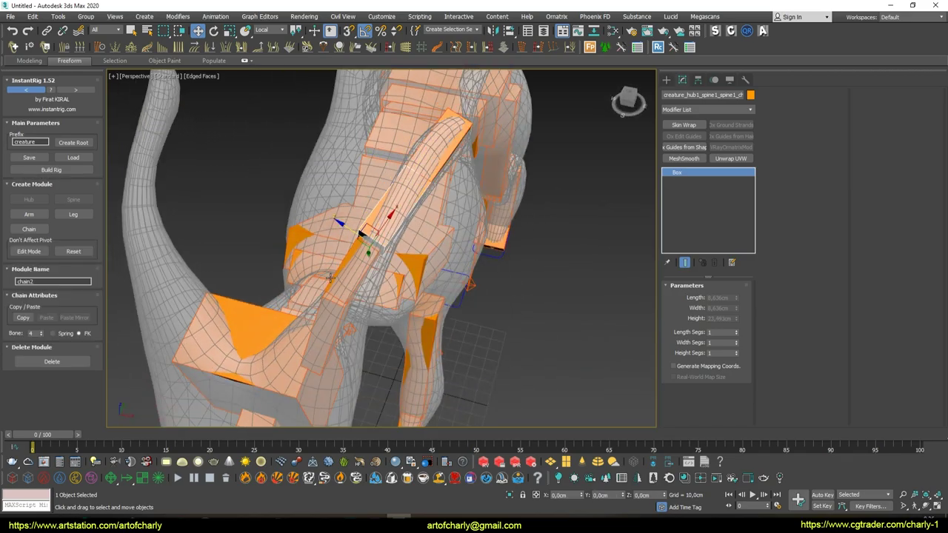
# Shift and rotate the lower chain bones to follow the curve of the neck
pyautogui.keyDown('alt'); pyautogui.moveTo(330, 278); pyautogui.dragTo(372, 250, button='middle'); pyautogui.keyUp('alt')
pyautogui.click(373, 250)
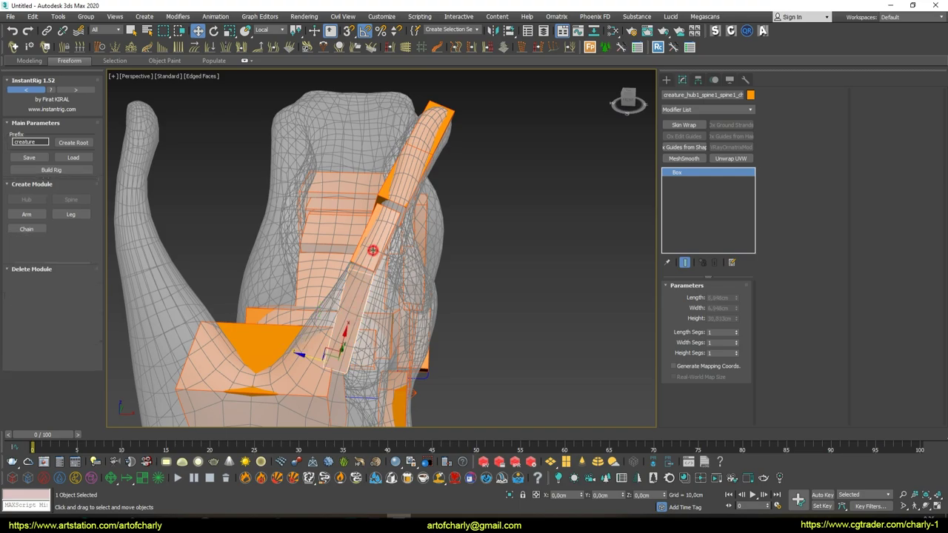
pyautogui.click(373, 250)
pyautogui.moveTo(354, 268); pyautogui.dragTo(336, 257)
pyautogui.keyDown('alt'); pyautogui.moveTo(459, 175); pyautogui.dragTo(380, 281, button='middle'); pyautogui.keyUp('alt')
pyautogui.click(380, 282)
pyautogui.press('e')
pyautogui.moveTo(377, 289); pyautogui.dragTo(375, 280)
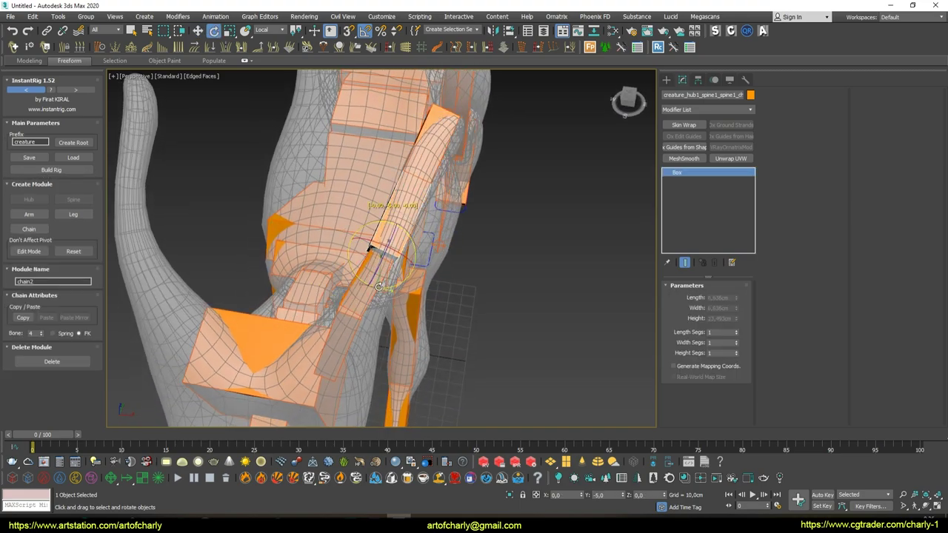
pyautogui.moveTo(385, 206)
pyautogui.keyDown('alt'); pyautogui.mouseDown(button='middle')
pyautogui.moveTo(356, 209)
pyautogui.moveTo(410, 106)
pyautogui.mouseUp(button='middle'); pyautogui.keyUp('alt')
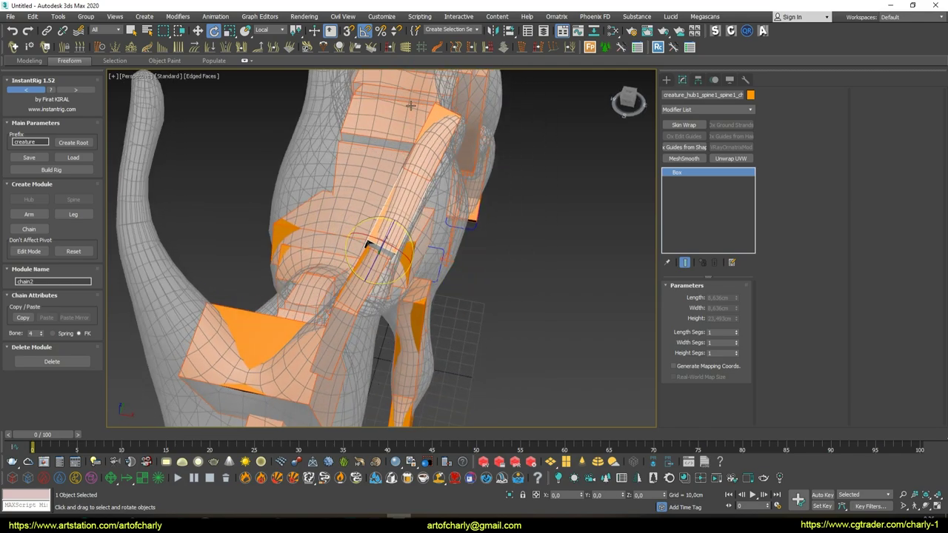
# View the whole chain2 on the creature and dismiss the Windows notification
pyautogui.click(419, 178)
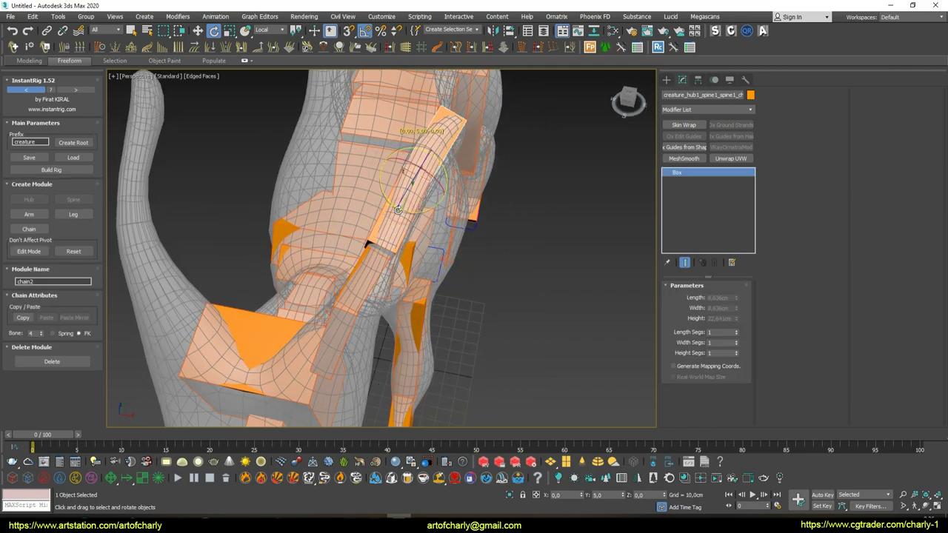
pyautogui.scroll(-5, 340, 172)
pyautogui.keyDown('alt'); pyautogui.moveTo(340, 173); pyautogui.dragTo(339, 164, button='middle'); pyautogui.keyUp('alt')
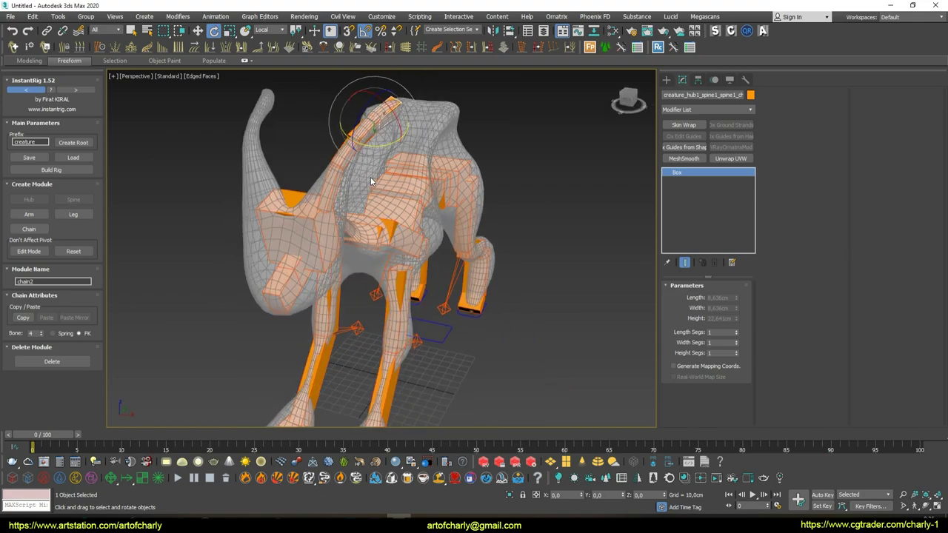
pyautogui.press('q')
pyautogui.scroll(2, 338, 163)
pyautogui.scroll(2, 339, 163)
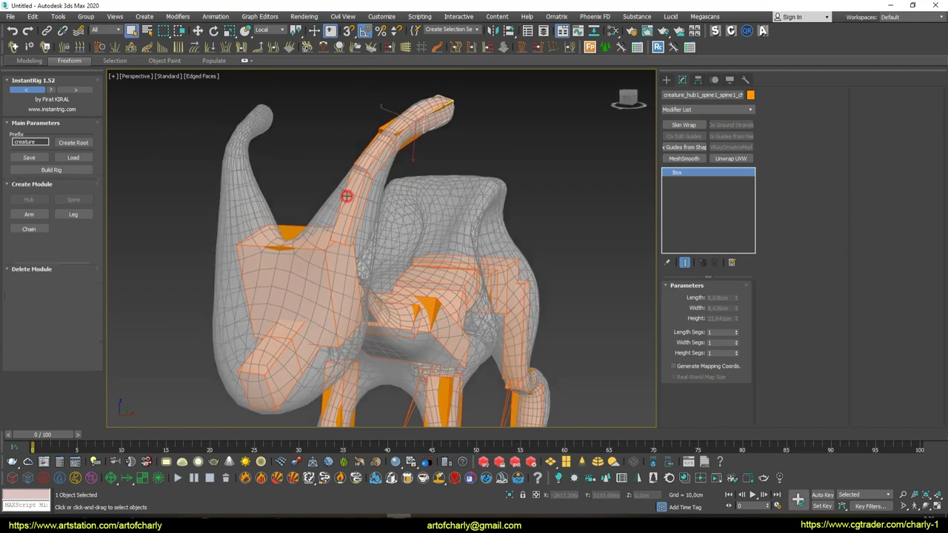
pyautogui.click(928, 418)
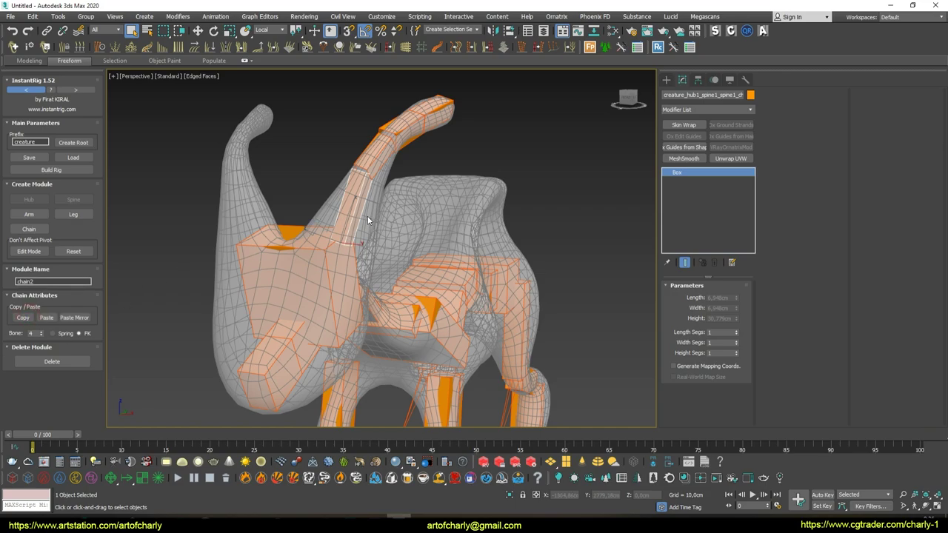
# From spine1, add chain3 and paste a mirror of the neck chain onto the opposite head appendage
pyautogui.keyDown('alt'); pyautogui.moveTo(368, 220); pyautogui.dragTo(310, 259, button='middle'); pyautogui.keyUp('alt')
pyautogui.click(355, 290)
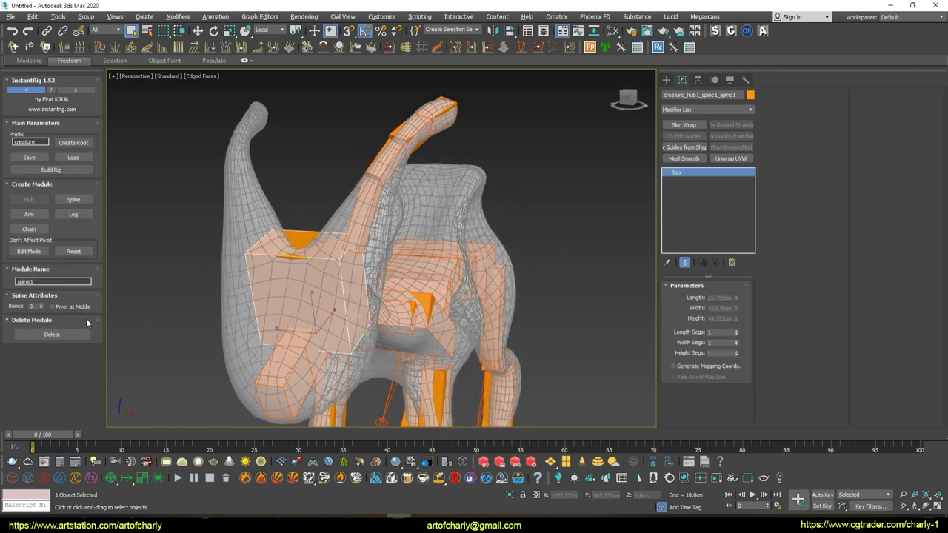
pyautogui.click(30, 230)
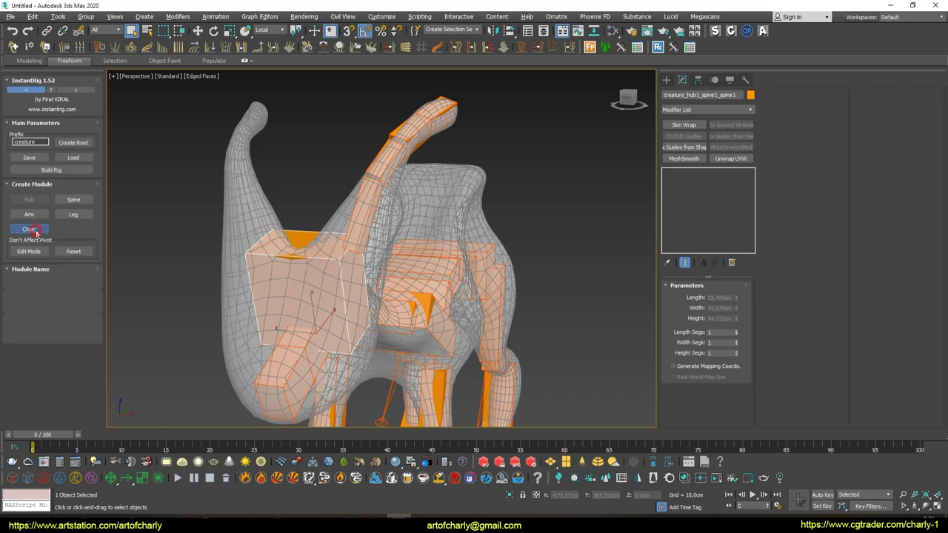
pyautogui.click(75, 317)
pyautogui.moveTo(396, 220)
pyautogui.keyDown('alt'); pyautogui.mouseDown(button='middle')
pyautogui.moveTo(289, 260)
pyautogui.moveTo(431, 216)
pyautogui.mouseUp(button='middle'); pyautogui.keyUp('alt')
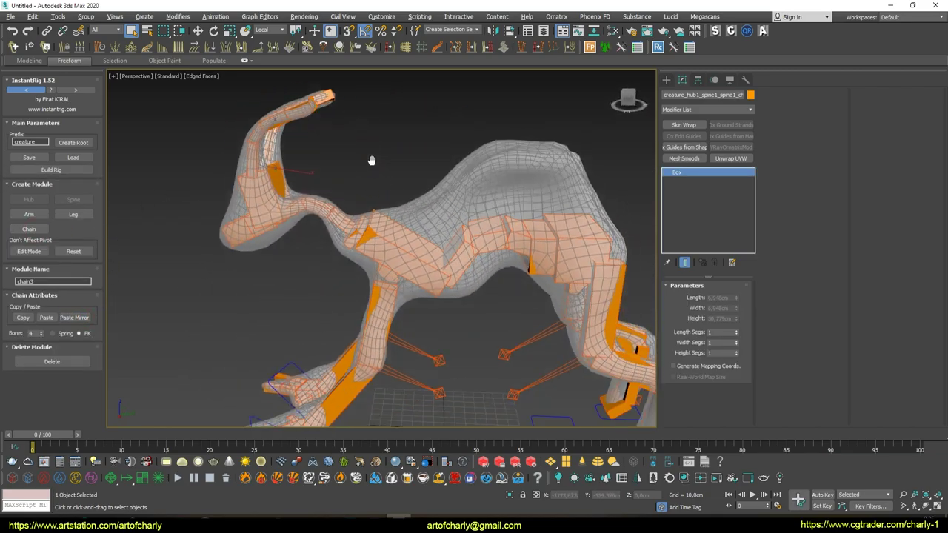
pyautogui.scroll(2, 433, 218)
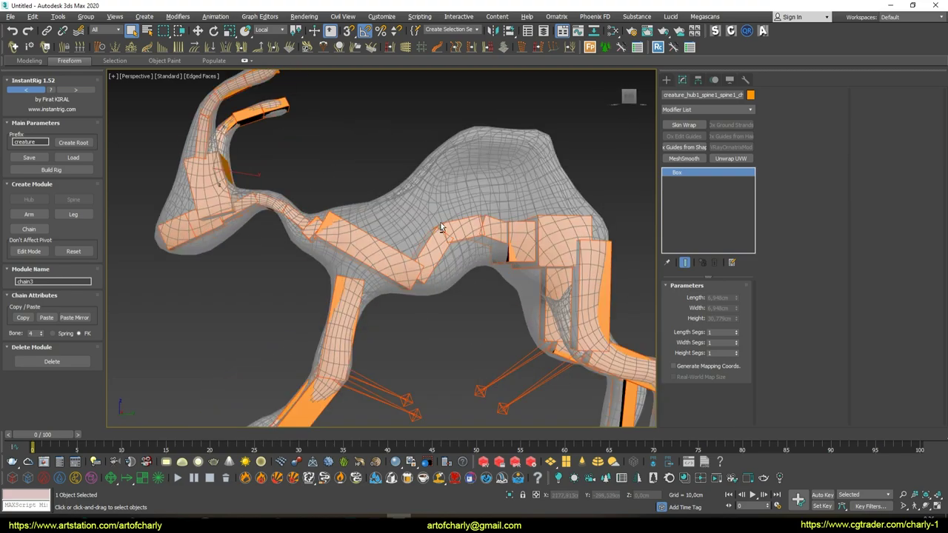
# Move the leg1 guide chain down and right to fit the front leg
pyautogui.scroll(3, 428, 254)
pyautogui.click(369, 254)
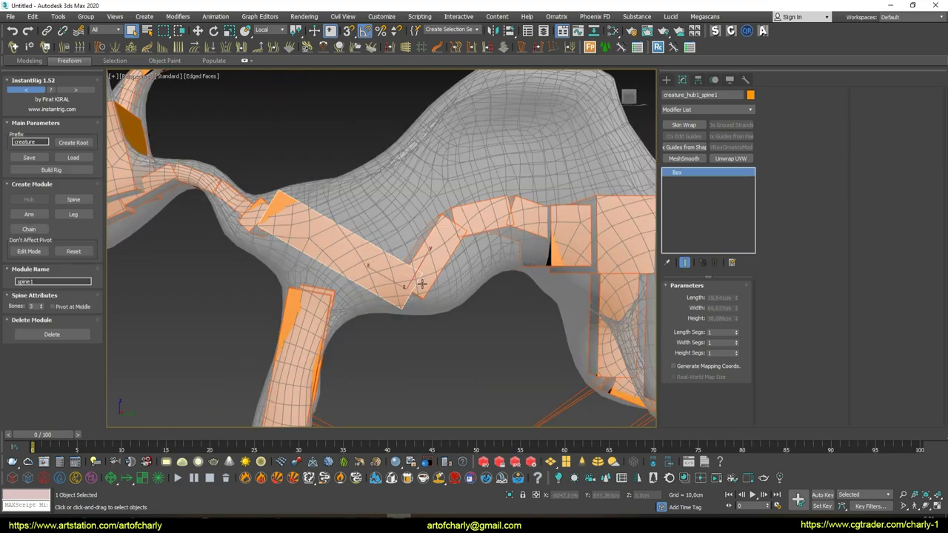
pyautogui.keyDown('alt'); pyautogui.moveTo(426, 233); pyautogui.dragTo(371, 234, button='middle'); pyautogui.keyUp('alt')
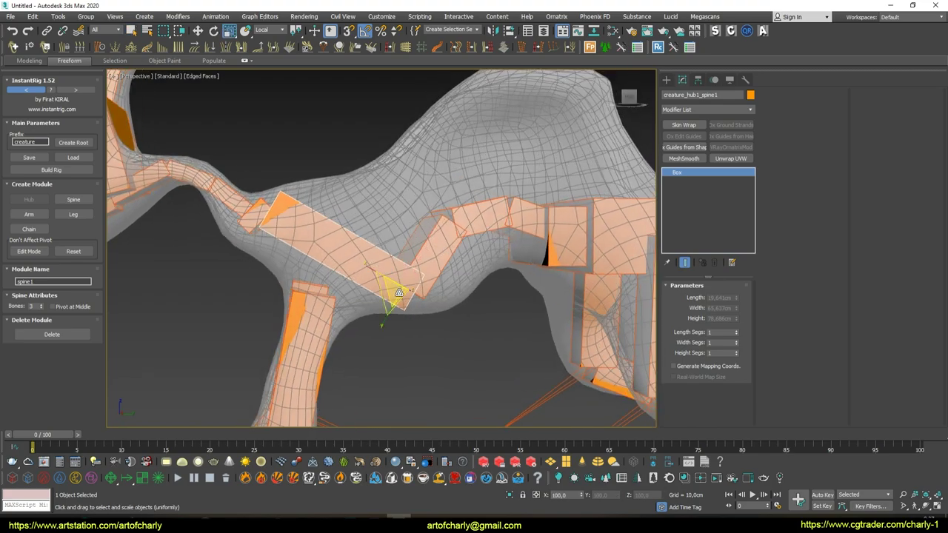
pyautogui.keyDown('alt'); pyautogui.moveTo(368, 268); pyautogui.dragTo(315, 218, button='middle'); pyautogui.keyUp('alt')
pyautogui.press('w')
pyautogui.scroll(-3, 315, 218)
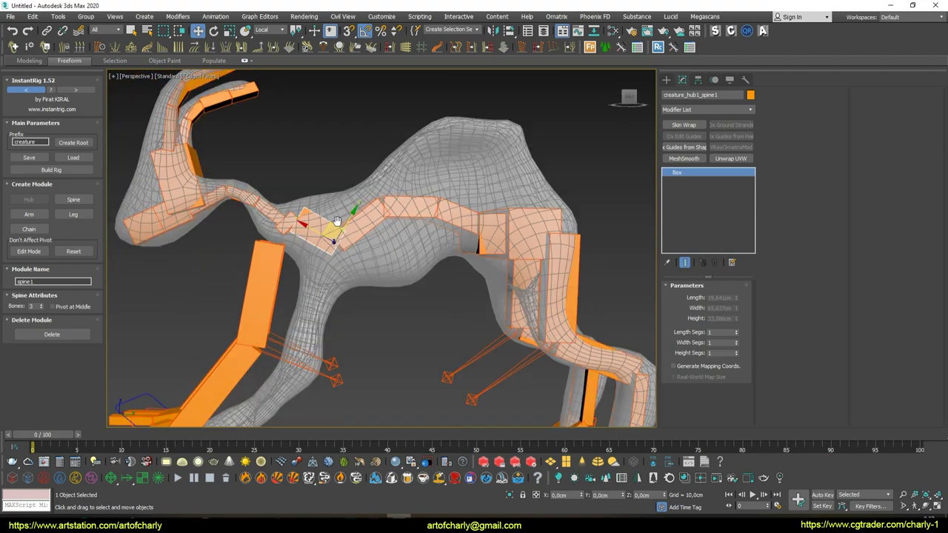
pyautogui.scroll(-2, 313, 214)
pyautogui.click(314, 214)
pyautogui.moveTo(285, 188); pyautogui.dragTo(332, 209)
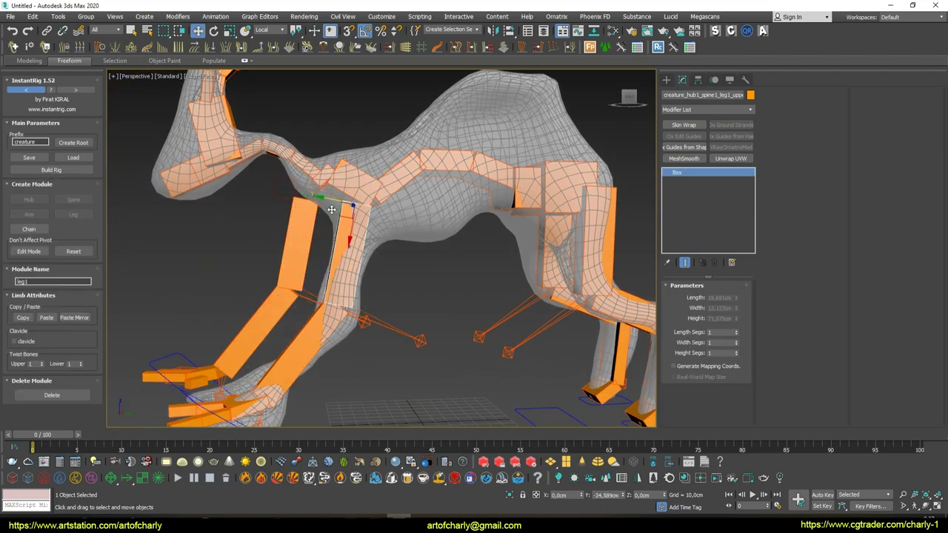
pyautogui.keyDown('alt'); pyautogui.moveTo(332, 209); pyautogui.dragTo(337, 218, button='middle'); pyautogui.keyUp('alt')
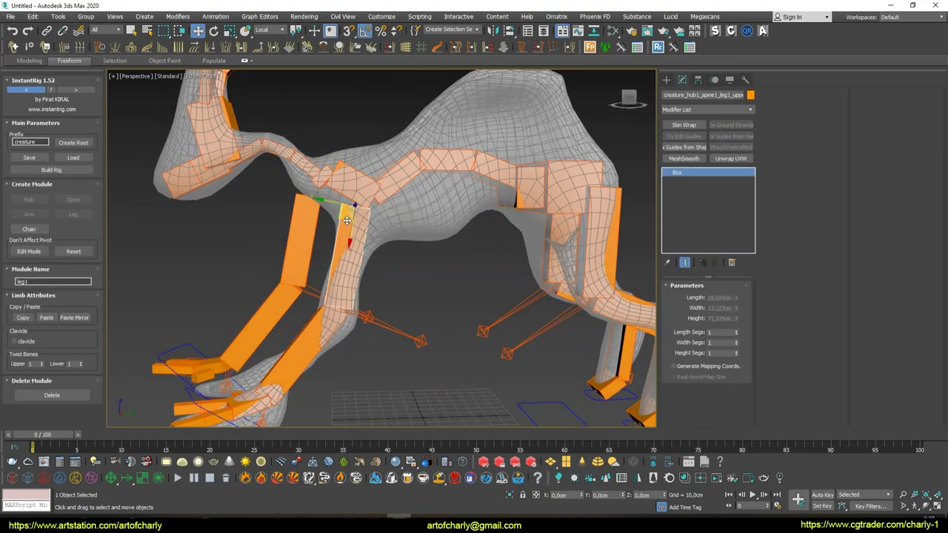
pyautogui.moveTo(331, 203); pyautogui.dragTo(391, 193)
# Raise spine1_T3 up and right, and resize the spine hub guide to fit the back
pyautogui.click(402, 178)
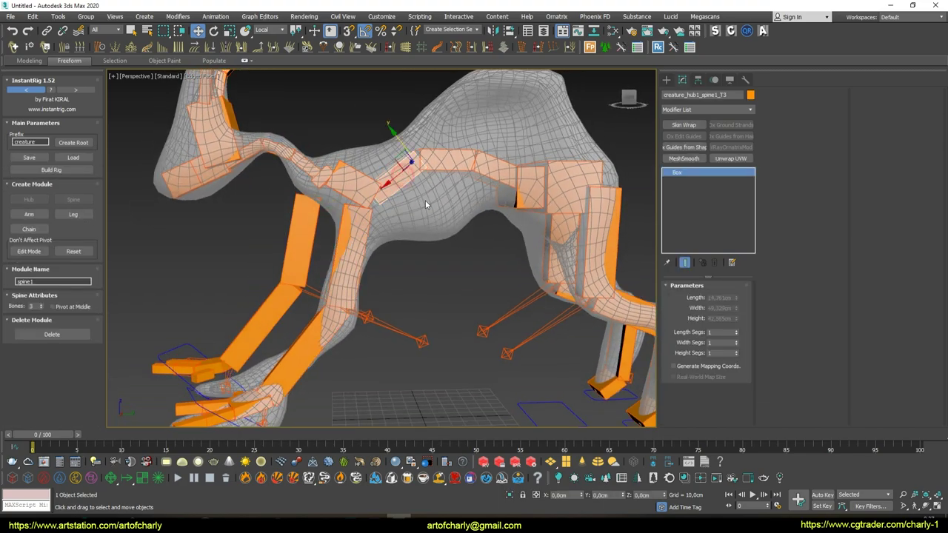
pyautogui.keyDown('alt'); pyautogui.moveTo(407, 180); pyautogui.dragTo(415, 183, button='middle'); pyautogui.keyUp('alt')
pyautogui.moveTo(399, 157); pyautogui.dragTo(425, 150)
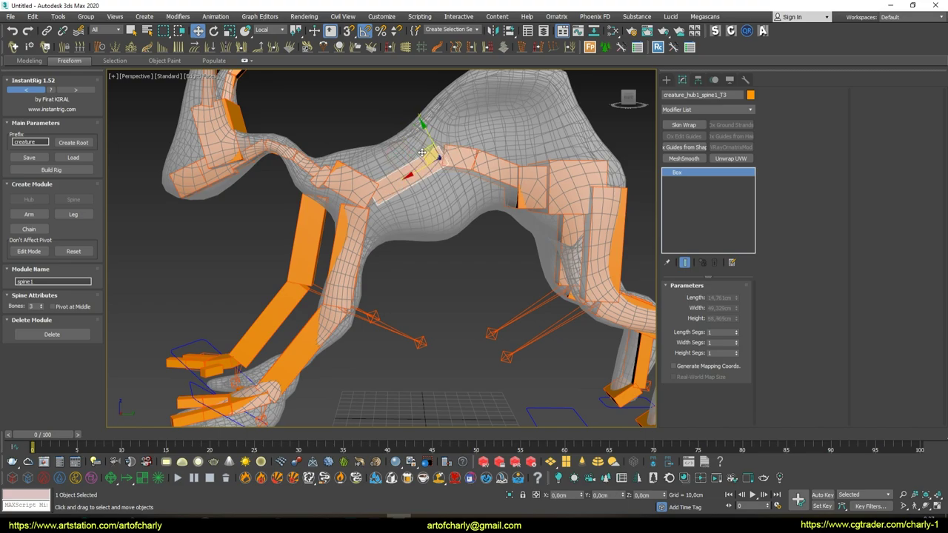
pyautogui.click(368, 189)
pyautogui.press('r')
pyautogui.moveTo(341, 180)
pyautogui.mouseDown()
pyautogui.moveTo(363, 165)
pyautogui.moveTo(386, 204)
pyautogui.mouseUp()
pyautogui.press('e')
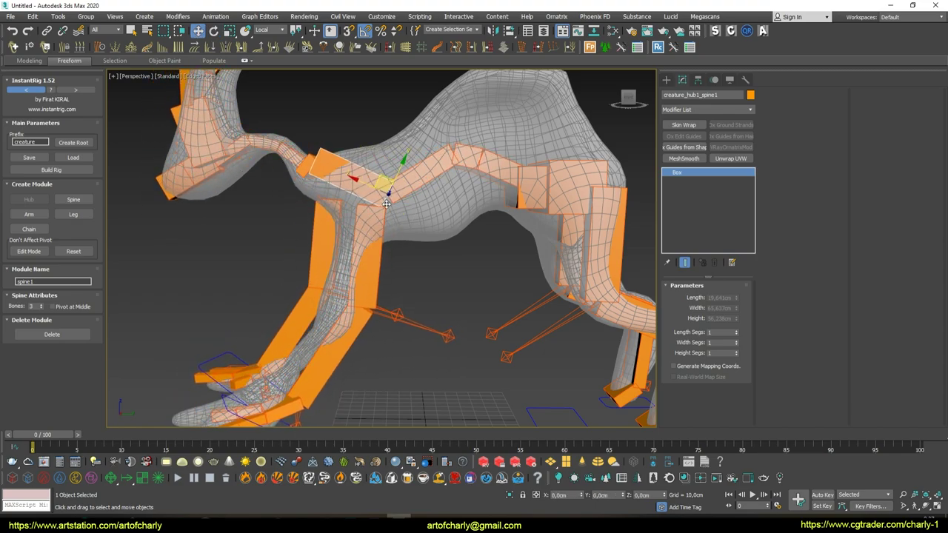
# Refit the leg1 upper bone, then copy its pose and paste-mirror it onto leg2
pyautogui.click(384, 226)
pyautogui.moveTo(340, 202); pyautogui.dragTo(330, 211)
pyautogui.moveTo(329, 211)
pyautogui.keyDown('alt'); pyautogui.mouseDown(button='middle')
pyautogui.moveTo(437, 231)
pyautogui.moveTo(412, 242)
pyautogui.moveTo(417, 192)
pyautogui.moveTo(22, 248)
pyautogui.mouseUp(button='middle'); pyautogui.keyUp('alt')
pyautogui.click(363, 213)
pyautogui.click(78, 318)
pyautogui.moveTo(348, 222)
pyautogui.keyDown('alt'); pyautogui.mouseDown(button='middle')
pyautogui.moveTo(367, 192)
pyautogui.moveTo(317, 186)
pyautogui.moveTo(307, 212)
pyautogui.moveTo(348, 211)
pyautogui.moveTo(363, 182)
pyautogui.mouseUp(button='middle'); pyautogui.keyUp('alt')
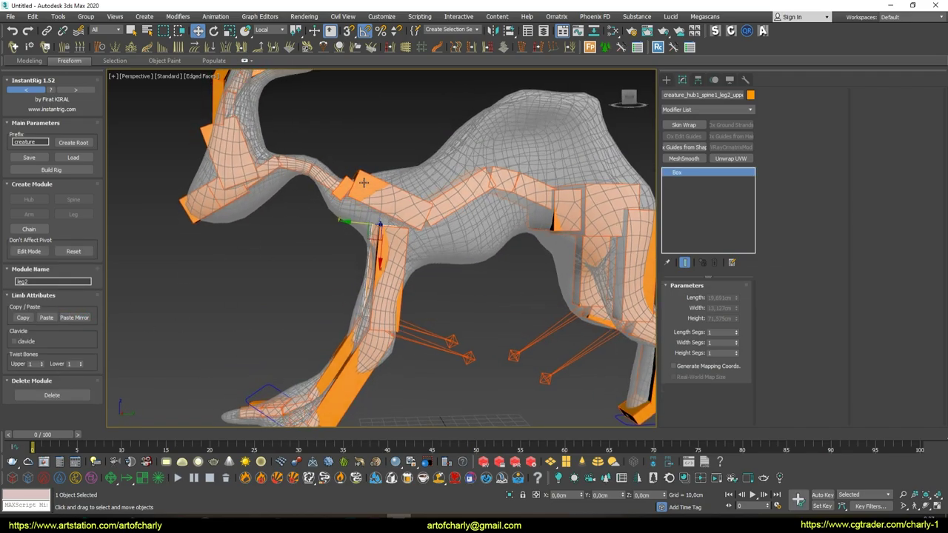
# Select the spine1 guide at the neck base
pyautogui.click(375, 191)
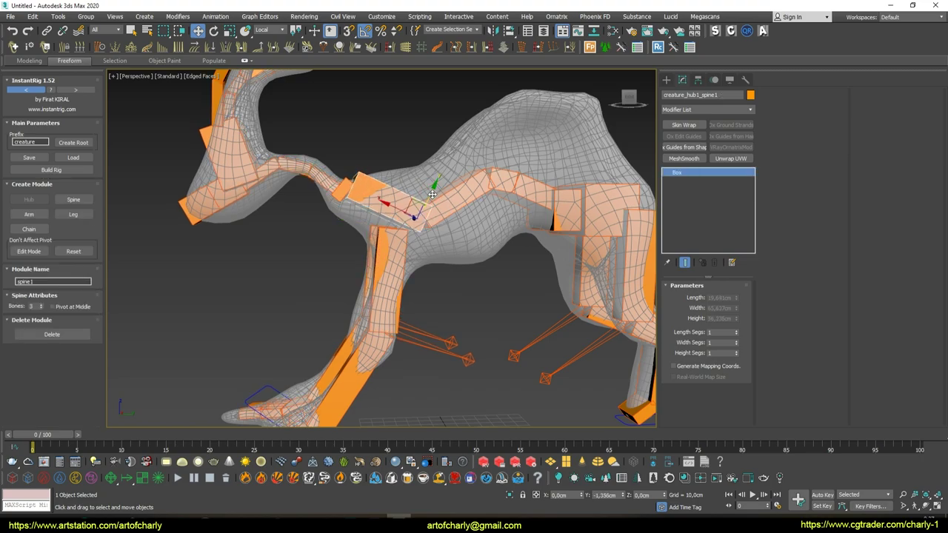
pyautogui.moveTo(432, 193)
pyautogui.keyDown('alt'); pyautogui.mouseDown(button='middle')
pyautogui.moveTo(334, 206)
pyautogui.moveTo(366, 216)
pyautogui.moveTo(406, 199)
pyautogui.moveTo(423, 177)
pyautogui.moveTo(331, 236)
pyautogui.moveTo(278, 292)
pyautogui.mouseUp(button='middle'); pyautogui.keyUp('alt')
pyautogui.scroll(-3, 334, 206)
pyautogui.scroll(4, 359, 215)
pyautogui.scroll(1, 359, 215)
pyautogui.click(401, 208)
# Move spine1's head box so it sits inside the creature's head
pyautogui.click(265, 275)
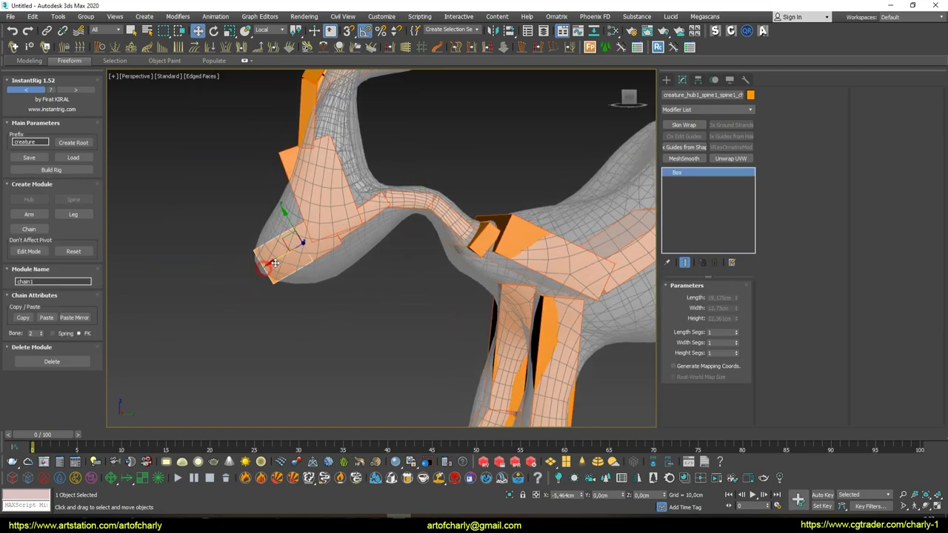
pyautogui.scroll(-3, 277, 260)
pyautogui.moveTo(277, 261)
pyautogui.keyDown('alt'); pyautogui.mouseDown(button='middle')
pyautogui.moveTo(311, 252)
pyautogui.moveTo(348, 282)
pyautogui.mouseUp(button='middle'); pyautogui.keyUp('alt')
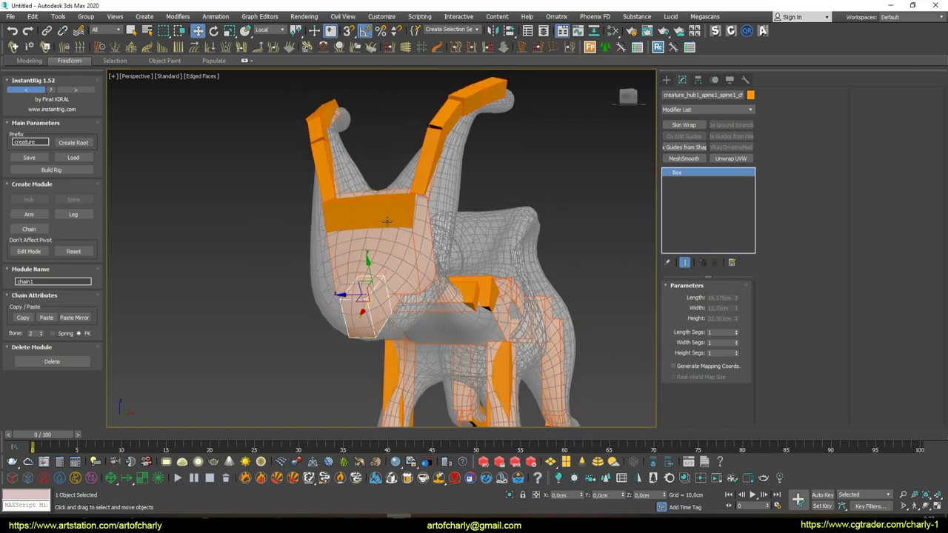
pyautogui.click(359, 237)
pyautogui.keyDown('alt'); pyautogui.moveTo(360, 237); pyautogui.dragTo(335, 235, button='middle'); pyautogui.keyUp('alt')
pyautogui.moveTo(362, 283); pyautogui.dragTo(383, 278)
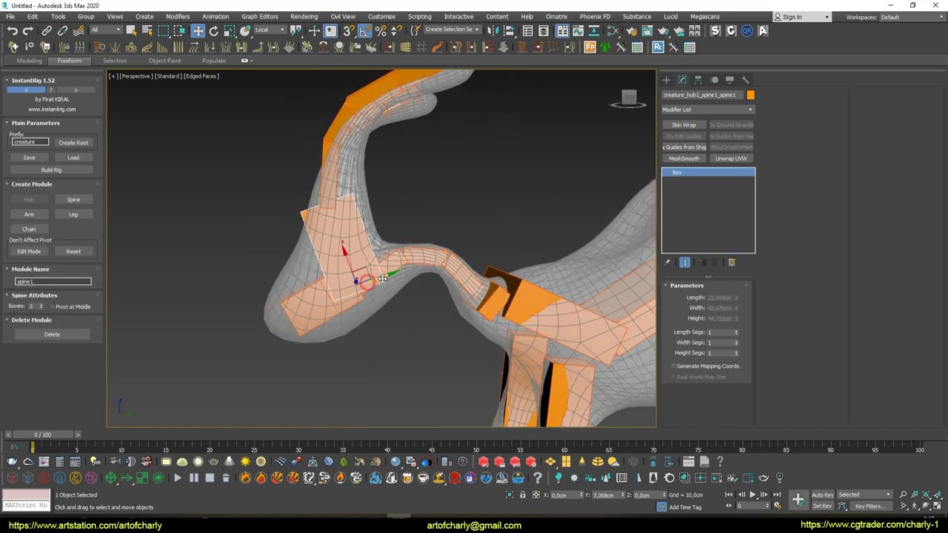
# Add chain1 at the head as a short chain marking the snout
pyautogui.click(329, 314)
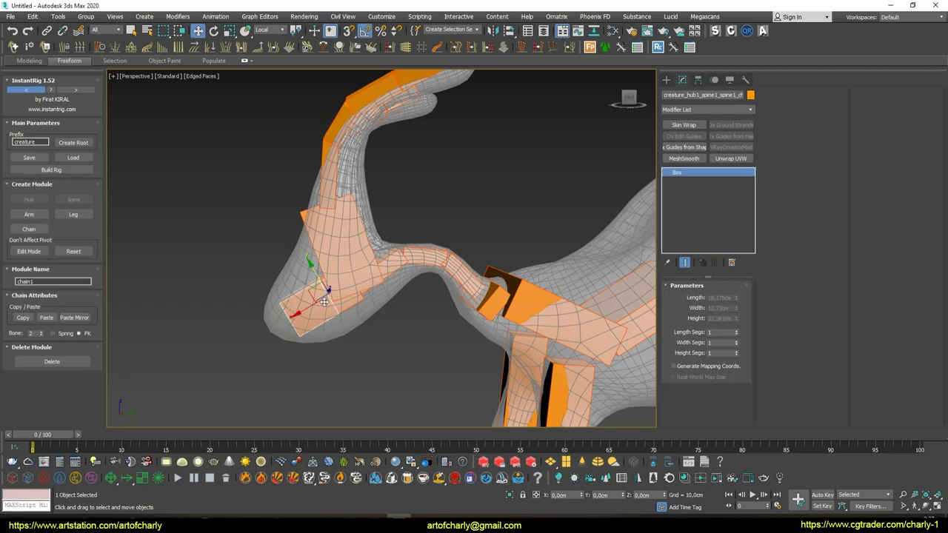
pyautogui.scroll(-5, 292, 317)
pyautogui.moveTo(293, 316)
pyautogui.keyDown('alt'); pyautogui.mouseDown(button='middle')
pyautogui.moveTo(319, 282)
pyautogui.moveTo(328, 239)
pyautogui.mouseUp(button='middle'); pyautogui.keyUp('alt')
pyautogui.scroll(5, 328, 240)
# Create a four-bone chain up the horn, base inside the horn, tip rotated 15°
pyautogui.click(314, 307)
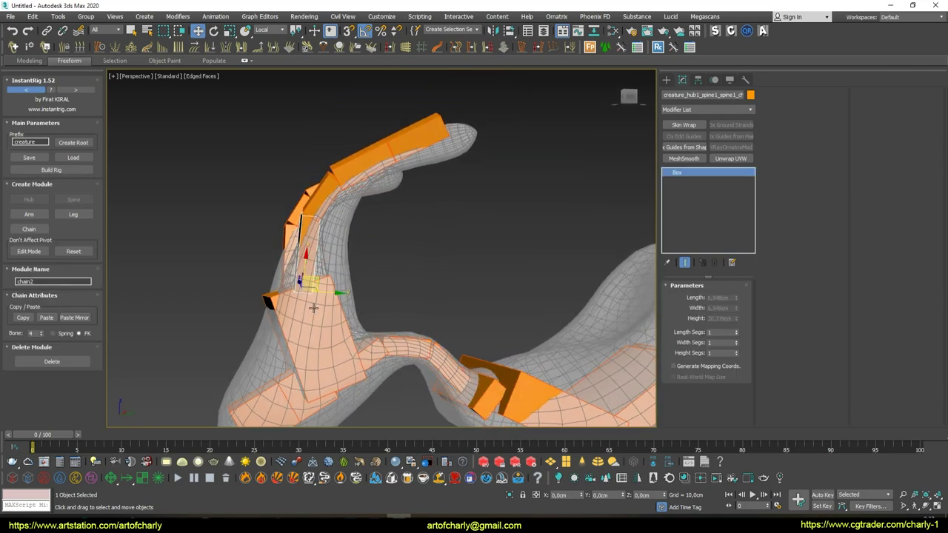
pyautogui.moveTo(334, 294); pyautogui.dragTo(353, 293)
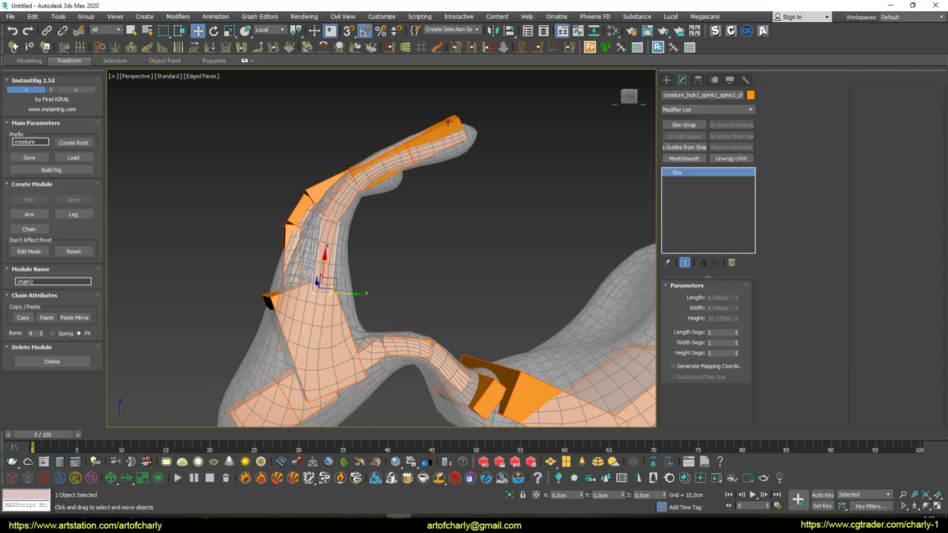
pyautogui.click(449, 120)
pyautogui.press('e')
pyautogui.moveTo(400, 121); pyautogui.dragTo(405, 123)
pyautogui.press('w')
# Mirror the horn chain onto the other horn with Paste Mirror
pyautogui.moveTo(391, 202)
pyautogui.keyDown('alt'); pyautogui.mouseDown(button='middle')
pyautogui.moveTo(411, 212)
pyautogui.moveTo(372, 192)
pyautogui.moveTo(2, 396)
pyautogui.mouseUp(button='middle'); pyautogui.keyUp('alt')
pyautogui.click(322, 228)
pyautogui.keyDown('alt'); pyautogui.moveTo(322, 200); pyautogui.dragTo(344, 225, button='middle'); pyautogui.keyUp('alt')
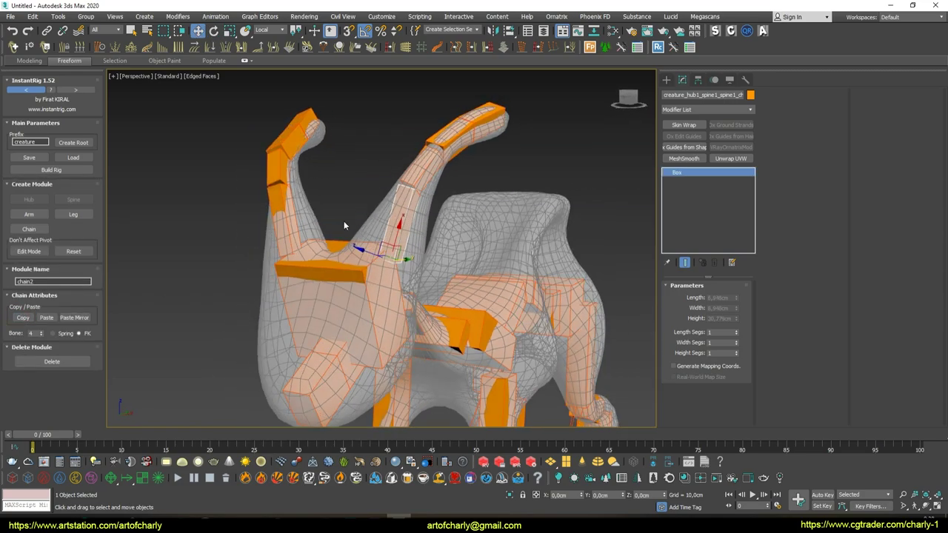
pyautogui.click(52, 361)
pyautogui.click(85, 318)
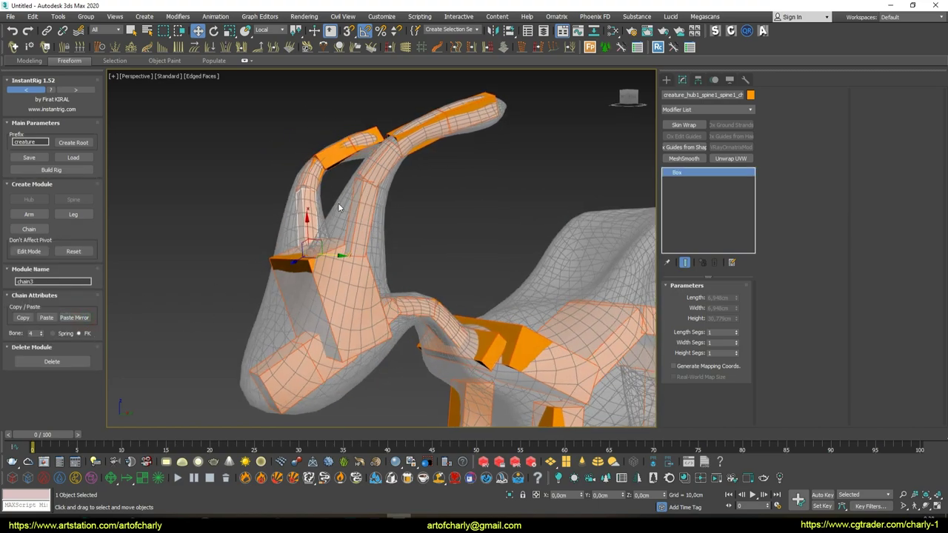
pyautogui.scroll(-5, 322, 200)
pyautogui.keyDown('alt'); pyautogui.moveTo(322, 200); pyautogui.dragTo(428, 206, button='middle'); pyautogui.keyUp('alt')
# Raise the middle spine control along the back and move the front control down and right
pyautogui.scroll(5, 413, 211)
pyautogui.click(404, 205)
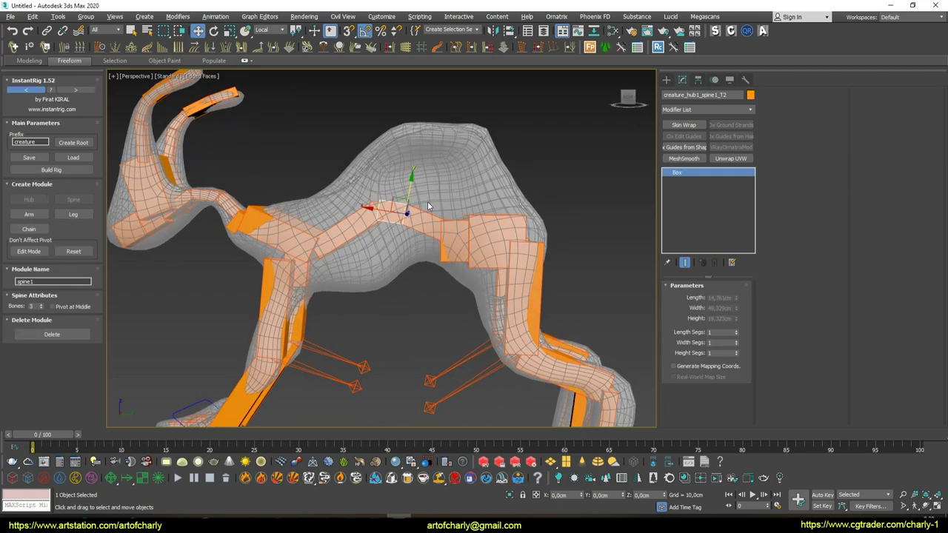
pyautogui.moveTo(411, 184); pyautogui.dragTo(409, 161)
pyautogui.click(439, 217)
pyautogui.moveTo(439, 217); pyautogui.dragTo(467, 226)
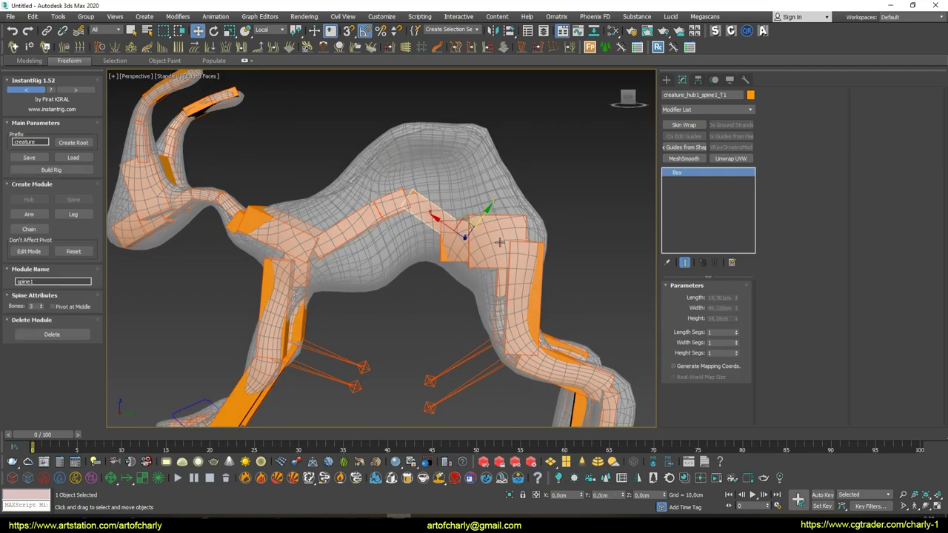
pyautogui.keyDown('alt'); pyautogui.moveTo(502, 242); pyautogui.dragTo(546, 186, button='middle'); pyautogui.keyUp('alt')
pyautogui.click(320, 258)
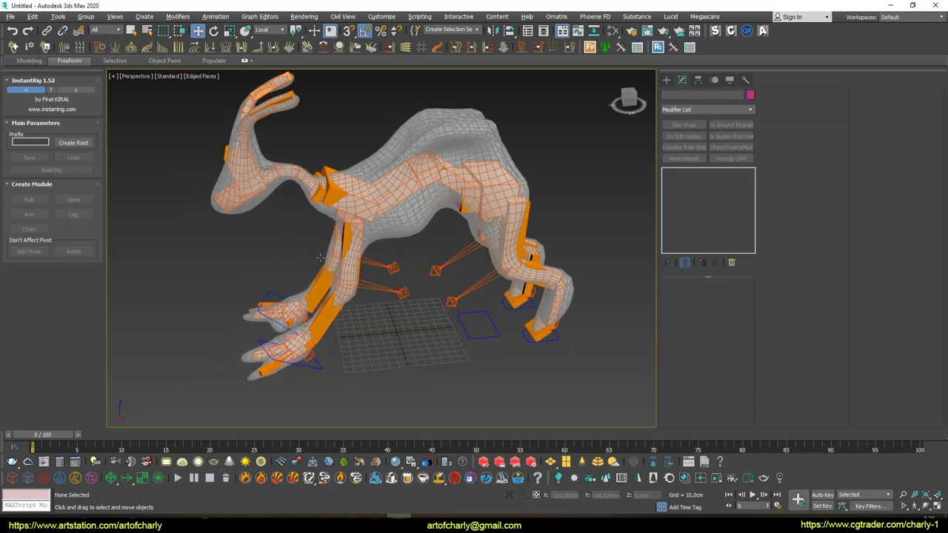
pyautogui.keyDown('alt'); pyautogui.moveTo(320, 257); pyautogui.dragTo(305, 216, button='middle'); pyautogui.keyUp('alt')
pyautogui.scroll(5, 304, 216)
# Scale the neck-base spine box and nudge it along Y to sit at the shoulders
pyautogui.click(400, 211)
pyautogui.press('r')
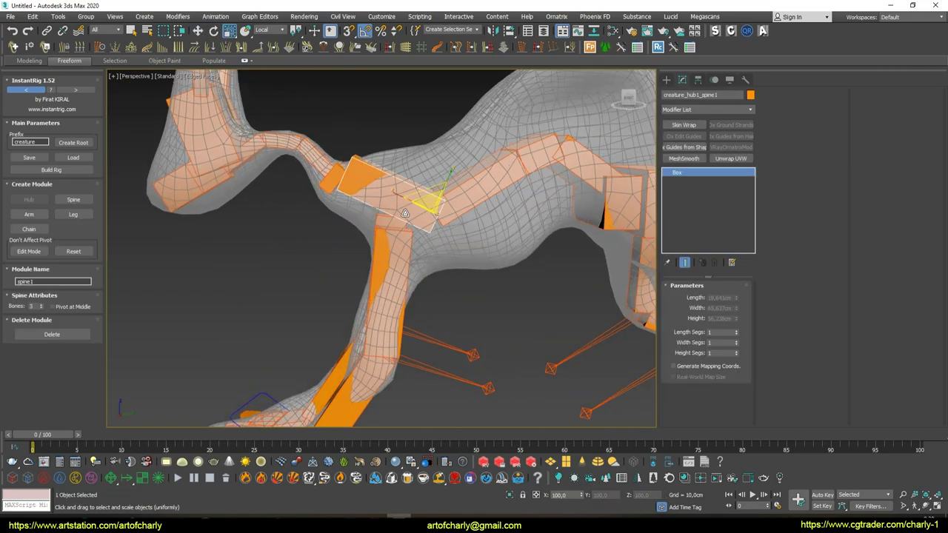
pyautogui.scroll(-5, 253, 266)
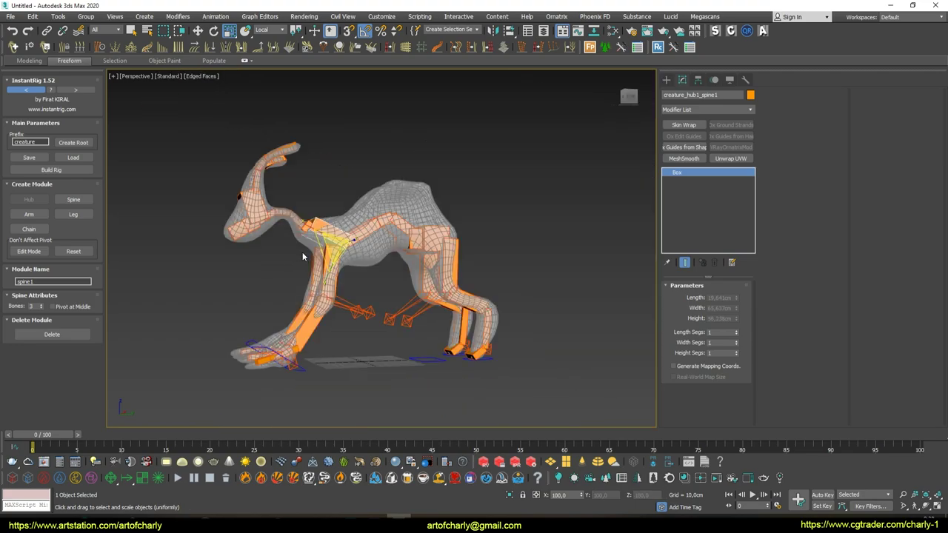
pyautogui.moveTo(302, 252); pyautogui.dragTo(314, 260, button='middle')
pyautogui.scroll(3, 335, 226)
pyautogui.press('w')
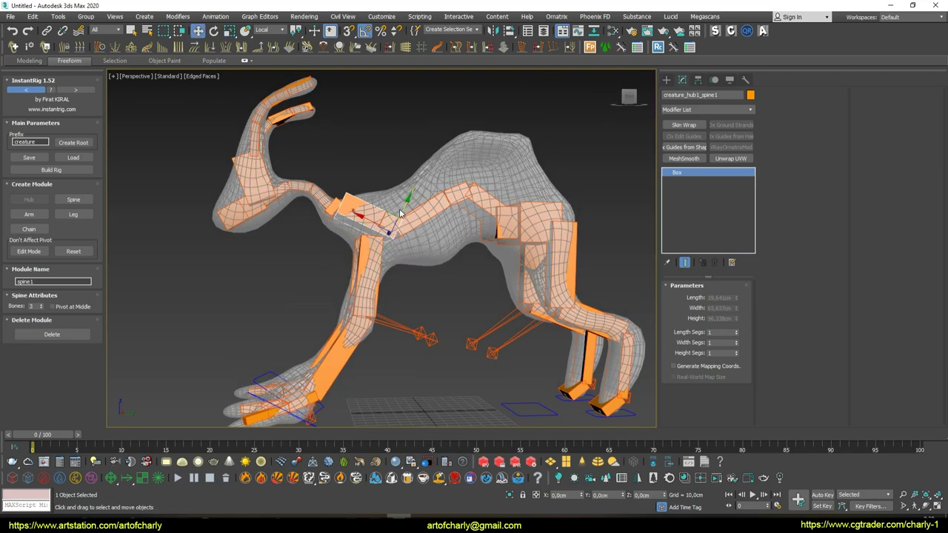
pyautogui.moveTo(407, 201); pyautogui.dragTo(406, 205)
pyautogui.keyDown('alt'); pyautogui.moveTo(398, 235); pyautogui.dragTo(435, 287, button='middle'); pyautogui.keyUp('alt')
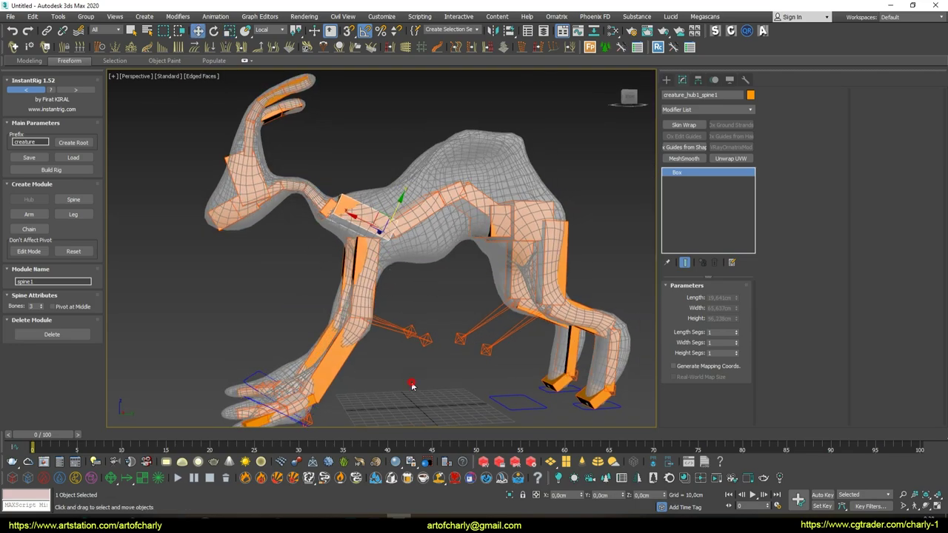
pyautogui.click(413, 386)
pyautogui.scroll(5, 434, 311)
pyautogui.scroll(4, 464, 235)
pyautogui.scroll(3, 402, 215)
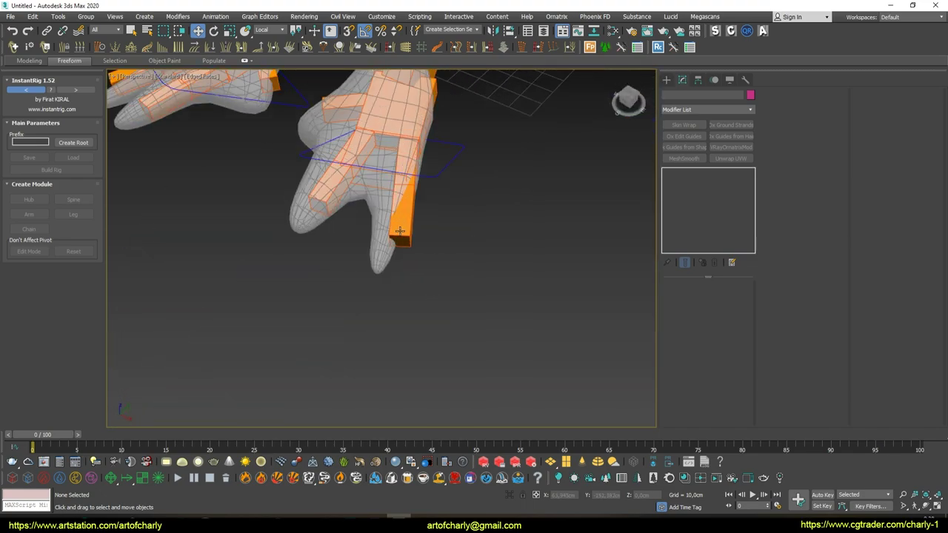
# Shorten the front foot's toe guide box to a height of about 17.6
pyautogui.click(400, 231)
pyautogui.keyDown('alt'); pyautogui.moveTo(400, 231); pyautogui.dragTo(337, 280, button='middle'); pyautogui.keyUp('alt')
pyautogui.click(383, 252)
pyautogui.click(404, 244)
pyautogui.press('r')
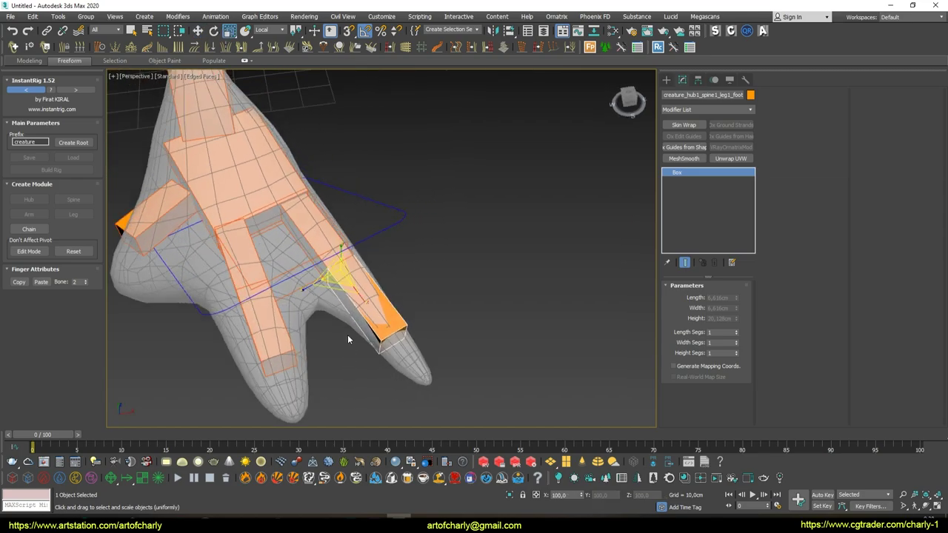
pyautogui.moveTo(337, 280)
pyautogui.mouseDown()
pyautogui.moveTo(306, 335)
pyautogui.moveTo(269, 339)
pyautogui.mouseUp()
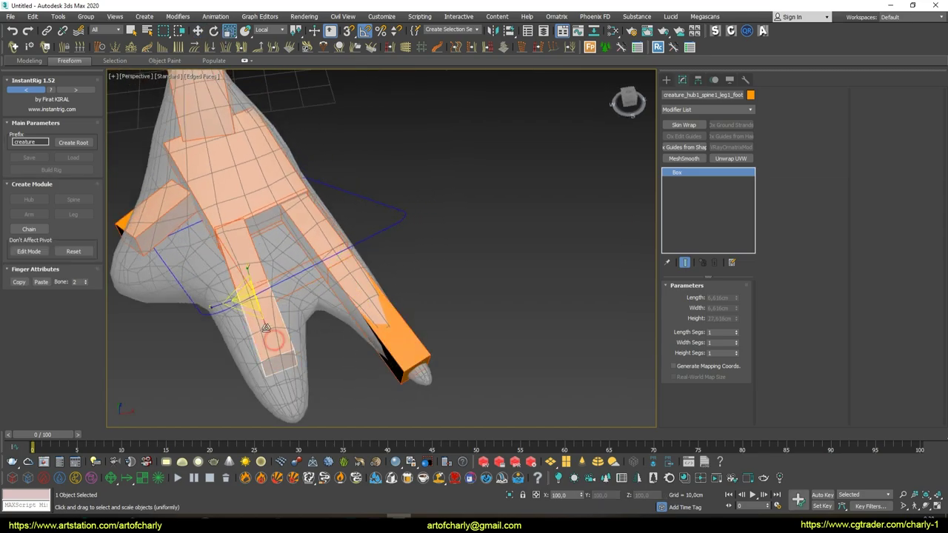
pyautogui.keyDown('alt'); pyautogui.moveTo(269, 339); pyautogui.dragTo(297, 282, button='middle'); pyautogui.keyUp('alt')
pyautogui.moveTo(315, 251); pyautogui.dragTo(297, 245)
pyautogui.moveTo(296, 245)
pyautogui.keyDown('alt'); pyautogui.mouseDown(button='middle')
pyautogui.moveTo(271, 237)
pyautogui.moveTo(352, 302)
pyautogui.moveTo(403, 298)
pyautogui.mouseUp(button='middle'); pyautogui.keyUp('alt')
pyautogui.press('w')
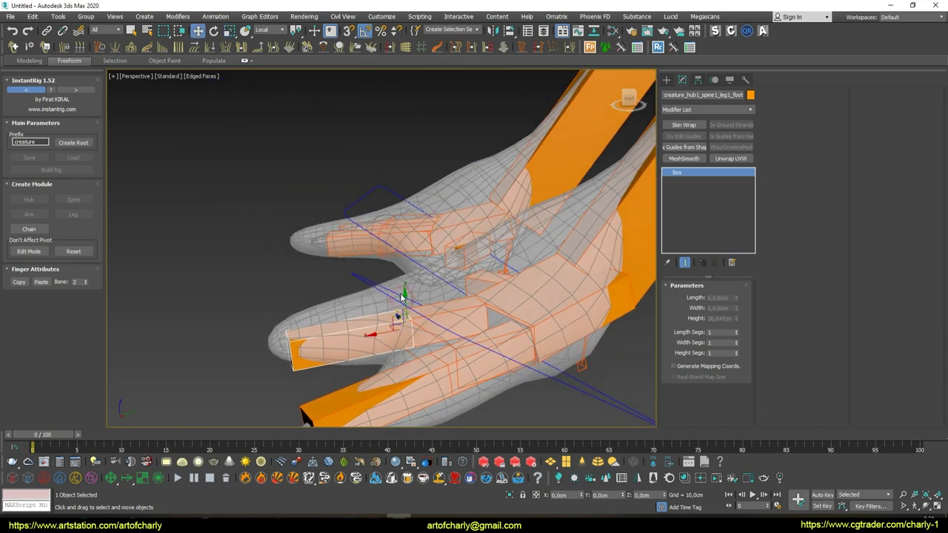
pyautogui.moveTo(477, 296); pyautogui.dragTo(445, 311)
pyautogui.moveTo(444, 311)
pyautogui.keyDown('alt'); pyautogui.mouseDown(button='middle')
pyautogui.moveTo(411, 343)
pyautogui.moveTo(384, 242)
pyautogui.moveTo(370, 328)
pyautogui.mouseUp(button='middle'); pyautogui.keyUp('alt')
# Lower the toe box in Z into the toe and widen its X scale to 103
pyautogui.press('e')
pyautogui.press('w')
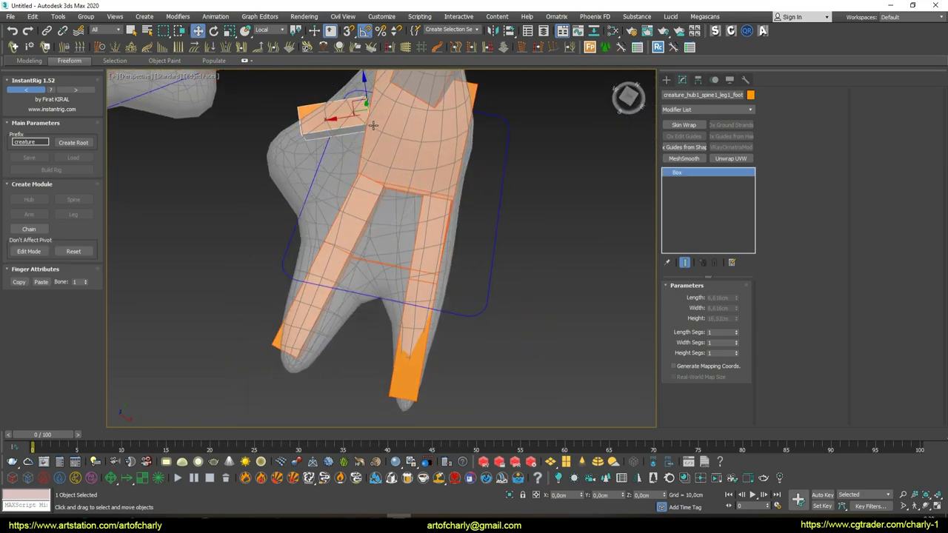
pyautogui.moveTo(362, 97)
pyautogui.mouseDown()
pyautogui.moveTo(364, 121)
pyautogui.moveTo(331, 154)
pyautogui.mouseUp()
pyautogui.press('r')
pyautogui.moveTo(394, 143); pyautogui.dragTo(400, 141)
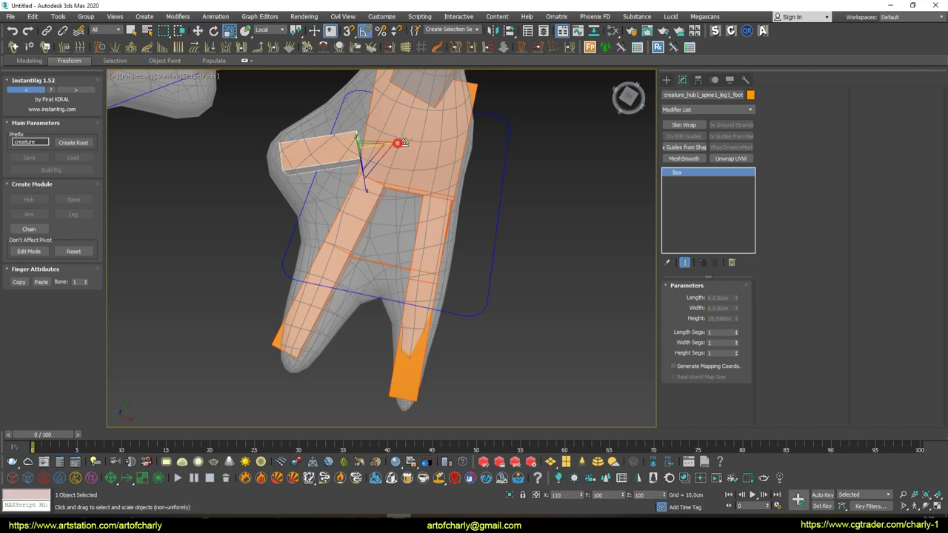
pyautogui.keyDown('alt'); pyautogui.moveTo(402, 142); pyautogui.dragTo(362, 222, button='middle'); pyautogui.keyUp('alt')
pyautogui.scroll(-5, 363, 222)
pyautogui.scroll(-3, 311, 259)
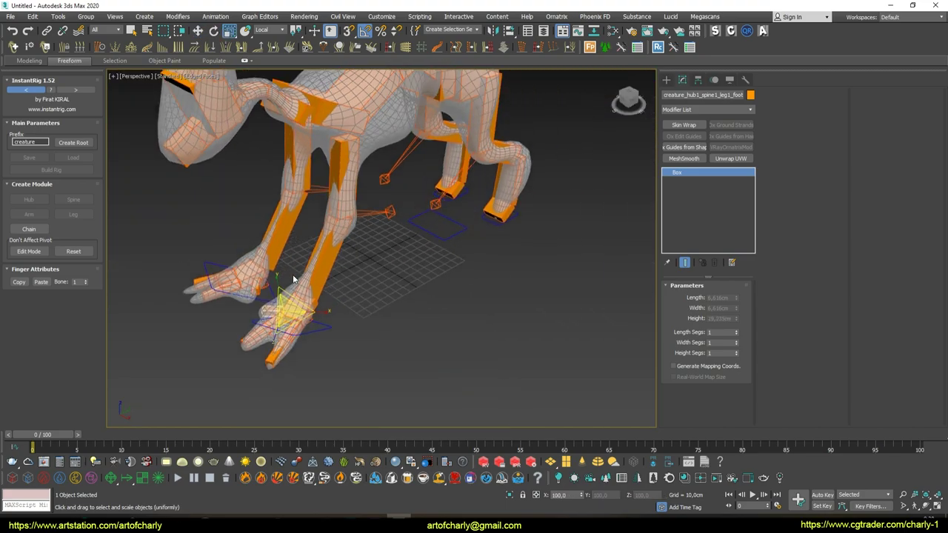
pyautogui.click(362, 169)
pyautogui.scroll(2, 337, 229)
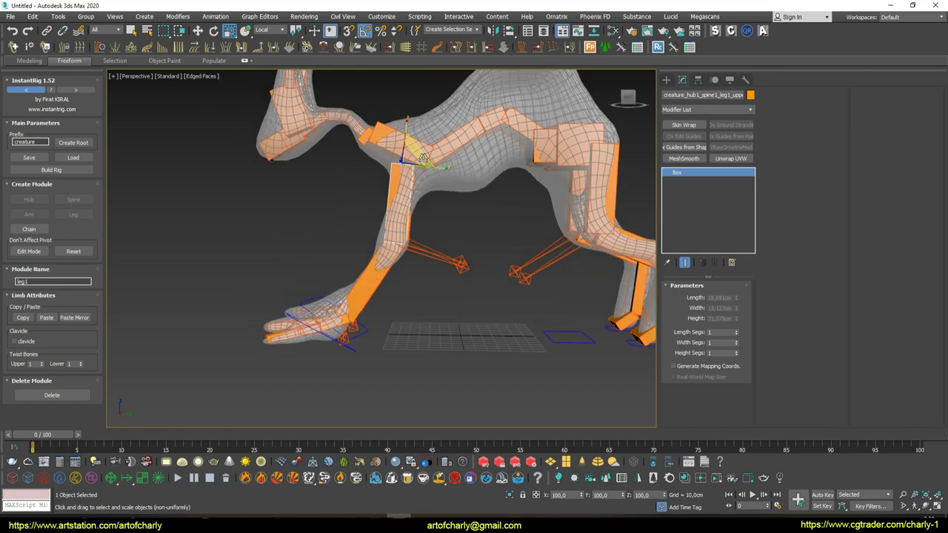
pyautogui.scroll(2, 335, 211)
pyautogui.keyDown('alt'); pyautogui.moveTo(335, 211); pyautogui.dragTo(34, 331, button='middle'); pyautogui.keyUp('alt')
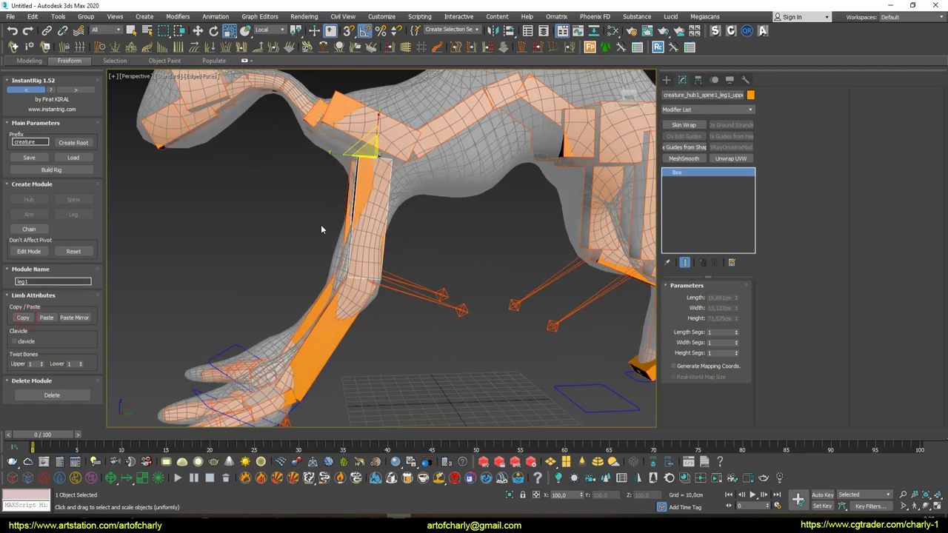
pyautogui.click(348, 208)
pyautogui.moveTo(348, 208)
pyautogui.keyDown('alt'); pyautogui.mouseDown(button='middle')
pyautogui.moveTo(249, 277)
pyautogui.moveTo(299, 303)
pyautogui.mouseUp(button='middle'); pyautogui.keyUp('alt')
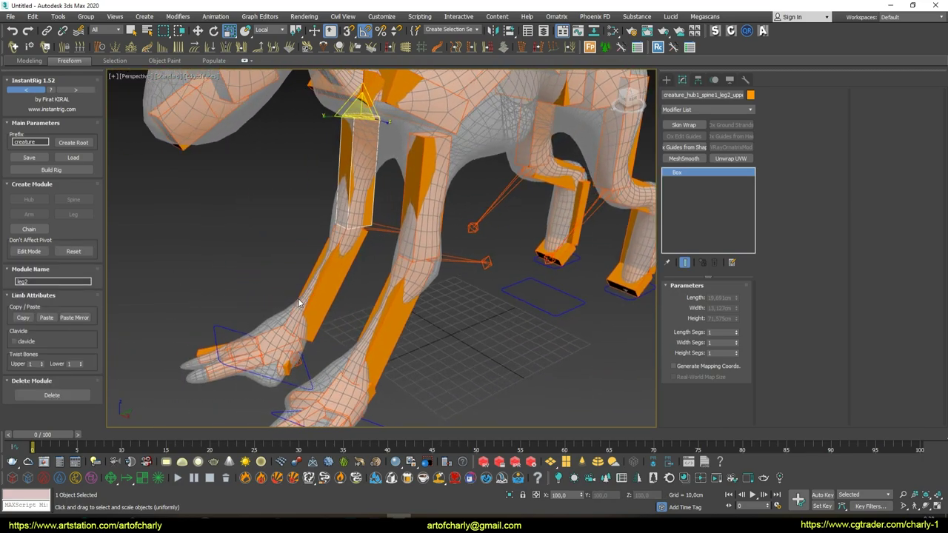
pyautogui.scroll(-4, 221, 317)
pyautogui.keyDown('alt'); pyautogui.moveTo(221, 317); pyautogui.dragTo(333, 303, button='middle'); pyautogui.keyUp('alt')
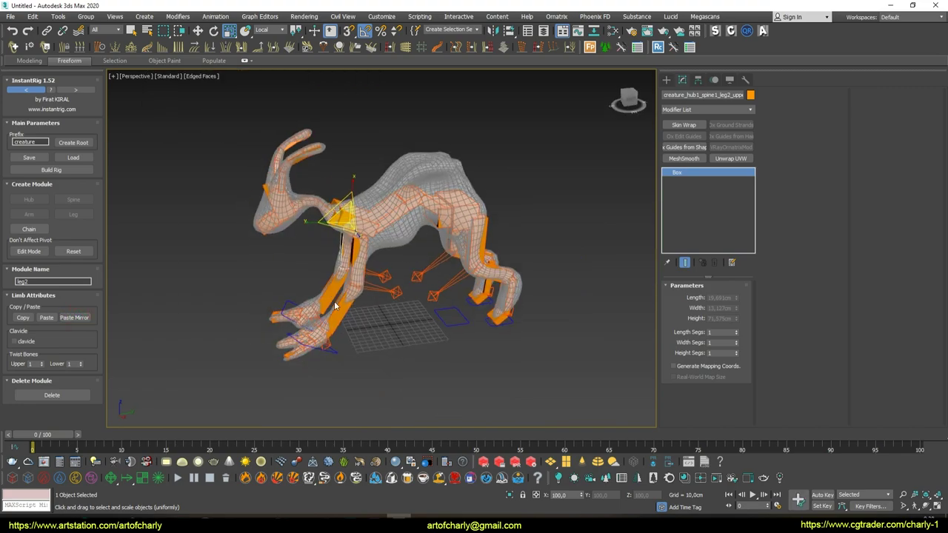
pyautogui.click(412, 308)
pyautogui.scroll(3, 455, 311)
pyautogui.moveTo(371, 271)
pyautogui.keyDown('alt'); pyautogui.mouseDown(button='middle')
pyautogui.moveTo(370, 224)
pyautogui.moveTo(385, 279)
pyautogui.moveTo(377, 262)
pyautogui.moveTo(420, 264)
pyautogui.mouseUp(button='middle'); pyautogui.keyUp('alt')
pyautogui.scroll(2, 421, 264)
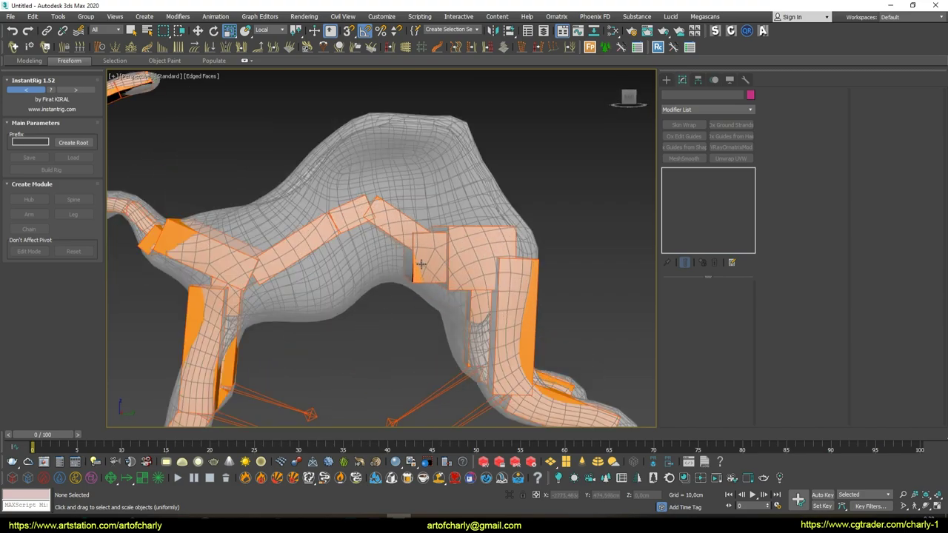
# Add chain1 on the first spine segment and rotate its box upright
pyautogui.click(464, 229)
pyautogui.moveTo(411, 220)
pyautogui.keyDown('alt'); pyautogui.mouseDown(button='middle')
pyautogui.moveTo(497, 227)
pyautogui.moveTo(461, 247)
pyautogui.moveTo(428, 214)
pyautogui.mouseUp(button='middle'); pyautogui.keyUp('alt')
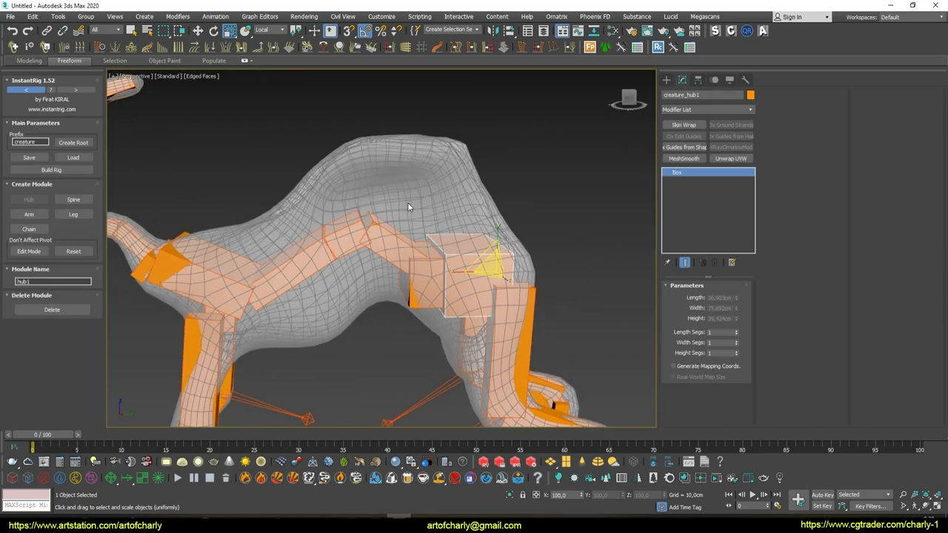
pyautogui.click(392, 247)
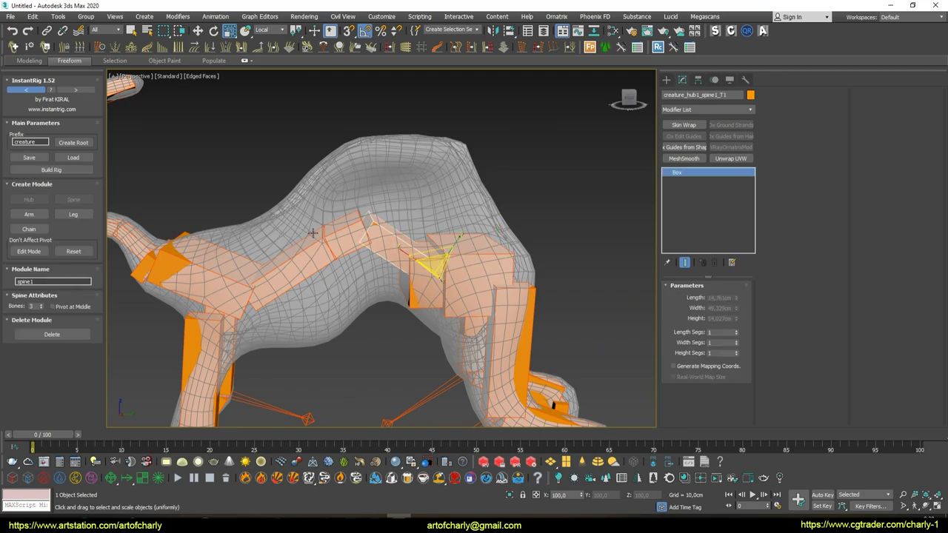
pyautogui.click(29, 230)
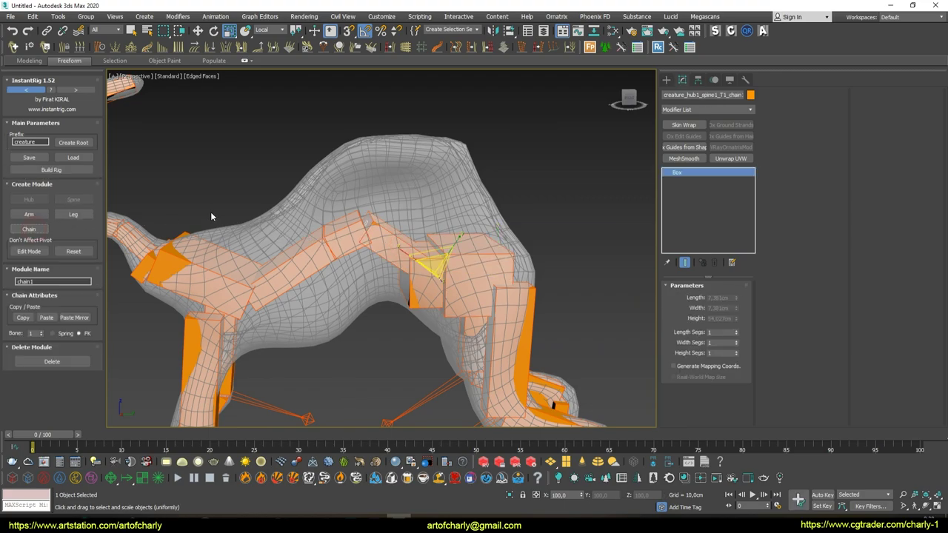
pyautogui.press('e')
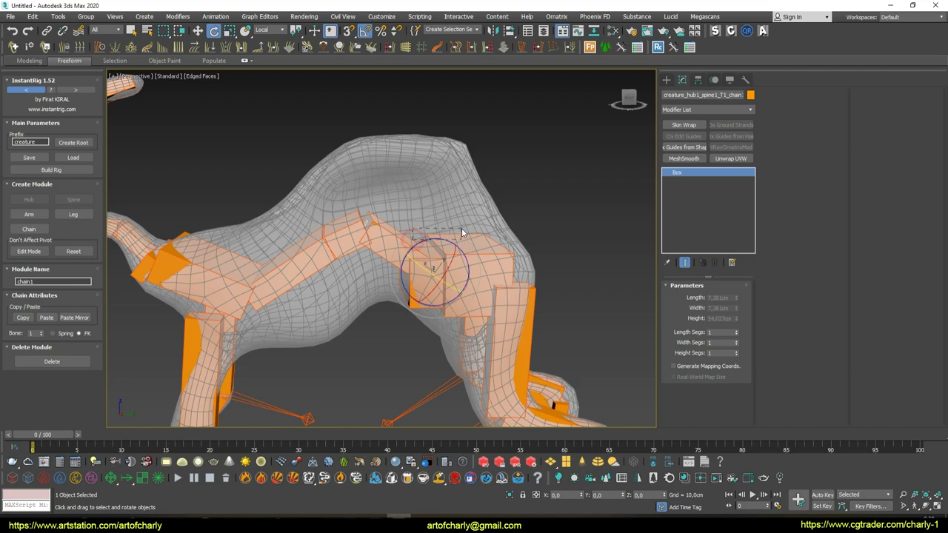
pyautogui.moveTo(416, 244); pyautogui.dragTo(436, 252)
pyautogui.press('w')
# Tilt the chain box further upright and stretch it taller to about 8.7×8.7×63 cm
pyautogui.keyDown('alt'); pyautogui.moveTo(431, 221); pyautogui.dragTo(502, 268, button='middle'); pyautogui.keyUp('alt')
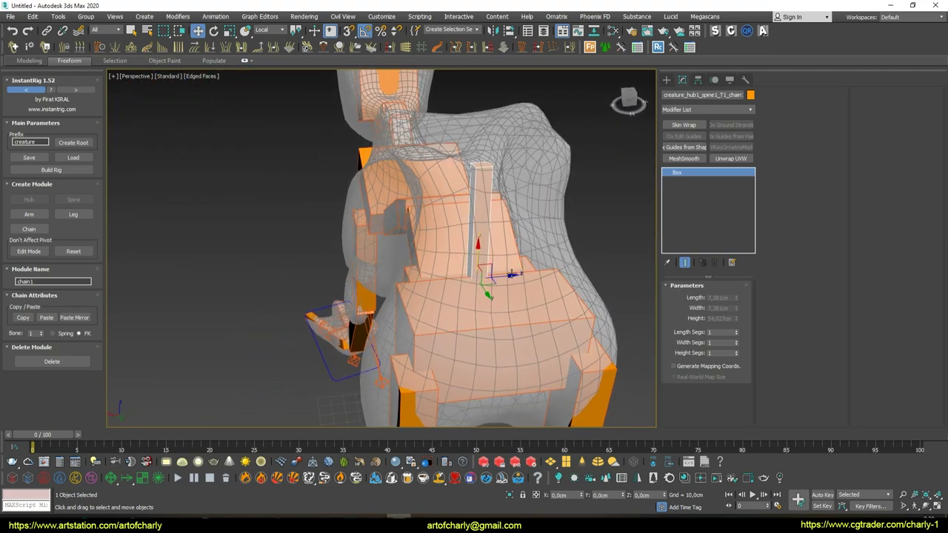
pyautogui.keyDown('alt'); pyautogui.moveTo(512, 275); pyautogui.dragTo(483, 237, button='middle'); pyautogui.keyUp('alt')
pyautogui.press('e')
pyautogui.moveTo(468, 233); pyautogui.dragTo(454, 255)
pyautogui.moveTo(454, 256)
pyautogui.keyDown('alt'); pyautogui.mouseDown(button='middle')
pyautogui.moveTo(469, 264)
pyautogui.moveTo(439, 264)
pyautogui.mouseUp(button='middle'); pyautogui.keyUp('alt')
pyautogui.press('r')
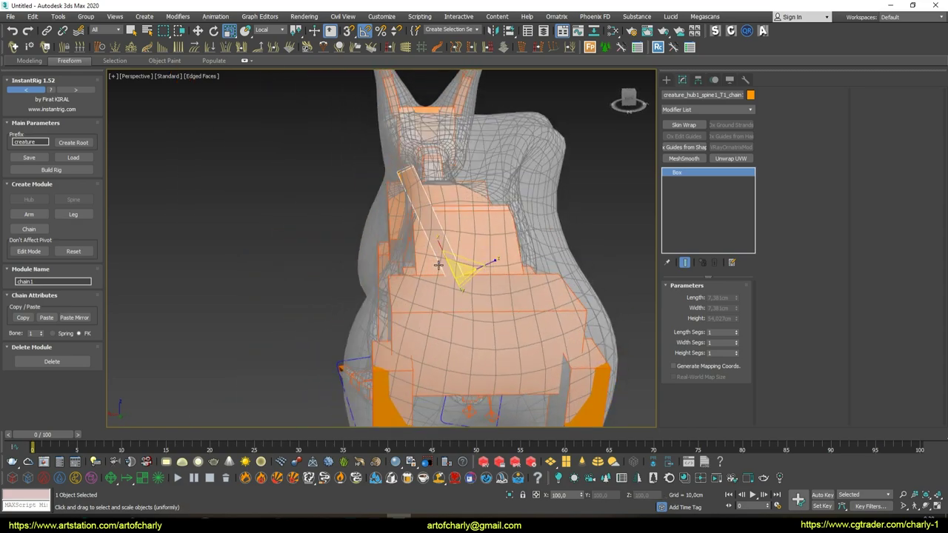
pyautogui.press('e')
pyautogui.moveTo(453, 245); pyautogui.dragTo(437, 231)
pyautogui.press('r')
pyautogui.moveTo(437, 231)
pyautogui.keyDown('alt'); pyautogui.mouseDown(button='middle')
pyautogui.moveTo(353, 229)
pyautogui.moveTo(365, 240)
pyautogui.moveTo(398, 225)
pyautogui.mouseUp(button='middle'); pyautogui.keyUp('alt')
pyautogui.press('w')
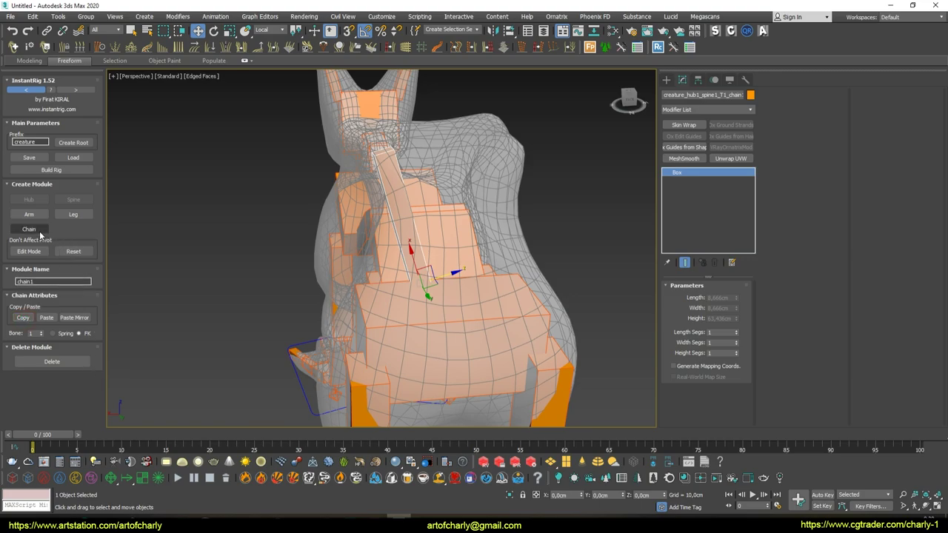
# Add a second chain on spine T1 as a Paste Mirror copy of the first chain
pyautogui.click(379, 245)
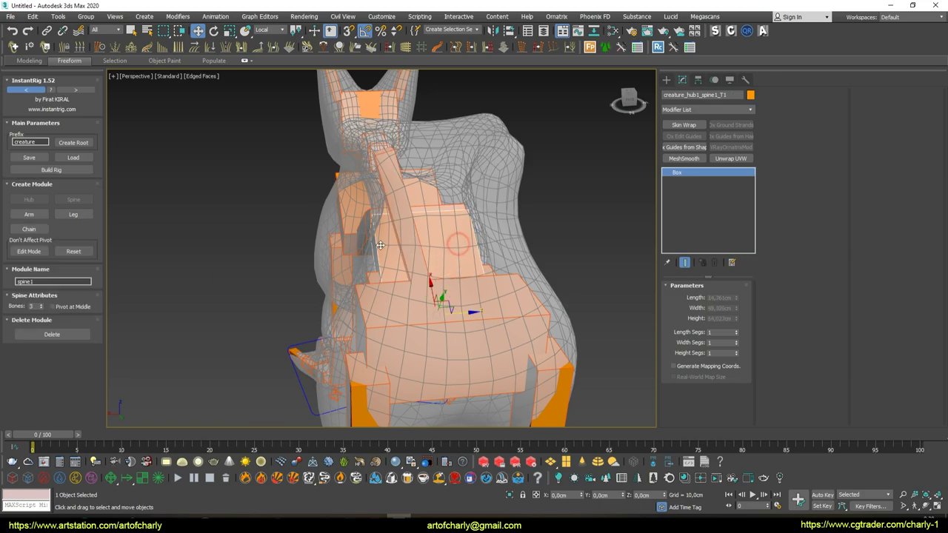
pyautogui.click(31, 229)
pyautogui.click(81, 319)
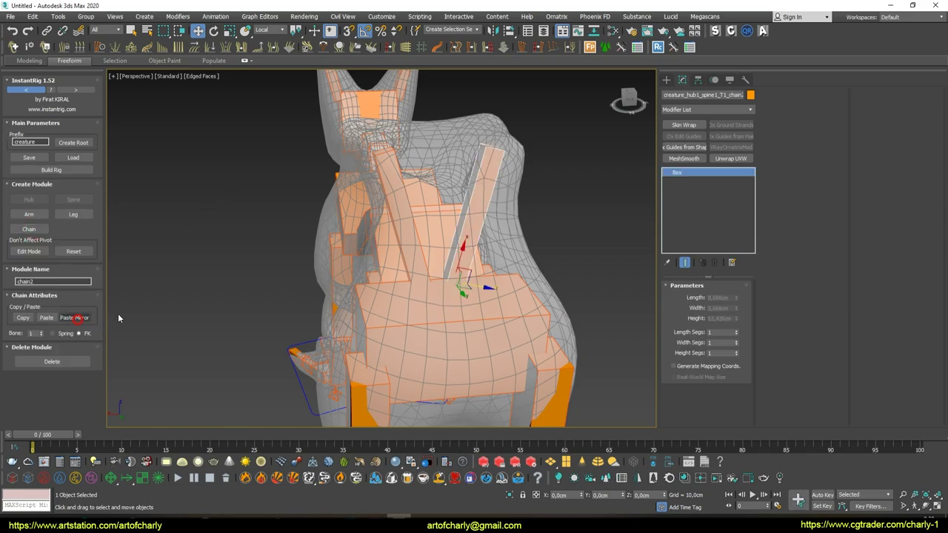
pyautogui.keyDown('alt'); pyautogui.moveTo(384, 217); pyautogui.dragTo(379, 214, button='middle'); pyautogui.keyUp('alt')
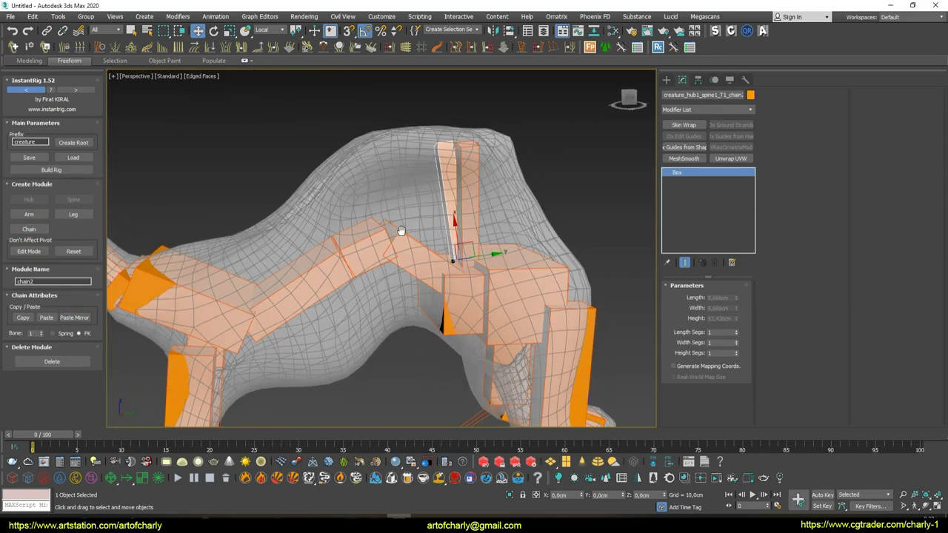
# Add a chain guide on spine T2 and rotate it 100° upright
pyautogui.click(374, 235)
pyautogui.click(366, 227)
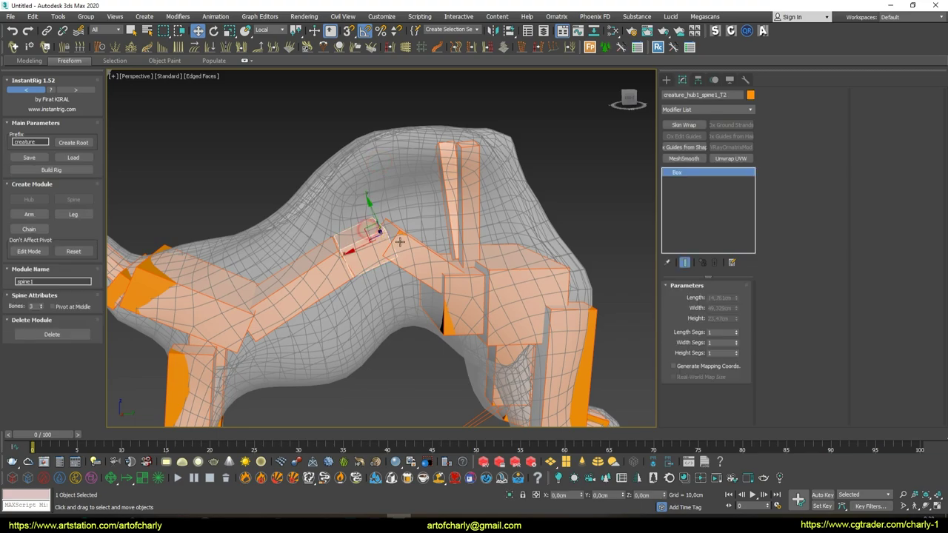
pyautogui.keyDown('alt'); pyautogui.moveTo(365, 227); pyautogui.dragTo(46, 278, button='middle'); pyautogui.keyUp('alt')
pyautogui.click(29, 229)
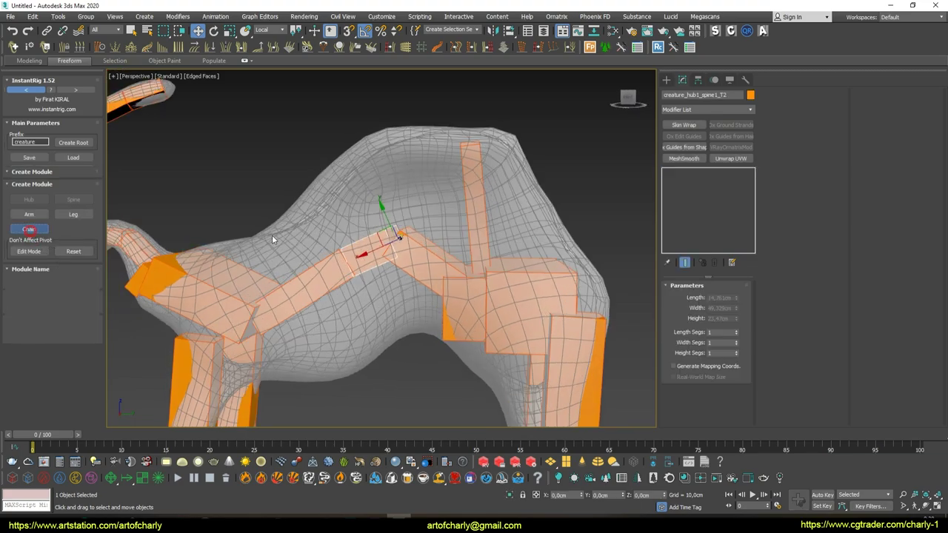
pyautogui.keyDown('alt'); pyautogui.moveTo(212, 233); pyautogui.dragTo(386, 233, button='middle'); pyautogui.keyUp('alt')
pyautogui.moveTo(360, 218)
pyautogui.mouseDown()
pyautogui.moveTo(415, 202)
pyautogui.moveTo(426, 209)
pyautogui.mouseUp()
# Tilt the T2 chain bone 30° and scale it to about 6.7×6.7×52.8 cm
pyautogui.press('r')
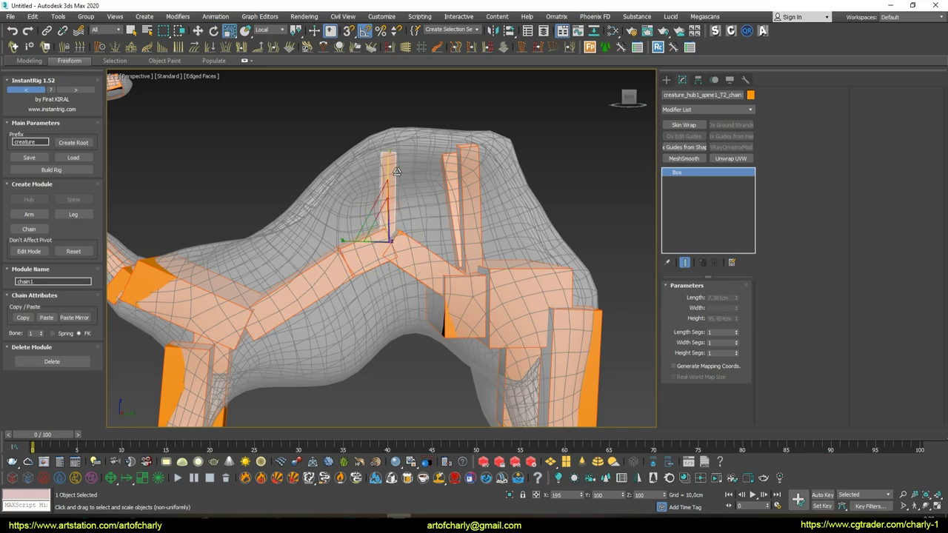
pyautogui.keyDown('alt'); pyautogui.moveTo(397, 171); pyautogui.dragTo(431, 210, button='middle'); pyautogui.keyUp('alt')
pyautogui.press('w')
pyautogui.press('e')
pyautogui.moveTo(352, 226); pyautogui.dragTo(360, 225)
pyautogui.press('r')
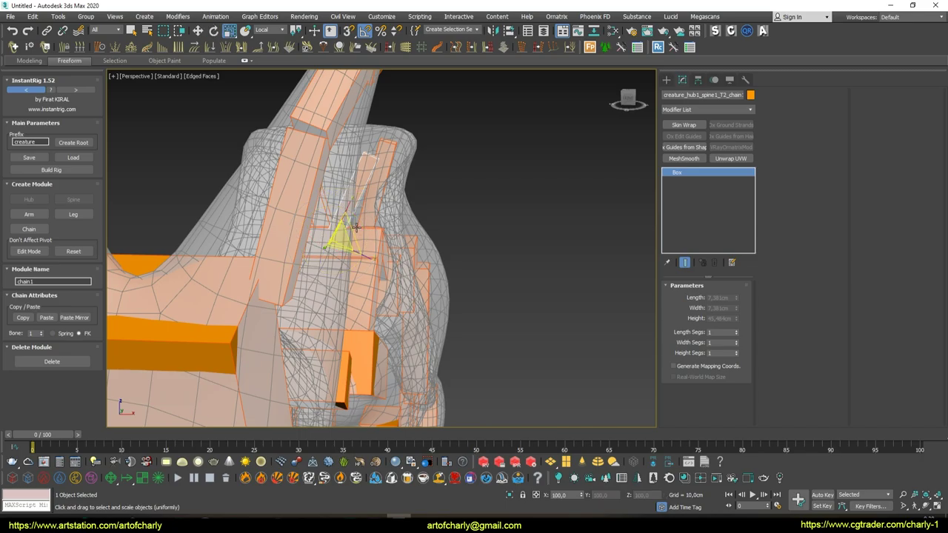
pyautogui.keyDown('alt'); pyautogui.moveTo(356, 191); pyautogui.dragTo(449, 215, button='middle'); pyautogui.keyUp('alt')
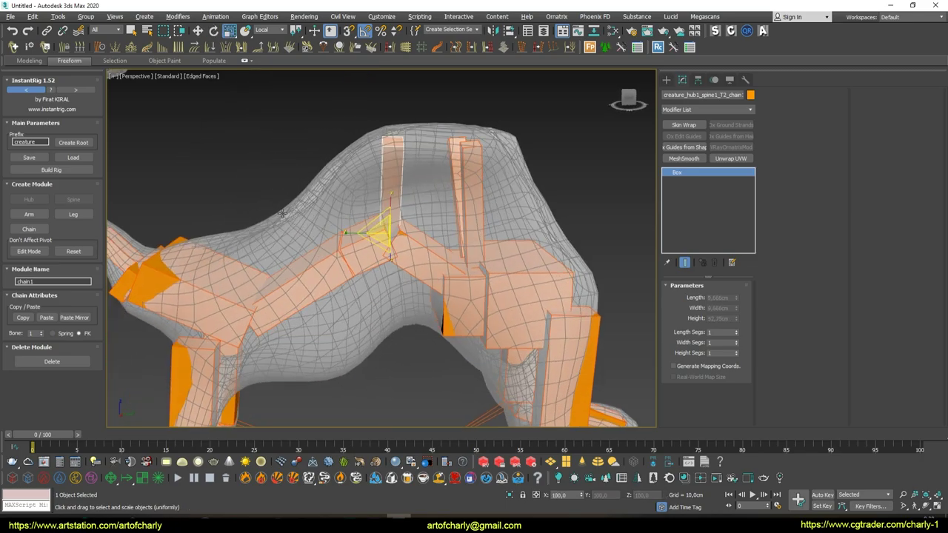
pyautogui.press('w')
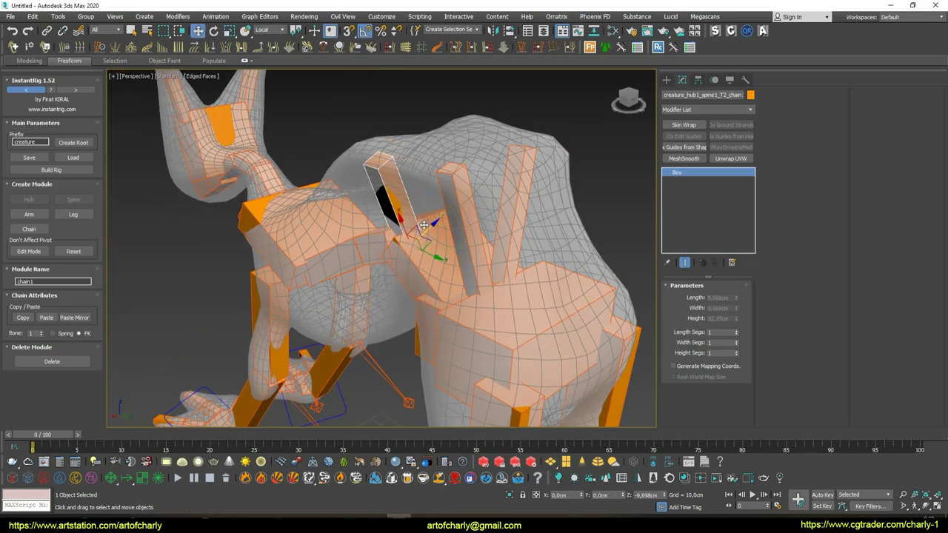
pyautogui.keyDown('alt'); pyautogui.moveTo(449, 215); pyautogui.dragTo(380, 245, button='middle'); pyautogui.keyUp('alt')
pyautogui.click(365, 240)
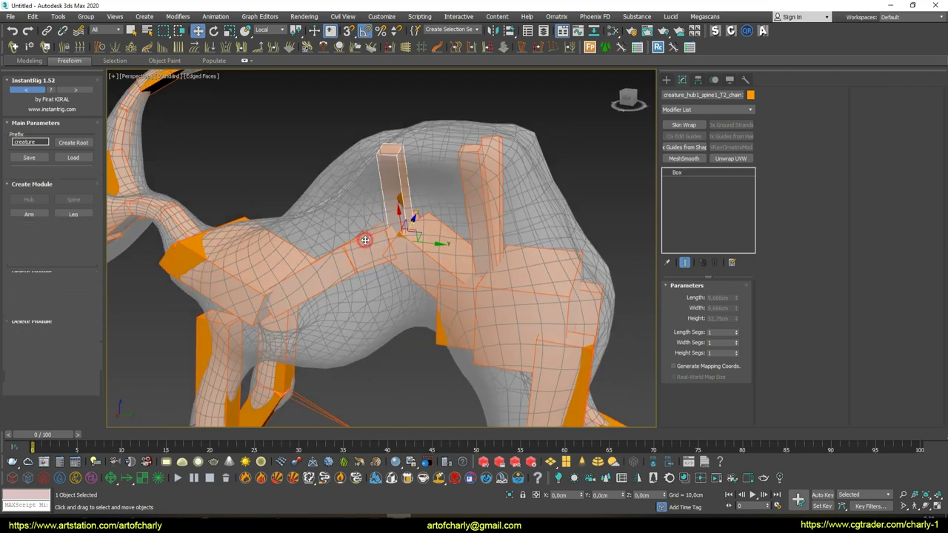
# Add chain2 to spine T2 as a mirrored copy of the 6.7×6.7×52.75 cm first chain
pyautogui.click(382, 200)
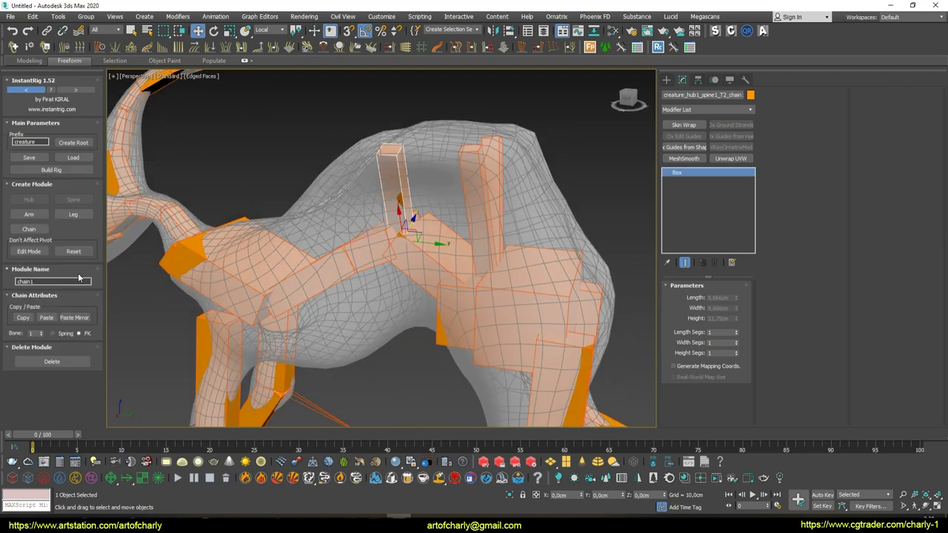
pyautogui.click(373, 231)
pyautogui.click(29, 230)
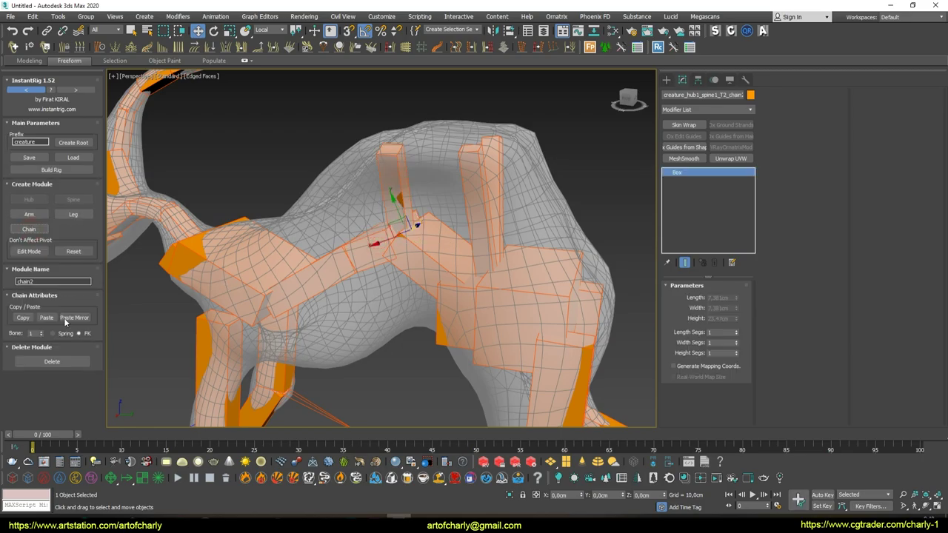
pyautogui.click(76, 318)
pyautogui.moveTo(503, 218)
pyautogui.keyDown('alt'); pyautogui.mouseDown(button='middle')
pyautogui.moveTo(418, 211)
pyautogui.moveTo(374, 262)
pyautogui.moveTo(388, 244)
pyautogui.mouseUp(button='middle'); pyautogui.keyUp('alt')
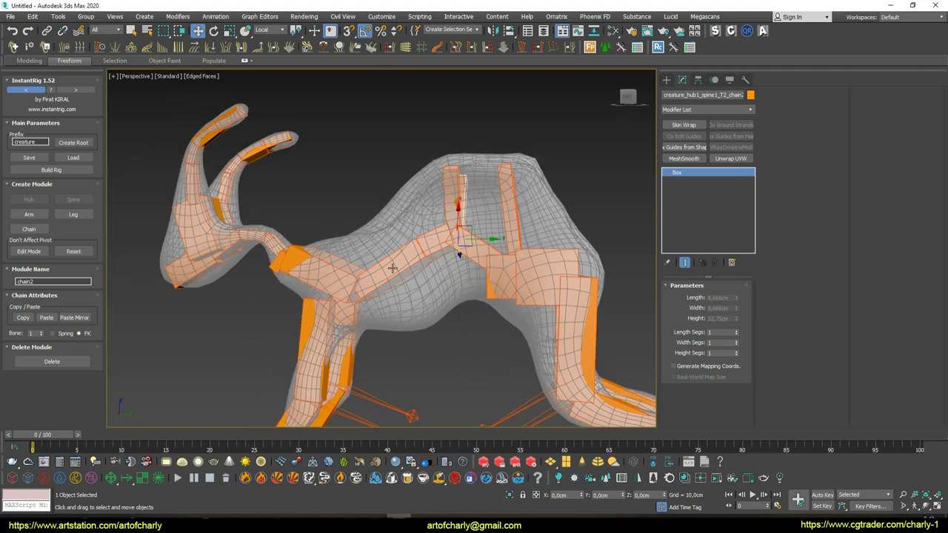
pyautogui.keyDown('alt'); pyautogui.moveTo(383, 245); pyautogui.dragTo(446, 237, button='middle'); pyautogui.keyUp('alt')
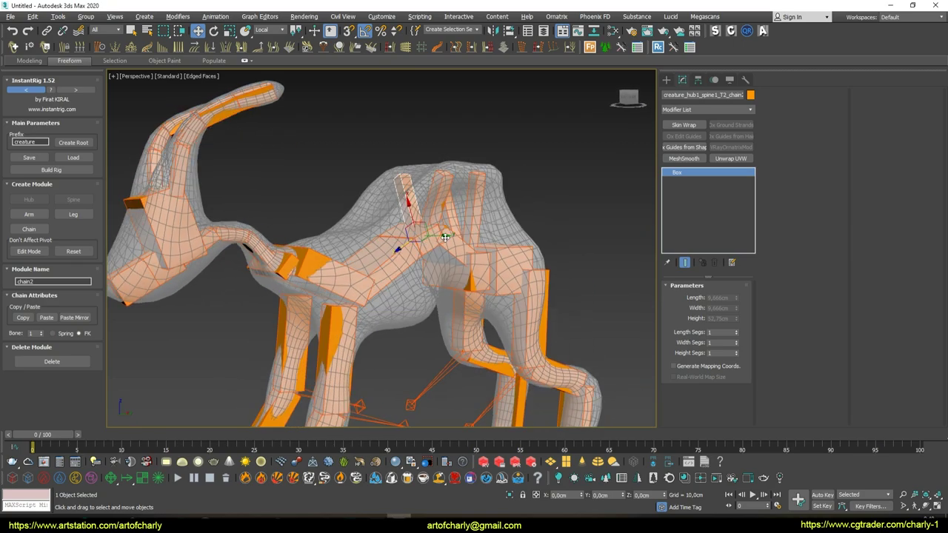
pyautogui.moveTo(412, 264)
pyautogui.keyDown('alt'); pyautogui.mouseDown(button='middle')
pyautogui.moveTo(424, 248)
pyautogui.moveTo(404, 246)
pyautogui.moveTo(417, 251)
pyautogui.moveTo(406, 245)
pyautogui.moveTo(437, 212)
pyautogui.moveTo(474, 256)
pyautogui.moveTo(435, 220)
pyautogui.moveTo(430, 301)
pyautogui.mouseUp(button='middle'); pyautogui.keyUp('alt')
pyautogui.scroll(-3, 404, 246)
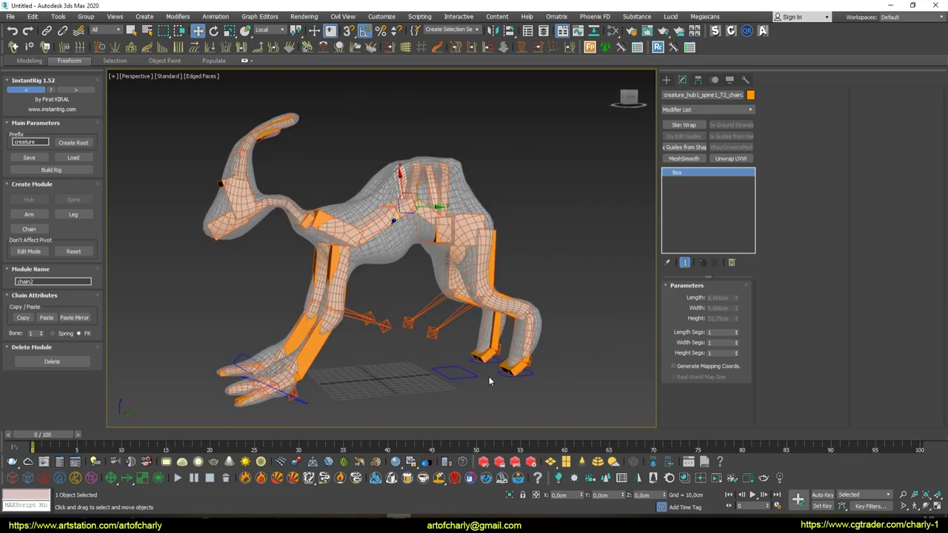
pyautogui.moveTo(489, 377); pyautogui.dragTo(463, 346, button='middle')
# Build the creature rig from the guides with the creature_root rectangle selected
pyautogui.click(446, 357)
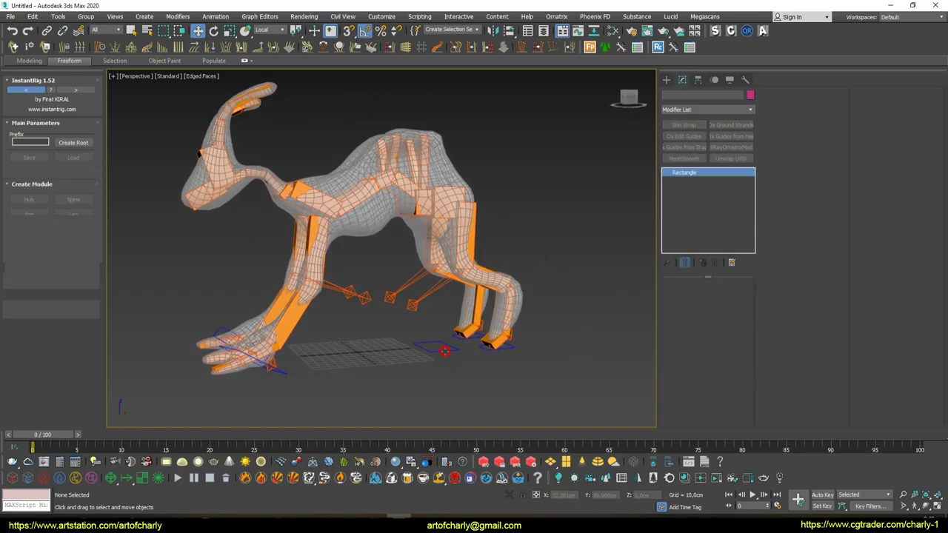
pyautogui.click(487, 370)
pyautogui.click(434, 351)
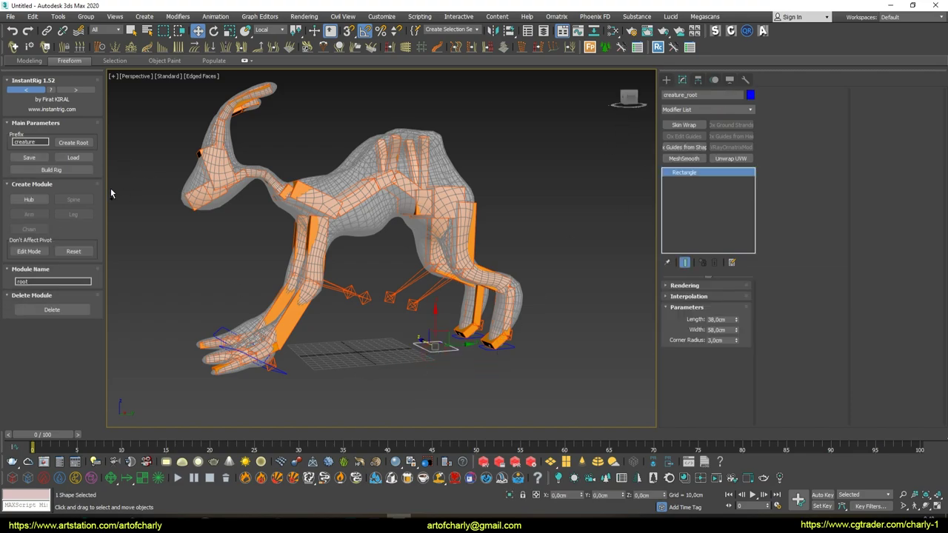
pyautogui.click(63, 173)
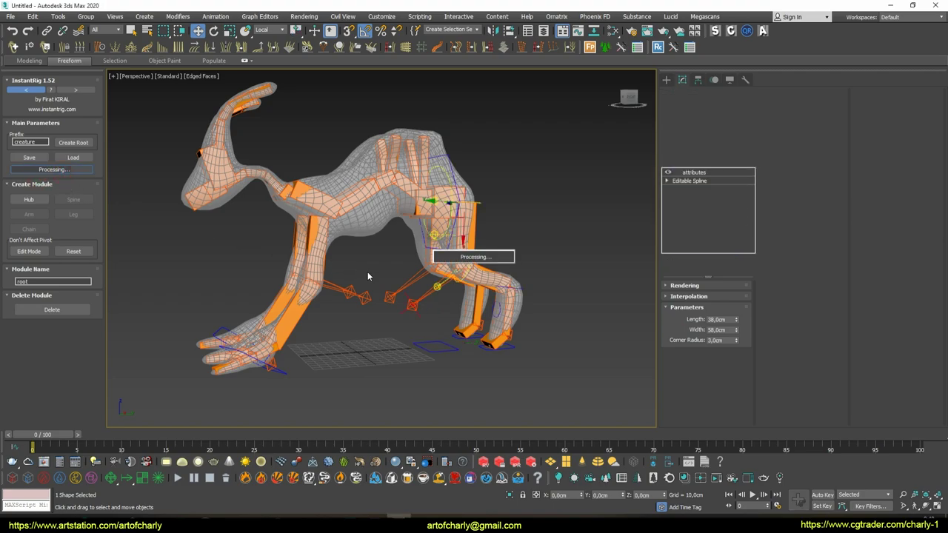
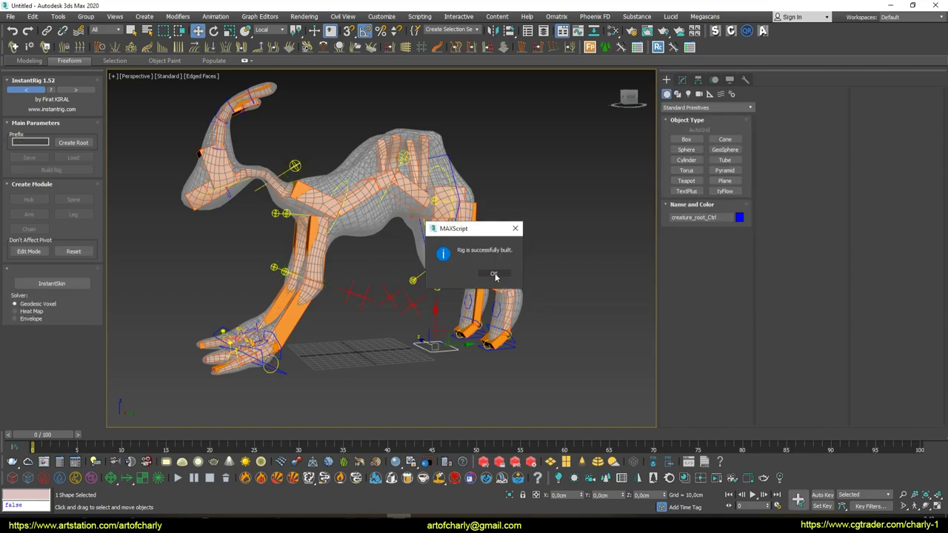
# Dismiss the rig-built message and test-drag the foot and front hand controls, cancelling the hand move
pyautogui.click(493, 271)
pyautogui.moveTo(301, 303)
pyautogui.keyDown('alt'); pyautogui.mouseDown(button='middle')
pyautogui.moveTo(404, 372)
pyautogui.moveTo(342, 315)
pyautogui.mouseUp(button='middle'); pyautogui.keyUp('alt')
pyautogui.click(405, 372)
pyautogui.scroll(5, 405, 330)
pyautogui.scroll(-2, 438, 296)
pyautogui.scroll(-1, 530, 359)
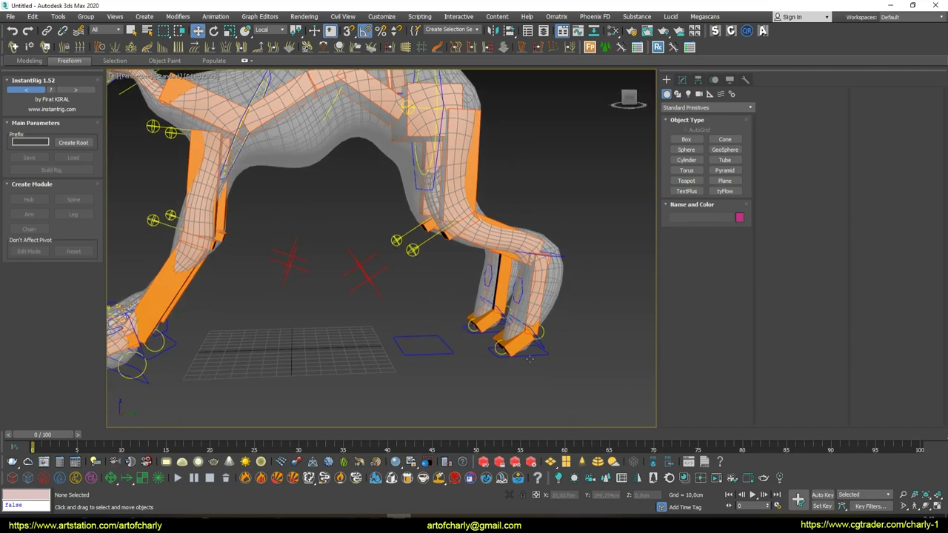
pyautogui.scroll(-2, 539, 353)
pyautogui.scroll(-1, 489, 353)
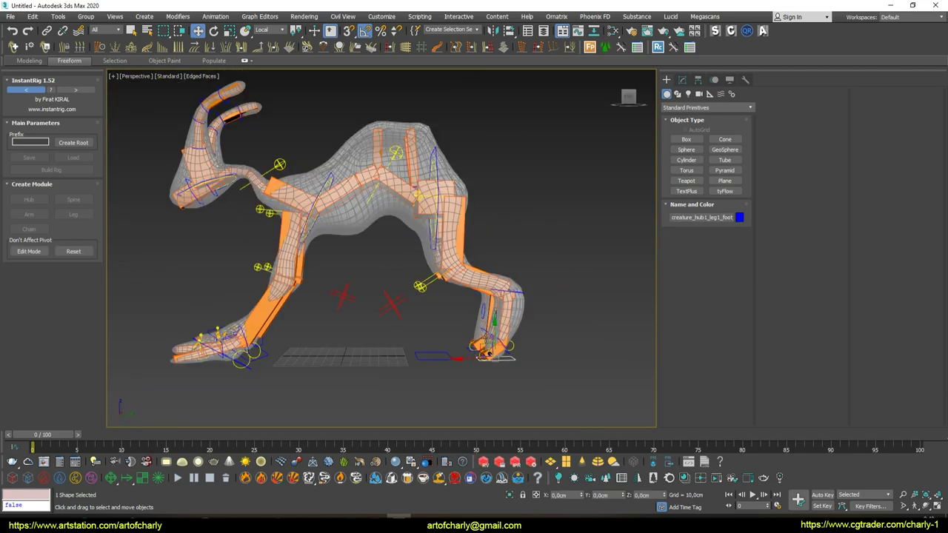
pyautogui.moveTo(504, 331); pyautogui.dragTo(490, 340)
pyautogui.moveTo(325, 342); pyautogui.dragTo(333, 364, button='middle')
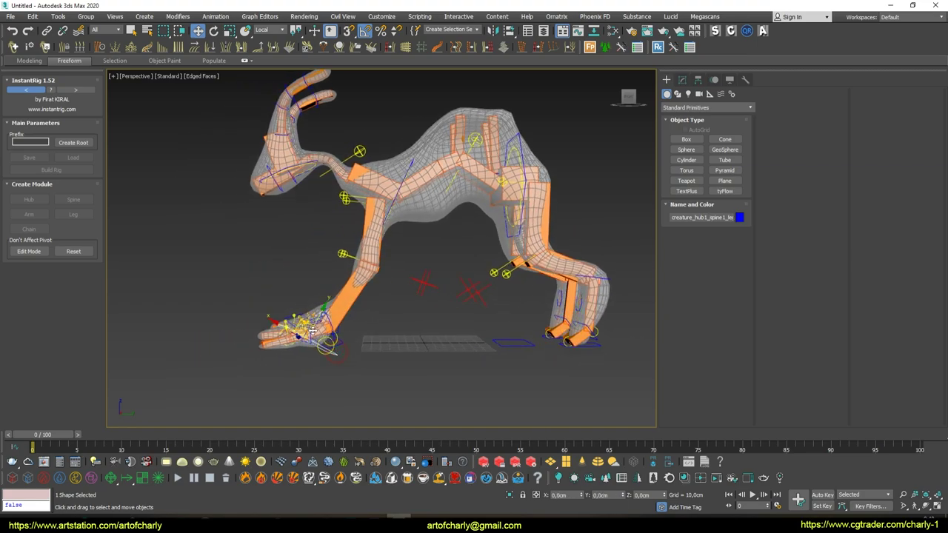
pyautogui.moveTo(302, 323); pyautogui.dragTo(296, 286)
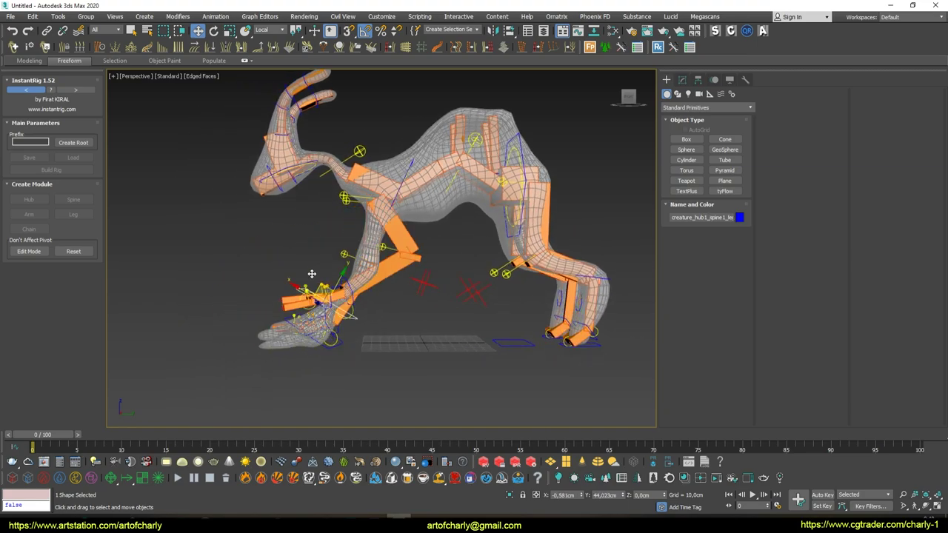
pyautogui.rightClick(296, 286)
pyautogui.keyDown('alt'); pyautogui.moveTo(296, 286); pyautogui.dragTo(440, 277, button='middle'); pyautogui.keyUp('alt')
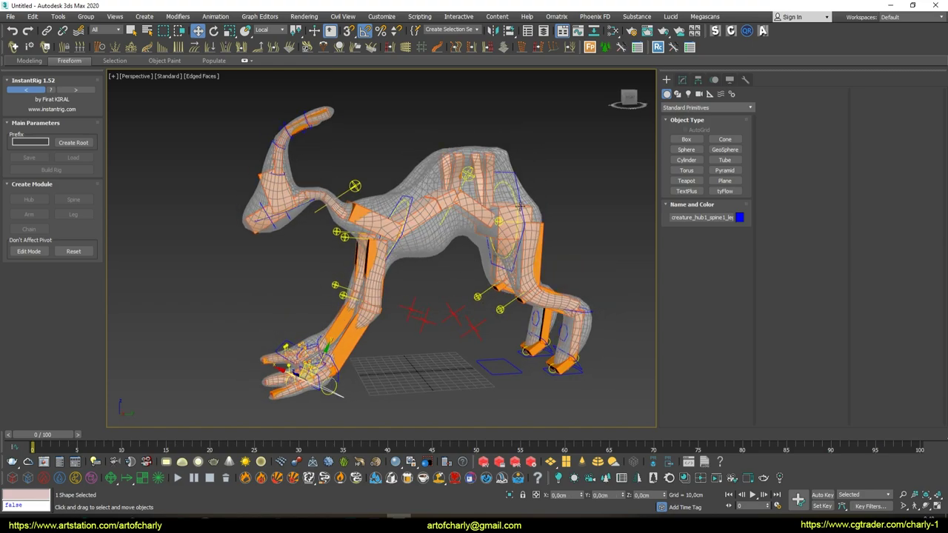
# Rotate the creature_hub1_Ctrl hip control to turn the body
pyautogui.click(523, 195)
pyautogui.press('e')
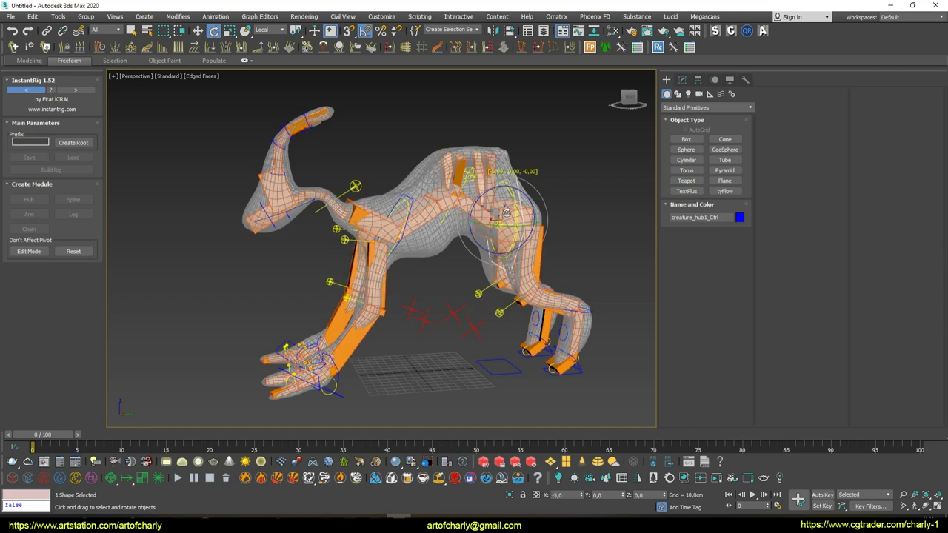
pyautogui.moveTo(515, 199); pyautogui.dragTo(482, 242)
pyautogui.keyDown('alt'); pyautogui.moveTo(482, 241); pyautogui.dragTo(388, 242, button='middle'); pyautogui.keyUp('alt')
# Rotate the head control 20 degrees and test-rotate the lower neck control
pyautogui.click(291, 210)
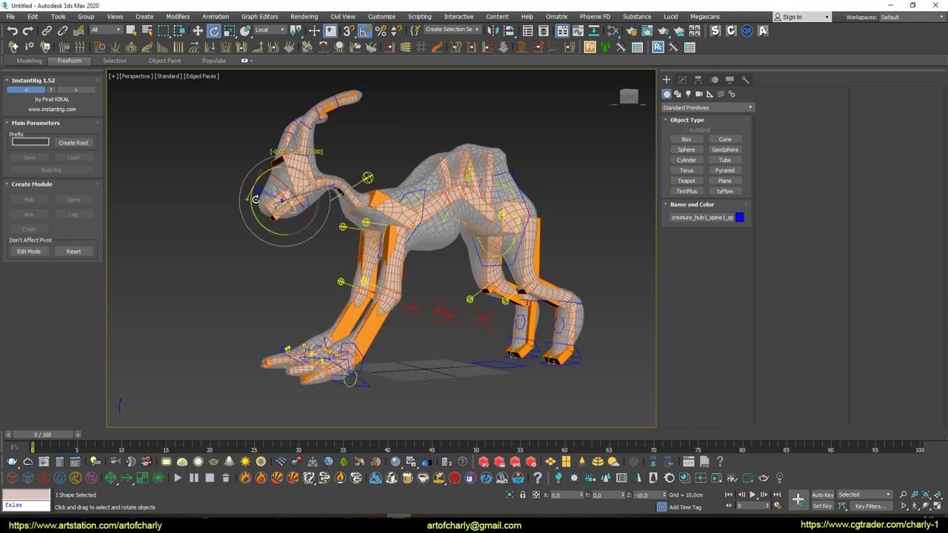
pyautogui.moveTo(262, 195); pyautogui.dragTo(275, 230, button='middle')
pyautogui.scroll(3, 323, 189)
pyautogui.scroll(3, 323, 189)
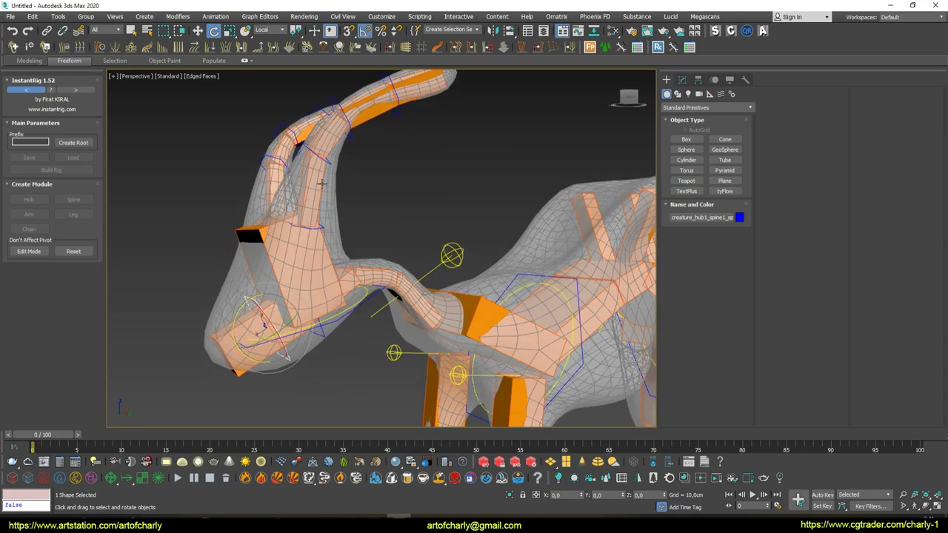
pyautogui.moveTo(293, 135)
pyautogui.mouseDown()
pyautogui.moveTo(315, 123)
pyautogui.moveTo(305, 119)
pyautogui.mouseUp()
pyautogui.click(321, 225)
pyautogui.moveTo(282, 211); pyautogui.dragTo(319, 222)
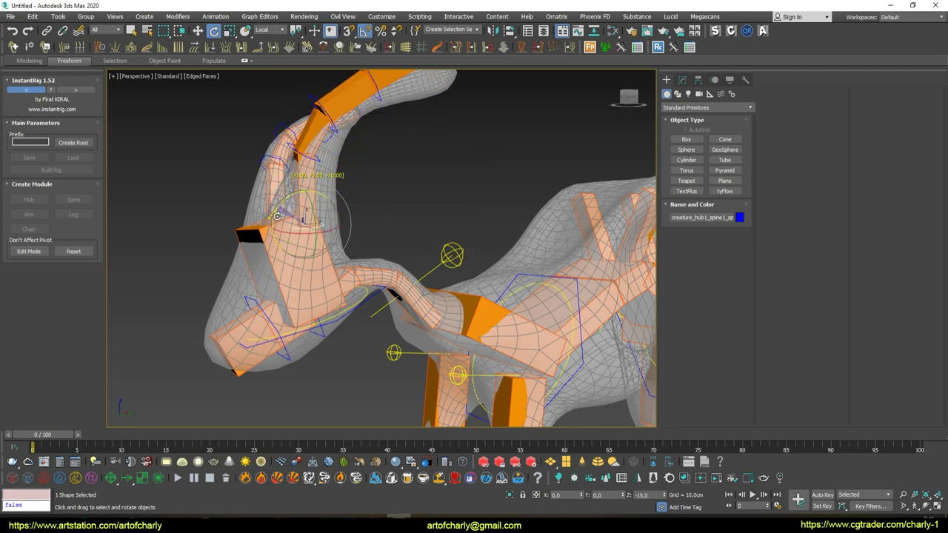
# Bend the shoulder neck control 5 degrees, then select the spine control
pyautogui.keyDown('alt'); pyautogui.moveTo(400, 252); pyautogui.dragTo(435, 273, button='middle'); pyautogui.keyUp('alt')
pyautogui.keyDown('alt'); pyautogui.moveTo(399, 253); pyautogui.dragTo(386, 257, button='middle'); pyautogui.keyUp('alt')
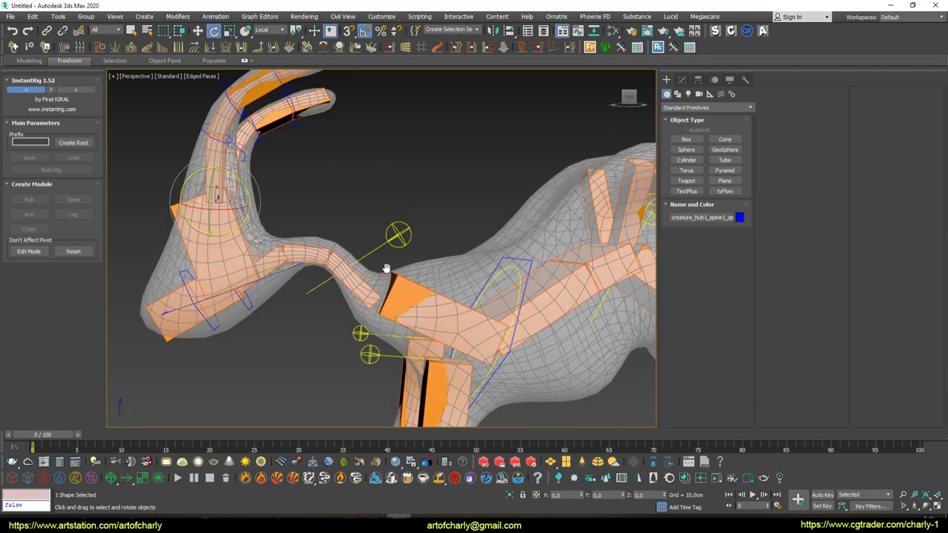
pyautogui.click(296, 242)
pyautogui.keyDown('alt'); pyautogui.moveTo(296, 242); pyautogui.dragTo(297, 252, button='middle'); pyautogui.keyUp('alt')
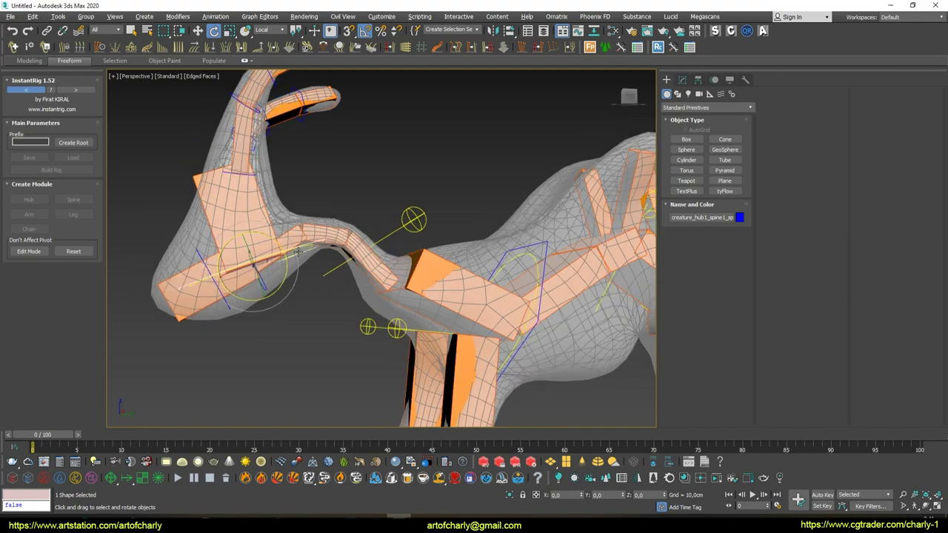
pyautogui.moveTo(238, 242); pyautogui.dragTo(253, 241)
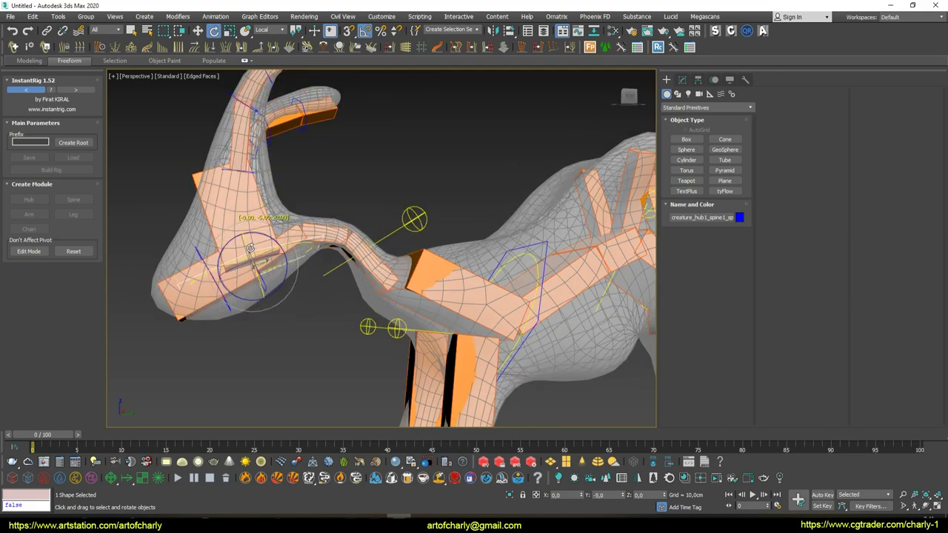
pyautogui.moveTo(253, 241)
pyautogui.keyDown('alt'); pyautogui.mouseDown(button='middle')
pyautogui.moveTo(436, 250)
pyautogui.moveTo(451, 277)
pyautogui.moveTo(406, 237)
pyautogui.moveTo(408, 212)
pyautogui.mouseUp(button='middle'); pyautogui.keyUp('alt')
pyautogui.click(449, 243)
# Unfreeze all objects in the scene
pyautogui.click(559, 139)
pyautogui.rightClick(559, 139)
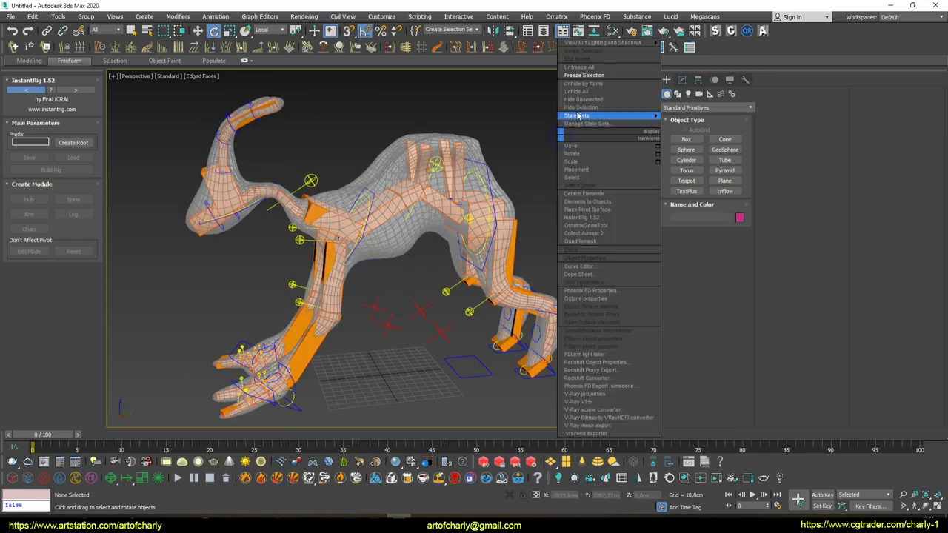
pyautogui.click(594, 68)
pyautogui.keyDown('alt'); pyautogui.moveTo(495, 141); pyautogui.dragTo(493, 155, button='middle'); pyautogui.keyUp('alt')
# Select creature_root_Ctrl plus the test_Retopo mesh and bind them with InstantSkin
pyautogui.click(497, 152)
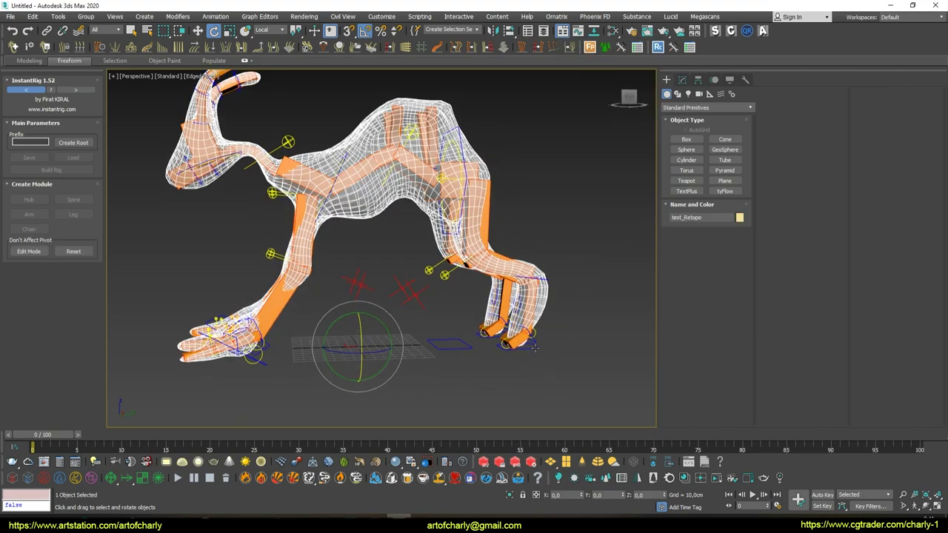
pyautogui.click(455, 349)
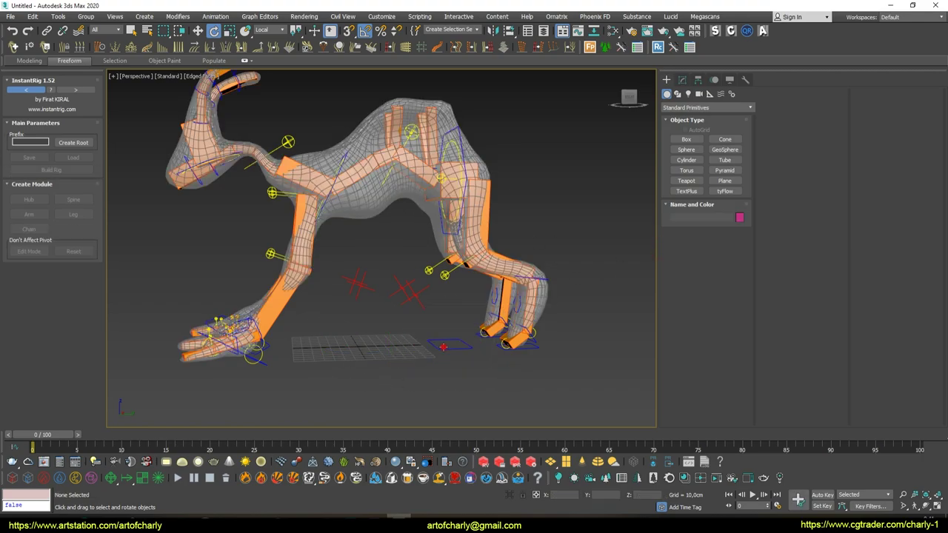
pyautogui.keyDown('ctrl'); pyautogui.click(427, 210); pyautogui.keyUp('ctrl')
pyautogui.moveTo(335, 250); pyautogui.dragTo(376, 257, button='middle')
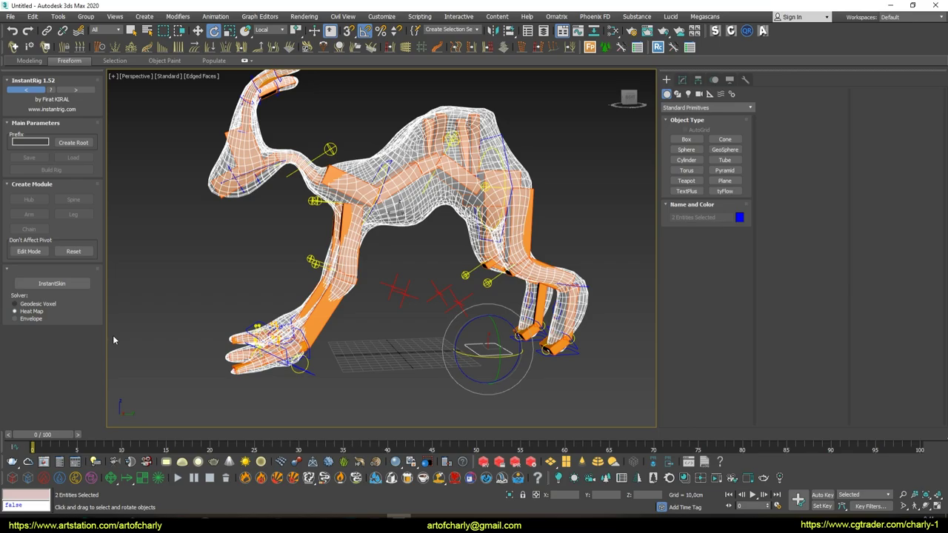
pyautogui.moveTo(237, 278)
pyautogui.keyDown('alt'); pyautogui.mouseDown(button='middle')
pyautogui.moveTo(286, 269)
pyautogui.moveTo(279, 282)
pyautogui.moveTo(236, 271)
pyautogui.moveTo(14, 365)
pyautogui.mouseUp(button='middle'); pyautogui.keyUp('alt')
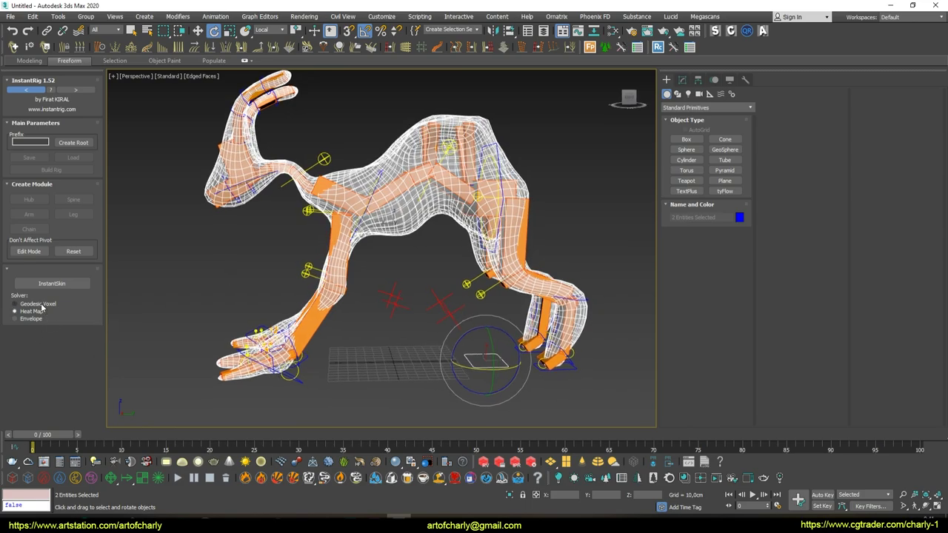
pyautogui.moveTo(234, 313)
pyautogui.keyDown('alt'); pyautogui.mouseDown(button='middle')
pyautogui.moveTo(218, 311)
pyautogui.moveTo(247, 327)
pyautogui.moveTo(133, 293)
pyautogui.mouseUp(button='middle'); pyautogui.keyUp('alt')
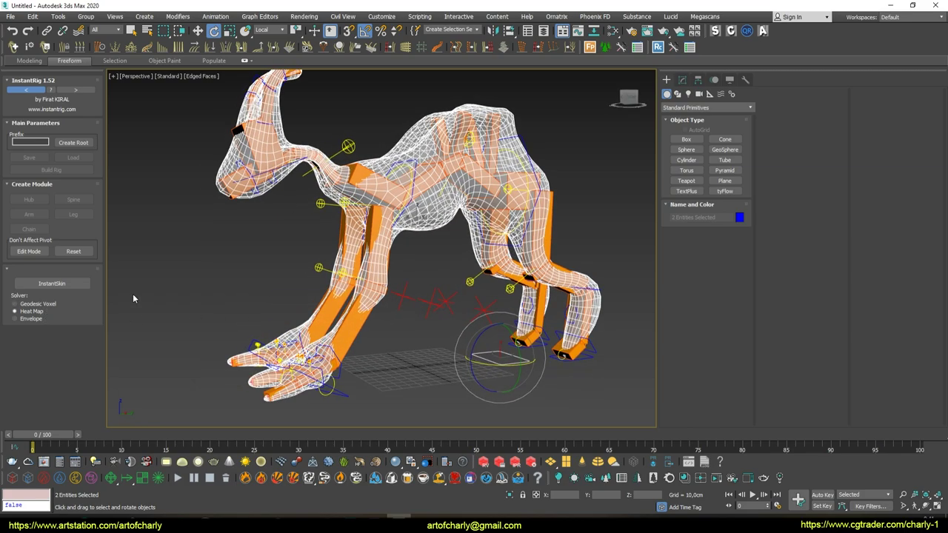
pyautogui.click(85, 285)
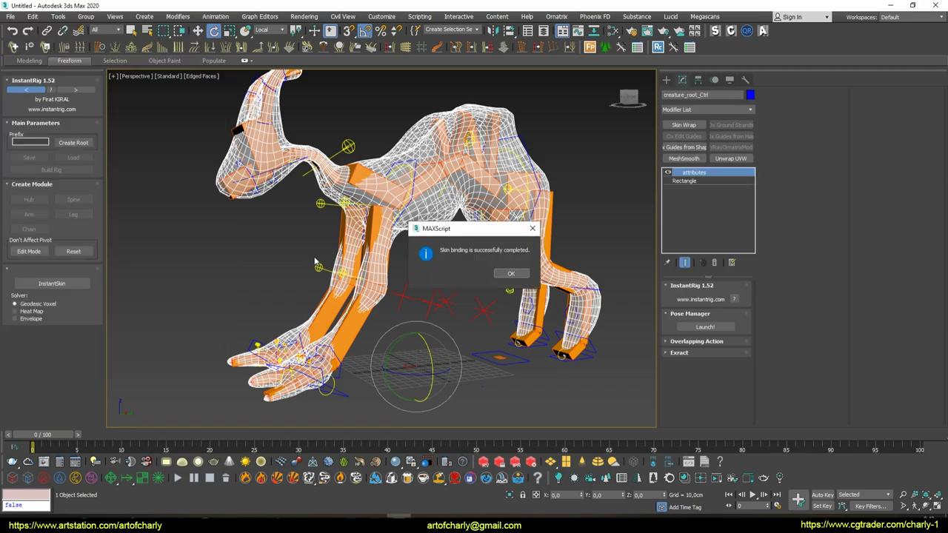
# Dismiss the skin-binding message and lift the front foot IK control to test the leg
pyautogui.click(511, 273)
pyautogui.moveTo(501, 275)
pyautogui.keyDown('alt'); pyautogui.mouseDown(button='middle')
pyautogui.moveTo(369, 252)
pyautogui.moveTo(442, 327)
pyautogui.mouseUp(button='middle'); pyautogui.keyUp('alt')
pyautogui.click(548, 401)
pyautogui.click(522, 381)
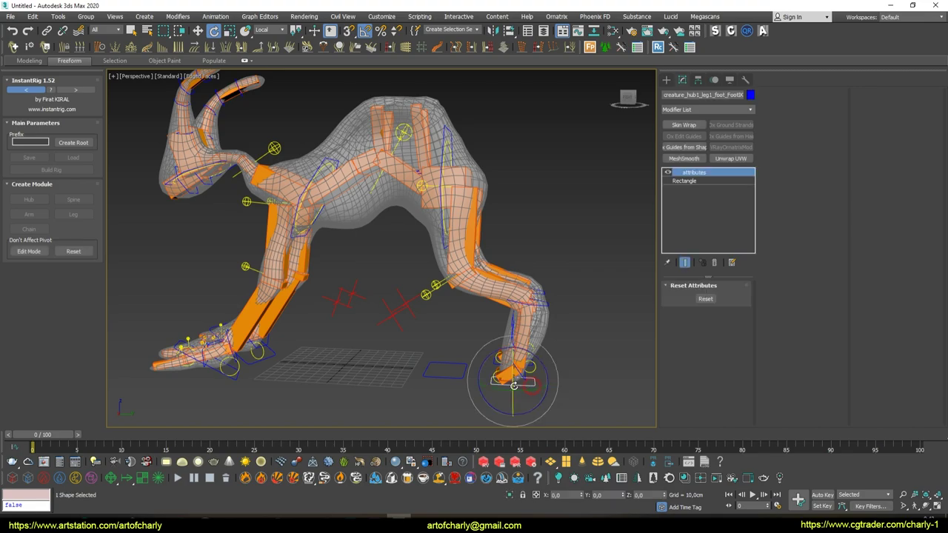
pyautogui.keyDown('alt'); pyautogui.moveTo(522, 380); pyautogui.dragTo(449, 359, button='middle'); pyautogui.keyUp('alt')
pyautogui.press('w')
pyautogui.moveTo(452, 354)
pyautogui.mouseDown()
pyautogui.moveTo(489, 275)
pyautogui.moveTo(504, 363)
pyautogui.moveTo(465, 341)
pyautogui.moveTo(494, 296)
pyautogui.moveTo(469, 349)
pyautogui.mouseUp()
# Rotate the creature_hub1_Ctrl hip control through -20° and back to 0
pyautogui.keyDown('alt'); pyautogui.moveTo(525, 357); pyautogui.dragTo(480, 264, button='middle'); pyautogui.keyUp('alt')
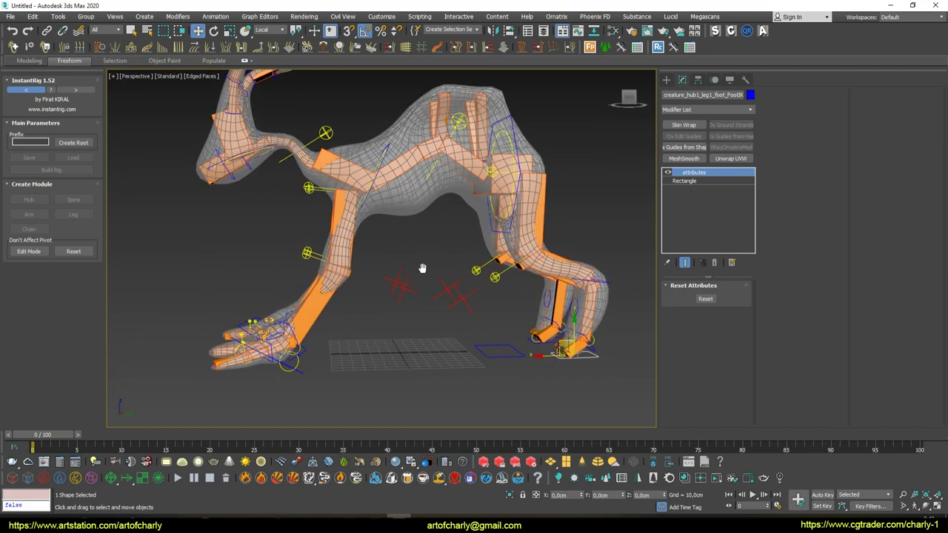
pyautogui.click(480, 264)
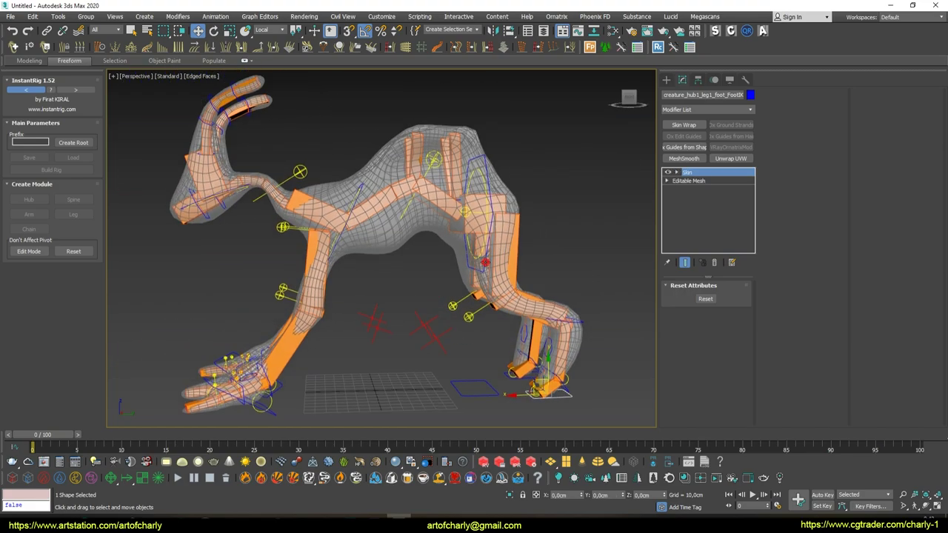
pyautogui.click(492, 213)
pyautogui.keyDown('alt'); pyautogui.moveTo(492, 214); pyautogui.dragTo(485, 232, button='middle'); pyautogui.keyUp('alt')
pyautogui.press('e')
pyautogui.moveTo(486, 232); pyautogui.dragTo(484, 230)
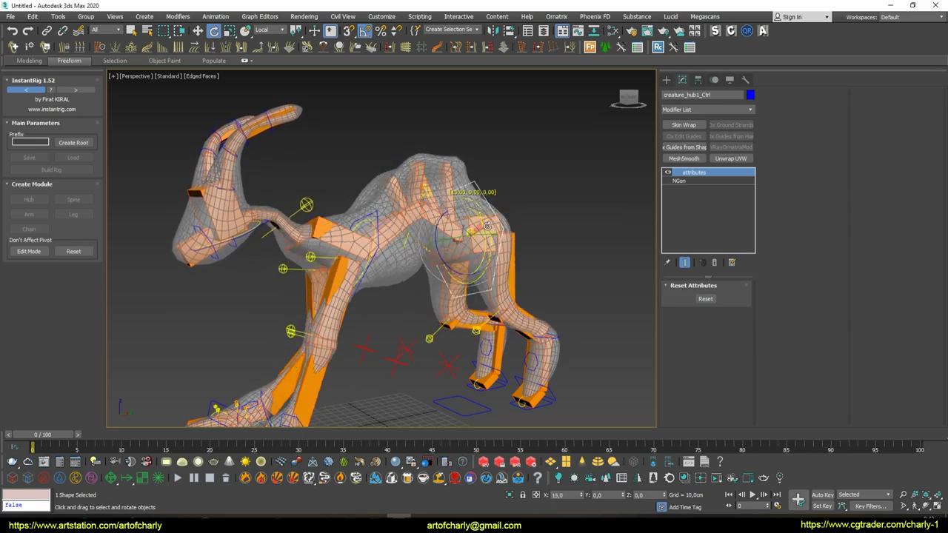
pyautogui.moveTo(484, 229)
pyautogui.mouseDown()
pyautogui.moveTo(408, 297)
pyautogui.moveTo(398, 239)
pyautogui.mouseUp()
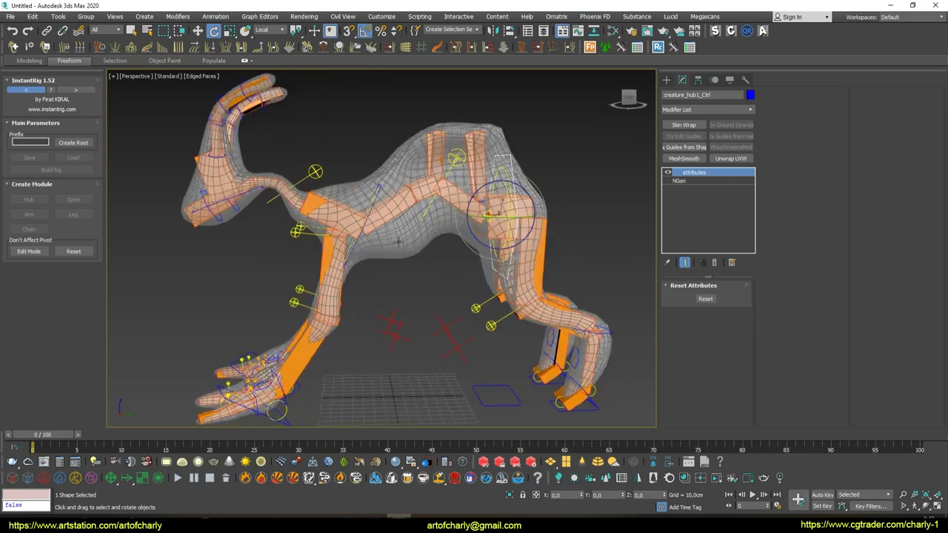
pyautogui.scroll(5, 330, 243)
pyautogui.scroll(-3, 331, 244)
# Bend the neck control 45° to lower the head, then select the inner neck circle control
pyautogui.click(374, 194)
pyautogui.moveTo(340, 243)
pyautogui.mouseDown(button='middle')
pyautogui.moveTo(420, 230)
pyautogui.moveTo(386, 261)
pyautogui.mouseUp(button='middle')
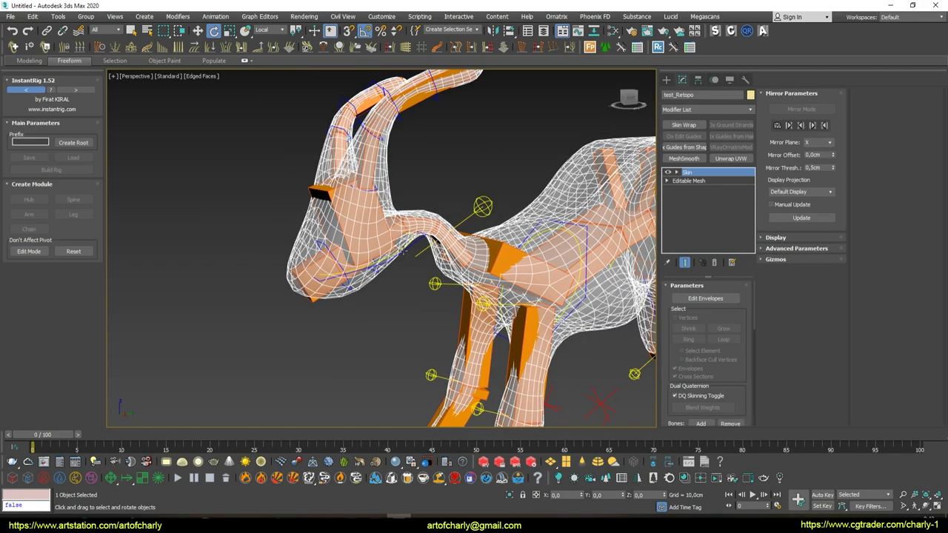
pyautogui.click(404, 246)
pyautogui.moveTo(336, 234)
pyautogui.mouseDown()
pyautogui.moveTo(355, 226)
pyautogui.moveTo(393, 244)
pyautogui.mouseUp()
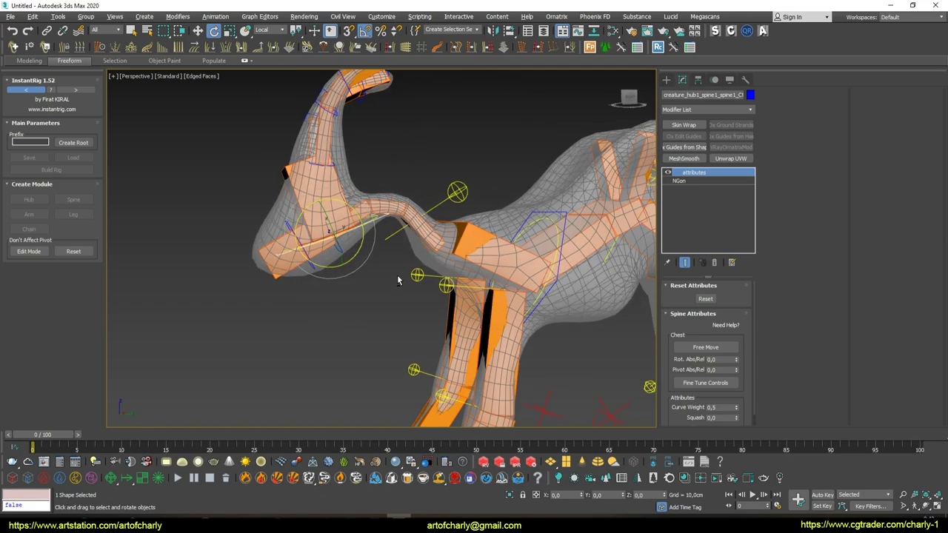
pyautogui.scroll(3, 402, 248)
pyautogui.click(402, 248)
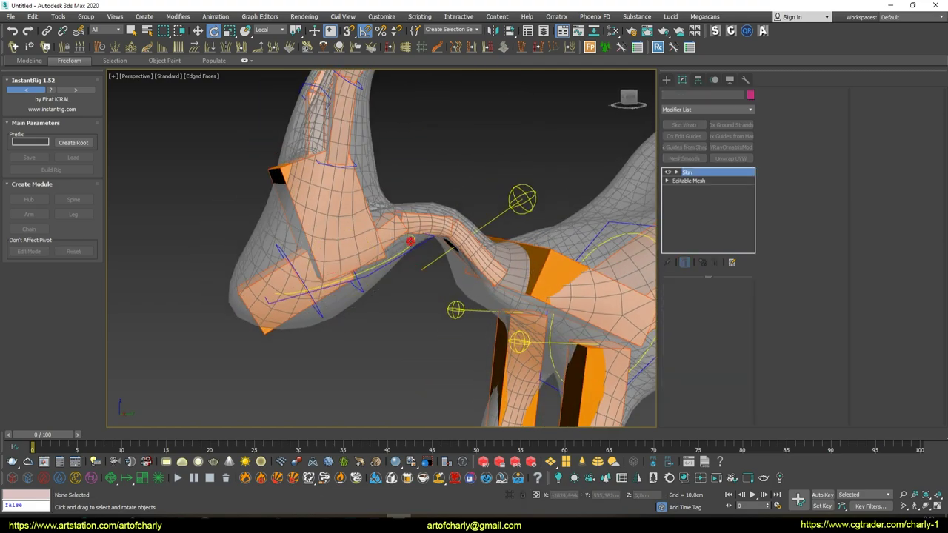
pyautogui.click(411, 244)
pyautogui.click(413, 243)
pyautogui.click(412, 244)
pyautogui.click(409, 242)
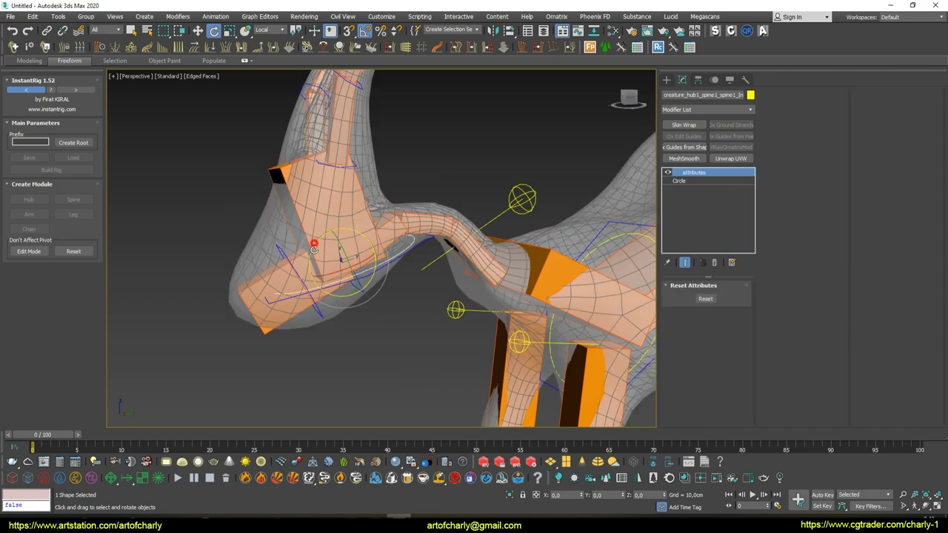
# Pick the front leg's foot control with the Move tool and test-move it
pyautogui.scroll(-2, 318, 244)
pyautogui.scroll(-3, 326, 251)
pyautogui.scroll(-3, 400, 274)
pyautogui.moveTo(409, 277)
pyautogui.keyDown('alt'); pyautogui.mouseDown(button='middle')
pyautogui.moveTo(334, 250)
pyautogui.moveTo(331, 356)
pyautogui.moveTo(315, 332)
pyautogui.mouseUp(button='middle'); pyautogui.keyUp('alt')
pyautogui.press('w')
pyautogui.click(311, 329)
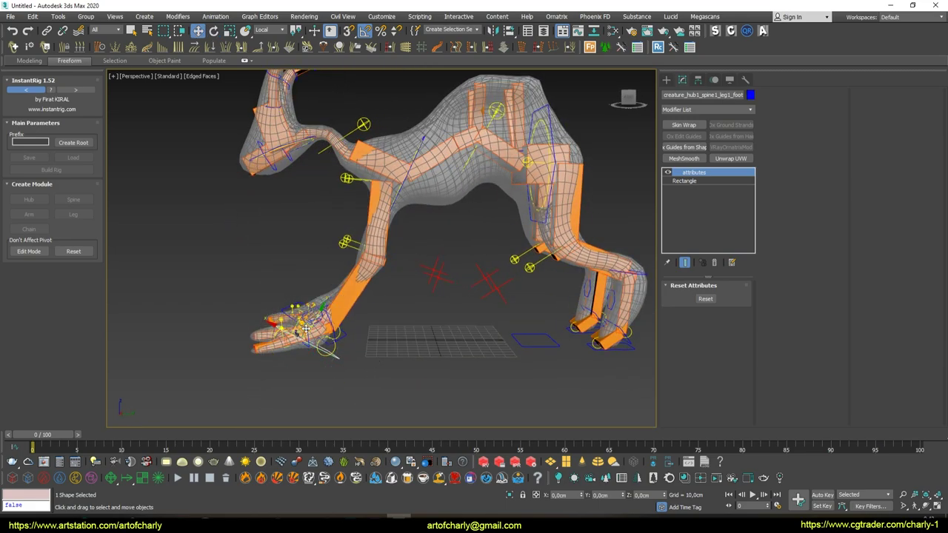
pyautogui.moveTo(300, 325); pyautogui.dragTo(296, 328)
# Pull the front foot control forward and left, then bring up the Weight Pro 2.0 product page
pyautogui.moveTo(296, 328)
pyautogui.keyDown('alt'); pyautogui.mouseDown(button='middle')
pyautogui.moveTo(277, 361)
pyautogui.moveTo(292, 335)
pyautogui.mouseUp(button='middle'); pyautogui.keyUp('alt')
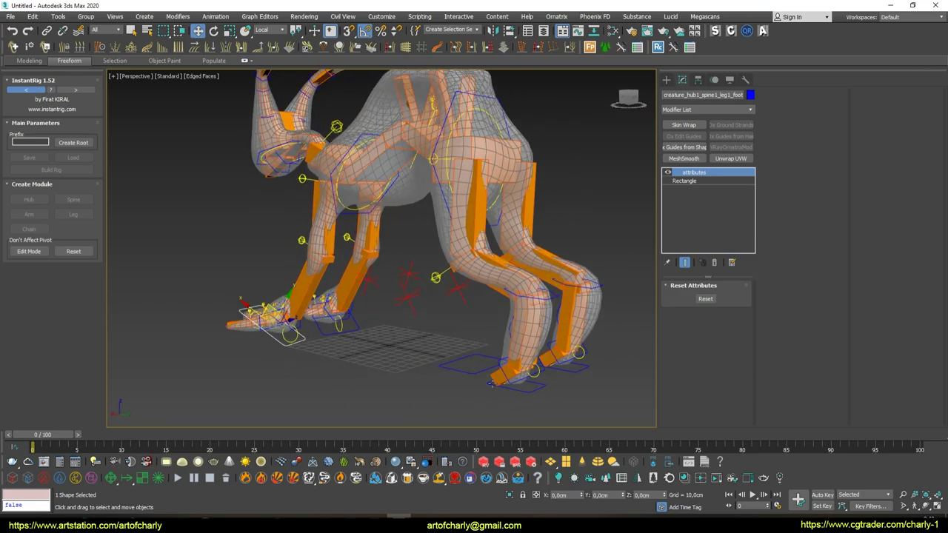
pyautogui.scroll(4, 282, 348)
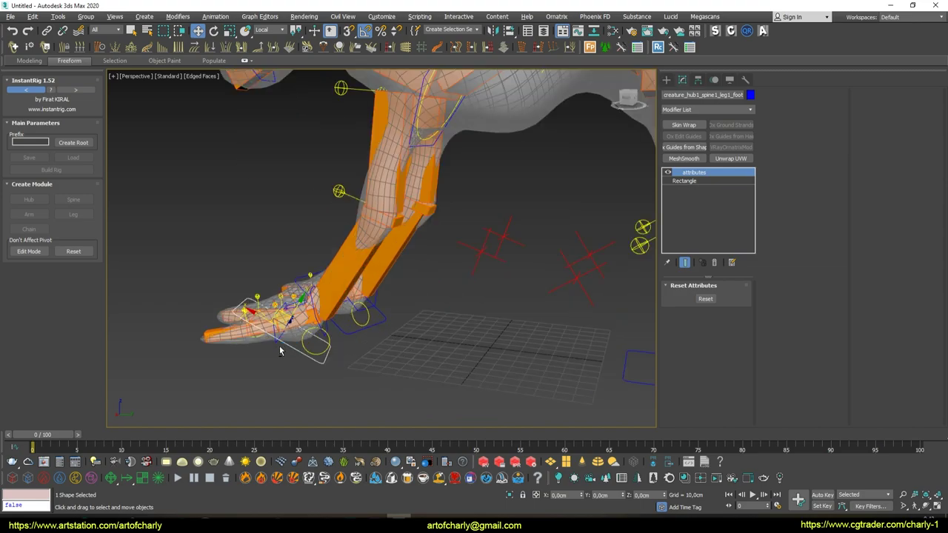
pyautogui.scroll(2, 289, 337)
pyautogui.moveTo(295, 312); pyautogui.dragTo(239, 283)
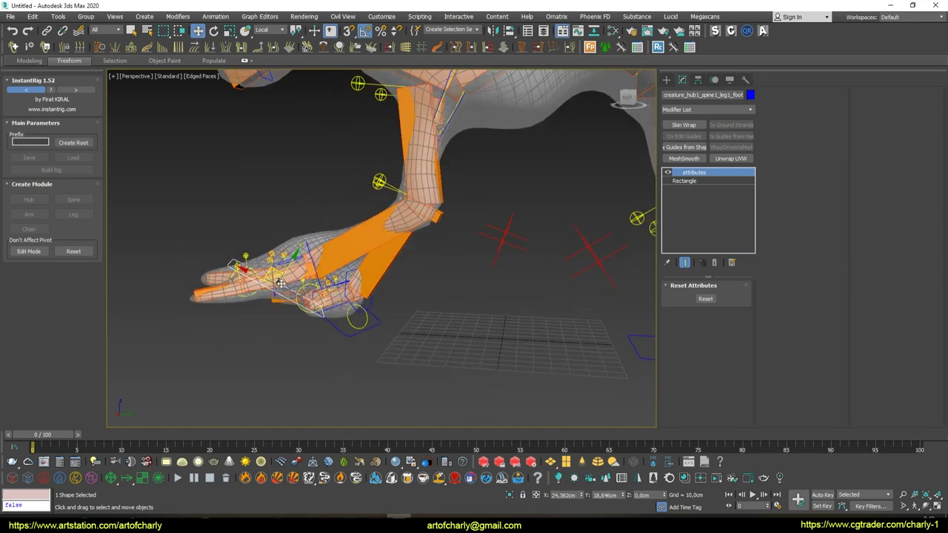
pyautogui.moveTo(239, 284); pyautogui.dragTo(282, 296)
pyautogui.moveTo(282, 296)
pyautogui.keyDown('alt'); pyautogui.mouseDown(button='middle')
pyautogui.moveTo(398, 285)
pyautogui.moveTo(438, 218)
pyautogui.moveTo(449, 239)
pyautogui.moveTo(370, 230)
pyautogui.moveTo(302, 207)
pyautogui.moveTo(320, 206)
pyautogui.mouseUp(button='middle'); pyautogui.keyUp('alt')
pyautogui.scroll(-5, 398, 285)
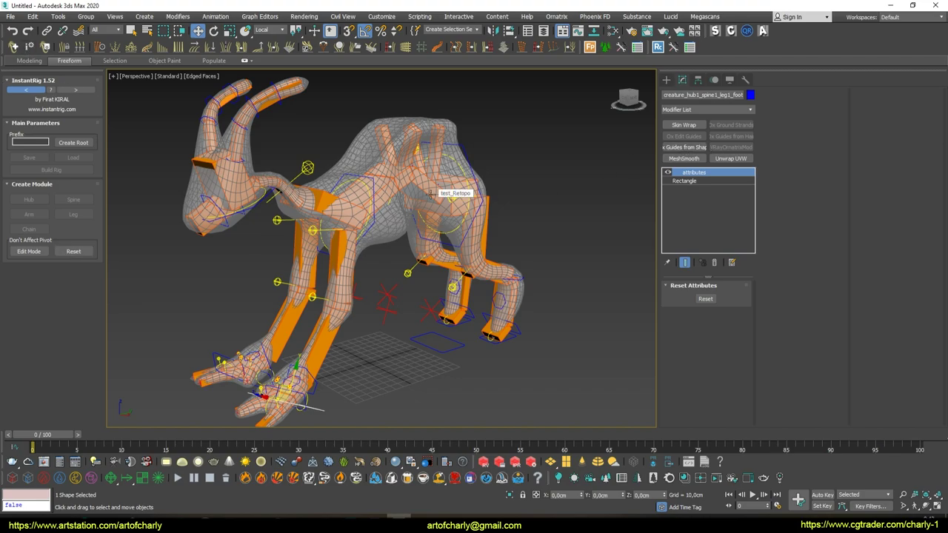
pyautogui.click(515, 185)
pyautogui.scroll(3, 478, 201)
pyautogui.scroll(-3, 477, 174)
pyautogui.scroll(-2, 493, 180)
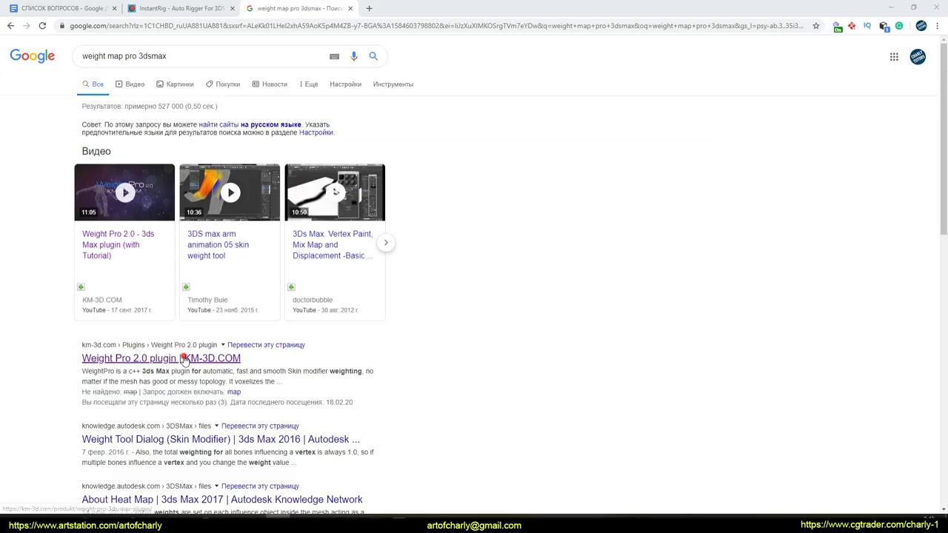
pyautogui.click(186, 358)
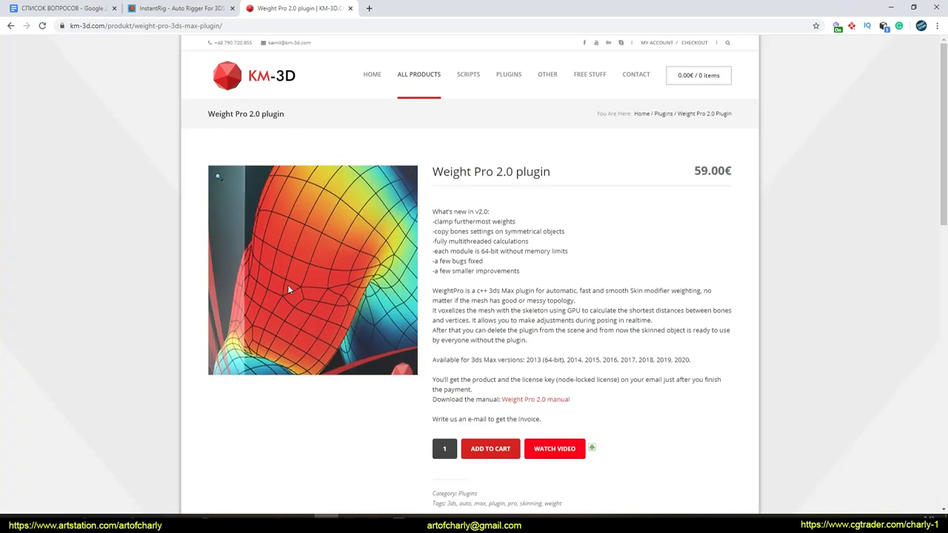
# Scroll through the Weight Pro 2.0 product page and minimize Chrome to return to 3ds Max
pyautogui.scroll(-1, 306, 368)
pyautogui.scroll(-2, 306, 368)
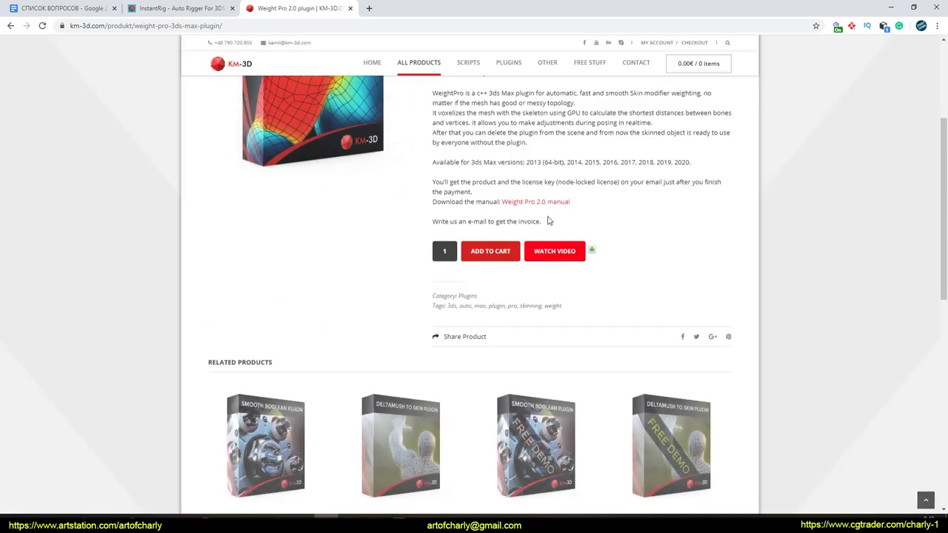
pyautogui.scroll(-2, 555, 262)
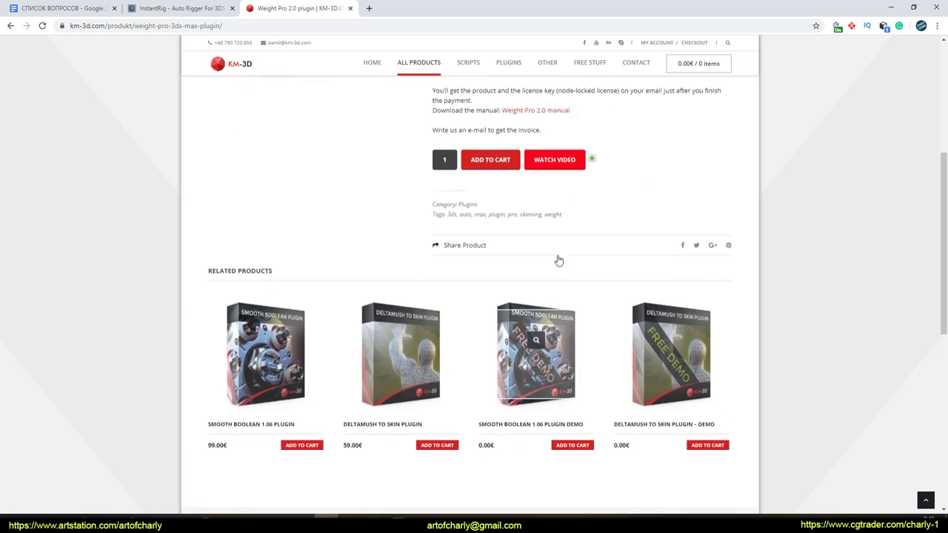
pyautogui.scroll(2, 559, 301)
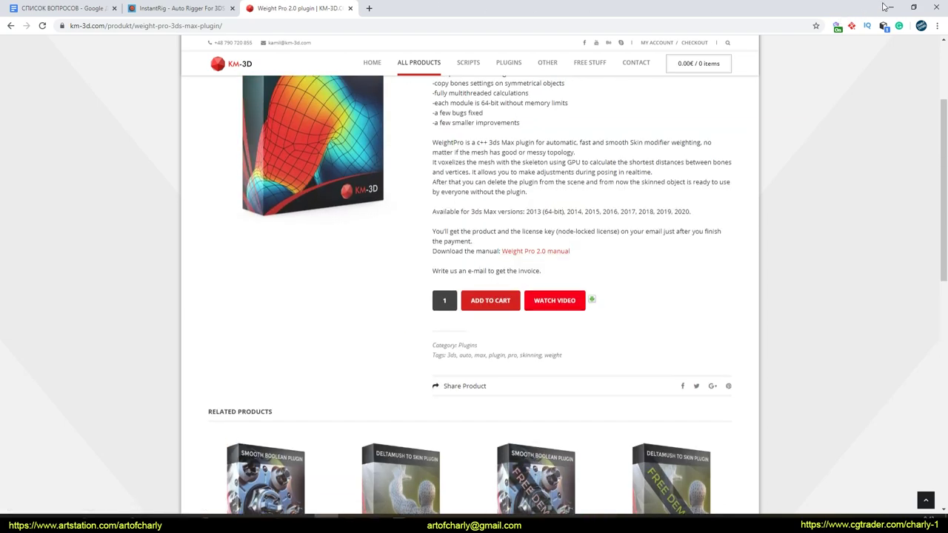
pyautogui.click(889, 6)
pyautogui.keyDown('alt'); pyautogui.moveTo(451, 292); pyautogui.dragTo(463, 297, button='middle'); pyautogui.keyUp('alt')
pyautogui.click(689, 108)
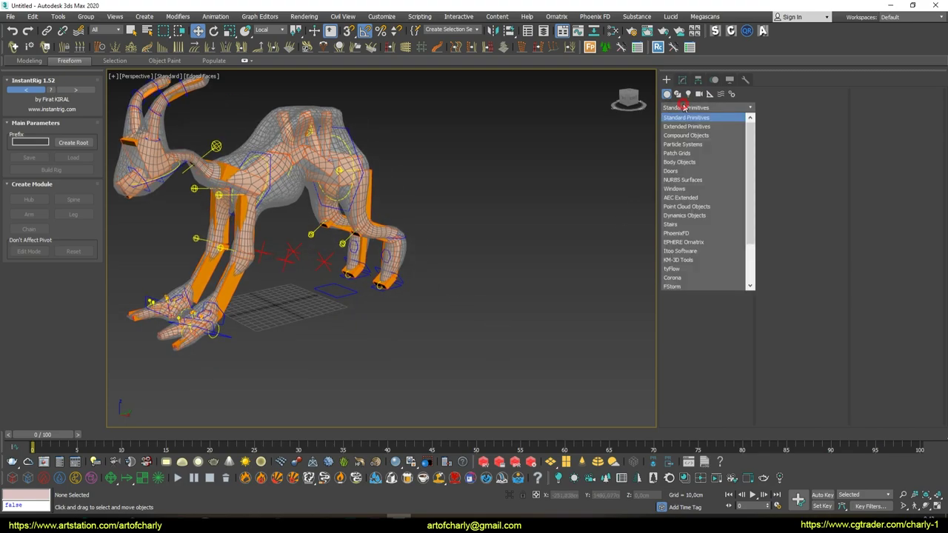
# Create a WeightPro helper from KM-3D Tools, dragging it out beside the creature
pyautogui.click(691, 261)
pyautogui.click(724, 139)
pyautogui.click(452, 318)
pyautogui.moveTo(469, 341); pyautogui.dragTo(449, 267)
pyautogui.keyDown('alt'); pyautogui.moveTo(449, 267); pyautogui.dragTo(474, 283, button='middle'); pyautogui.keyUp('alt')
pyautogui.press('w')
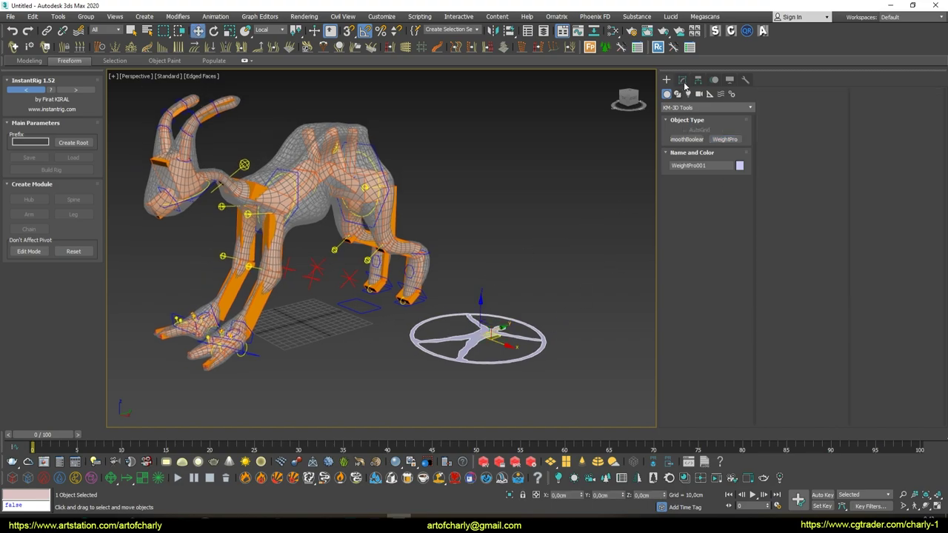
pyautogui.click(683, 80)
pyautogui.keyDown('alt'); pyautogui.moveTo(539, 216); pyautogui.dragTo(509, 271, button='middle'); pyautogui.keyUp('alt')
pyautogui.click(588, 233)
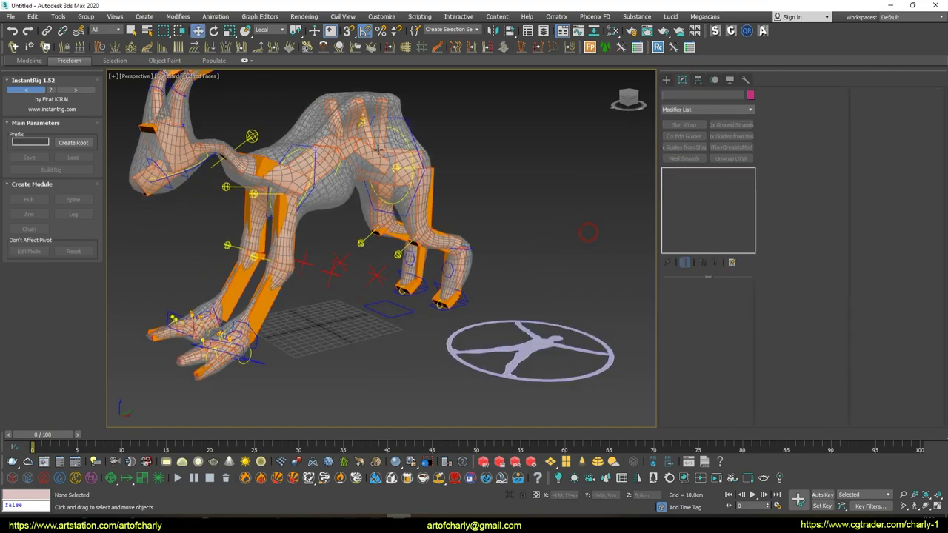
pyautogui.keyDown('alt'); pyautogui.moveTo(381, 149); pyautogui.dragTo(339, 237, button='middle'); pyautogui.keyUp('alt')
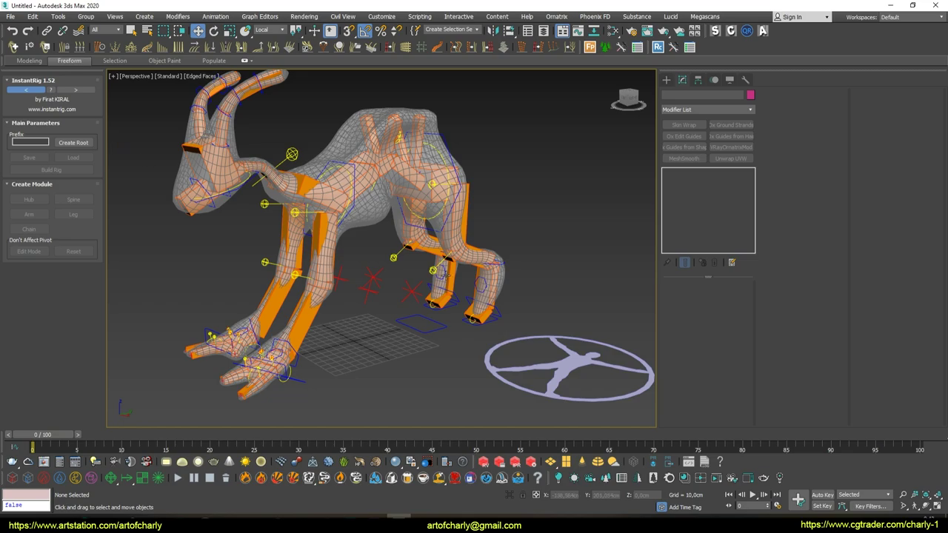
# Select test_Retopo and pick creature_root in its Skin bone list, undoing an accidental deletion
pyautogui.click(436, 117)
pyautogui.moveTo(676, 358); pyautogui.dragTo(688, 257)
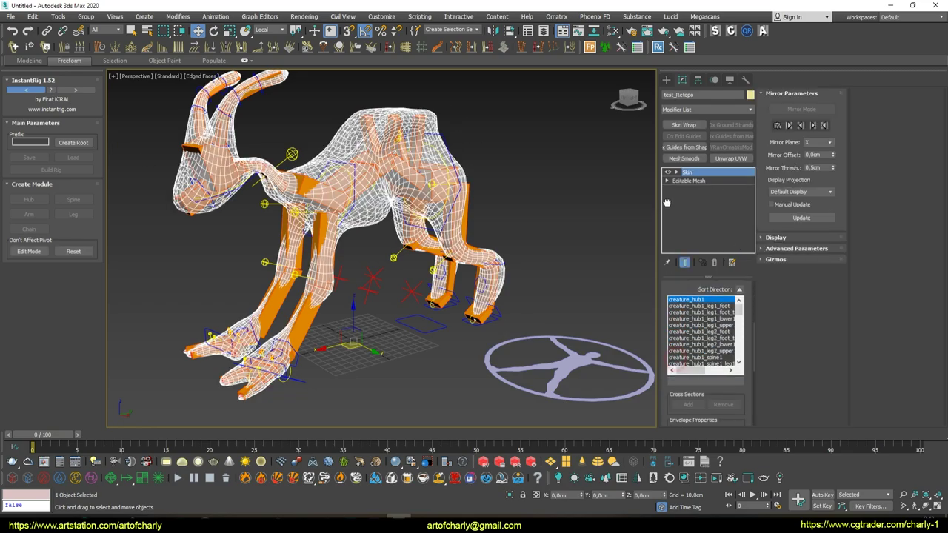
pyautogui.moveTo(740, 306); pyautogui.dragTo(745, 356)
pyautogui.click(686, 353)
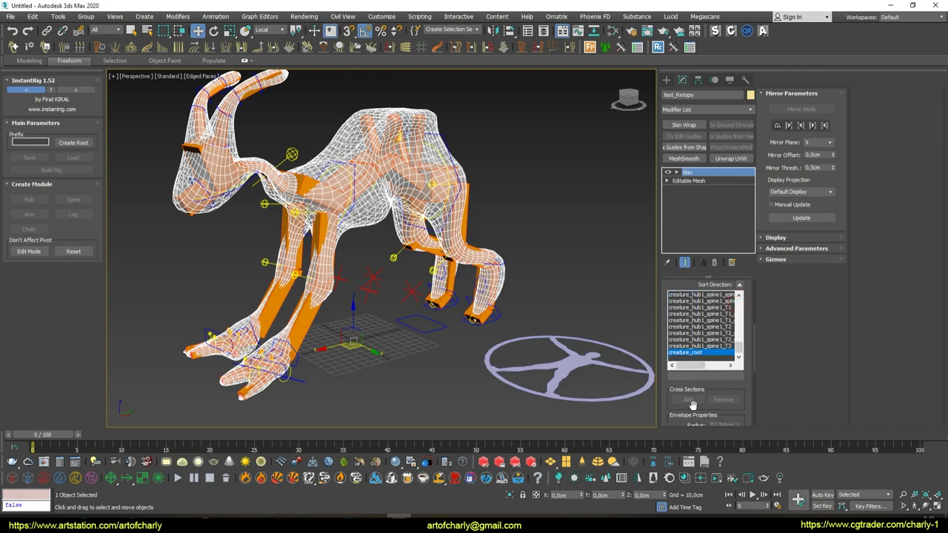
pyautogui.moveTo(683, 389)
pyautogui.mouseDown()
pyautogui.moveTo(665, 395)
pyautogui.moveTo(663, 311)
pyautogui.moveTo(677, 364)
pyautogui.mouseUp()
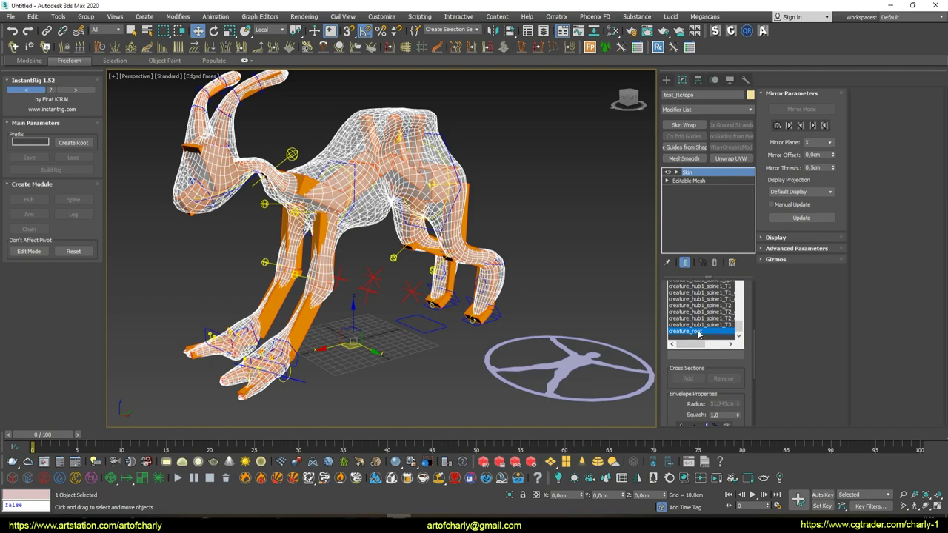
pyautogui.press('Delete')
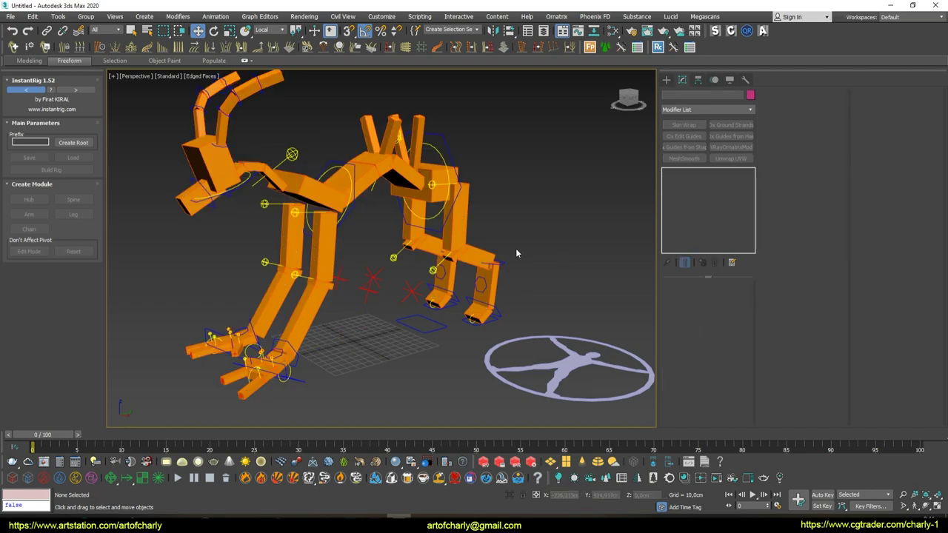
pyautogui.hotkey('ctrl', 'z')
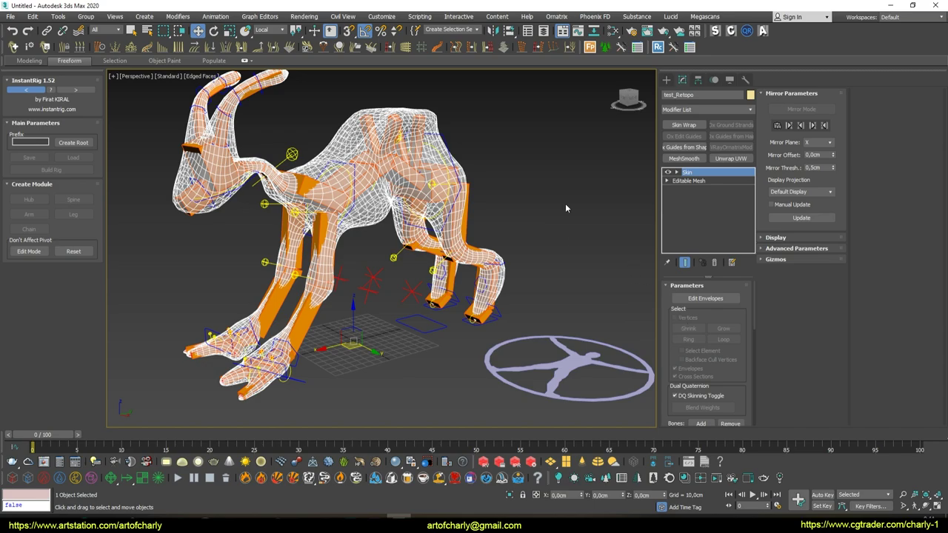
# Remove creature_root from the Skin bones and select the WeightPro helper
pyautogui.moveTo(696, 369); pyautogui.dragTo(693, 252)
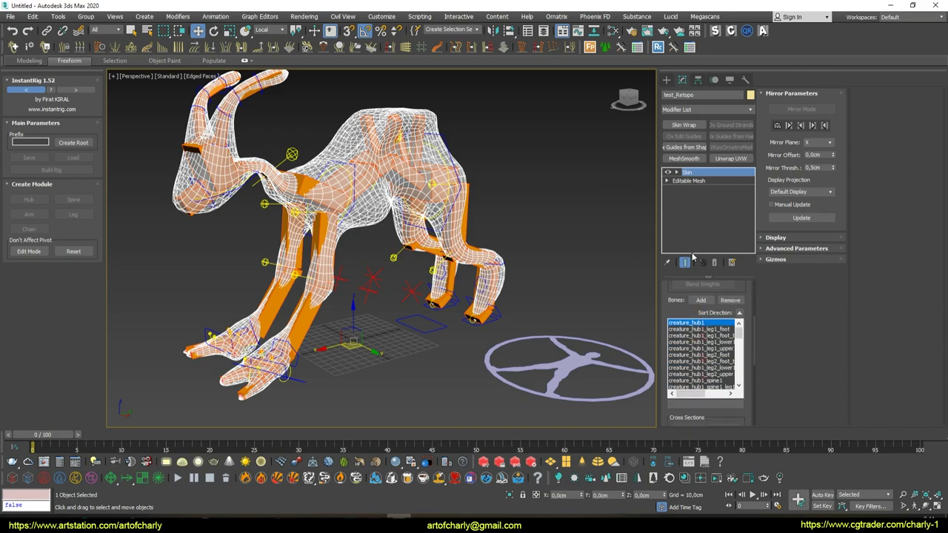
pyautogui.moveTo(739, 341); pyautogui.dragTo(739, 384)
pyautogui.click(693, 382)
pyautogui.click(730, 299)
pyautogui.click(538, 220)
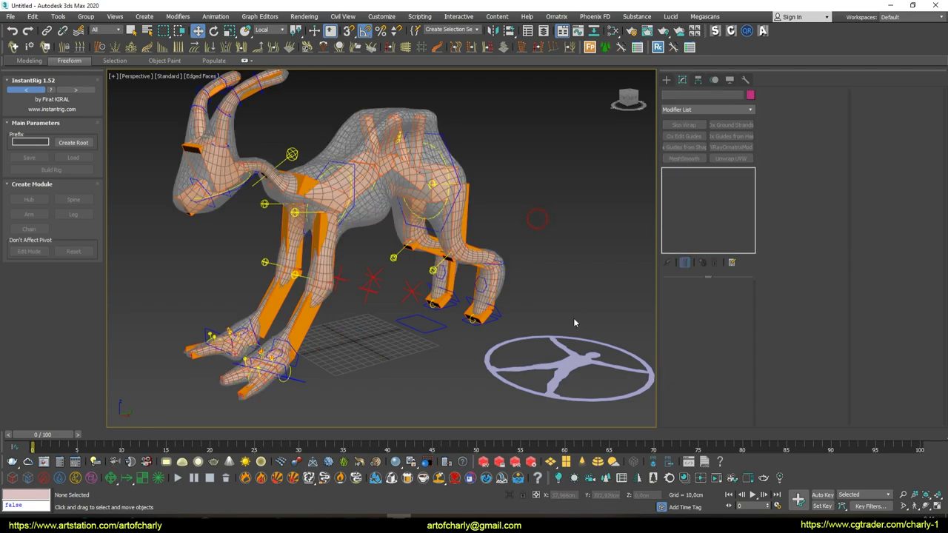
pyautogui.click(578, 361)
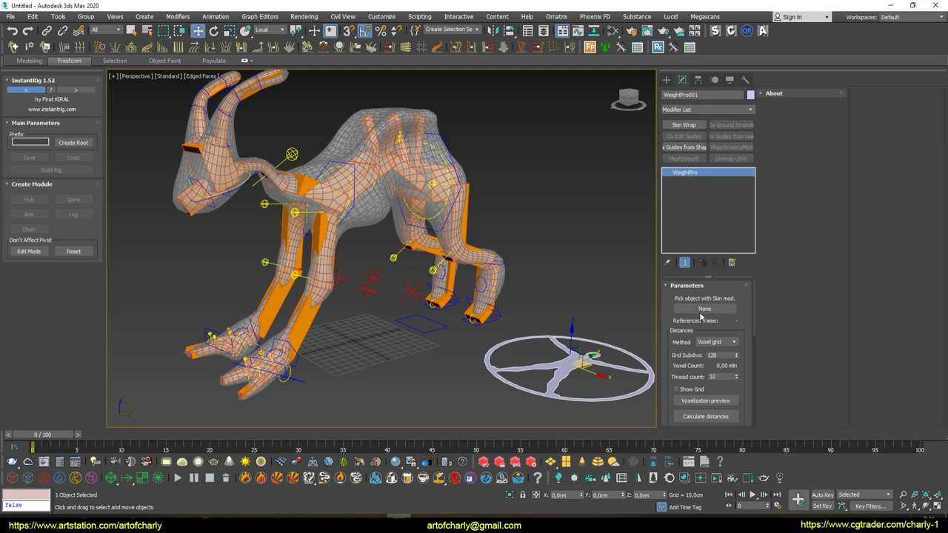
# Point WeightPro at test_Retopo, calculate distances with 512 grid subdivisions, and set envelopes to longest axes
pyautogui.click(702, 309)
pyautogui.click(430, 113)
pyautogui.moveTo(681, 342); pyautogui.dragTo(676, 291)
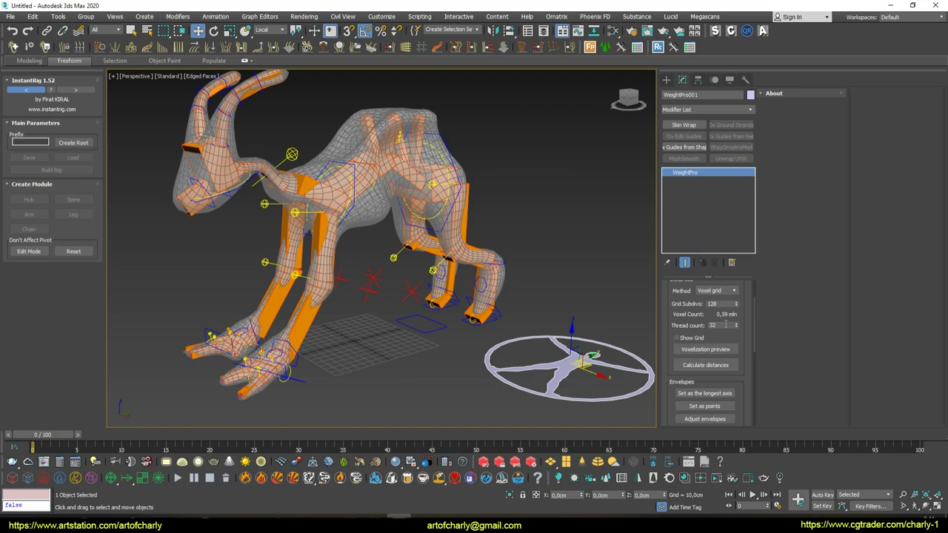
pyautogui.click(697, 368)
pyautogui.moveTo(702, 369); pyautogui.dragTo(707, 317)
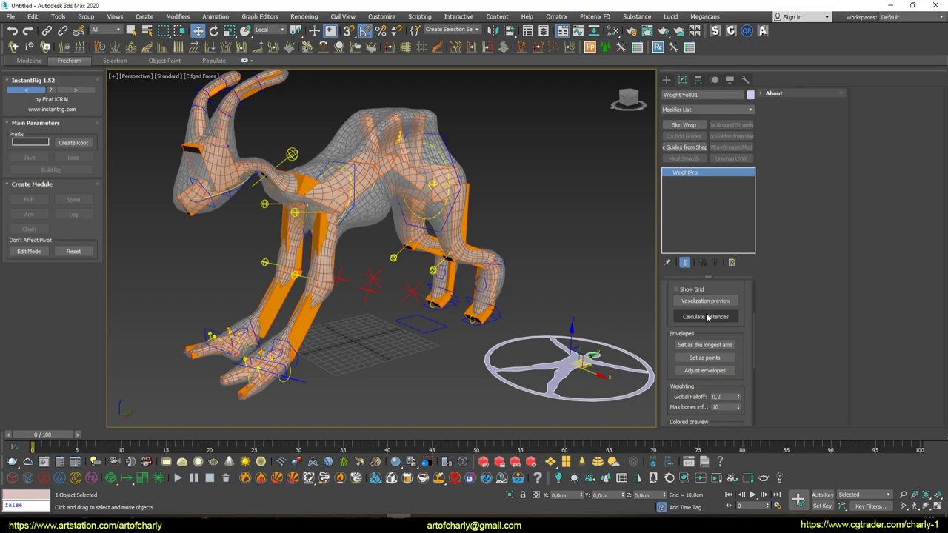
pyautogui.click(711, 316)
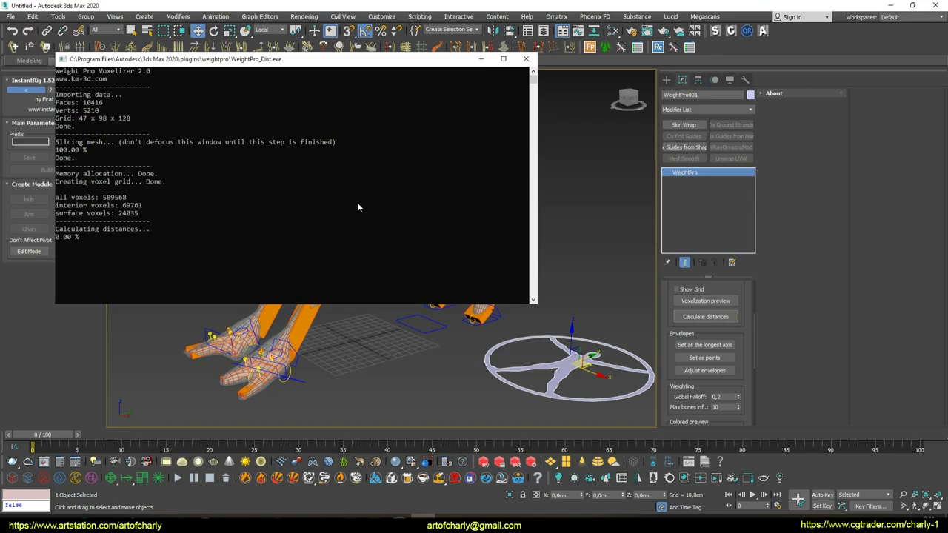
pyautogui.click(725, 348)
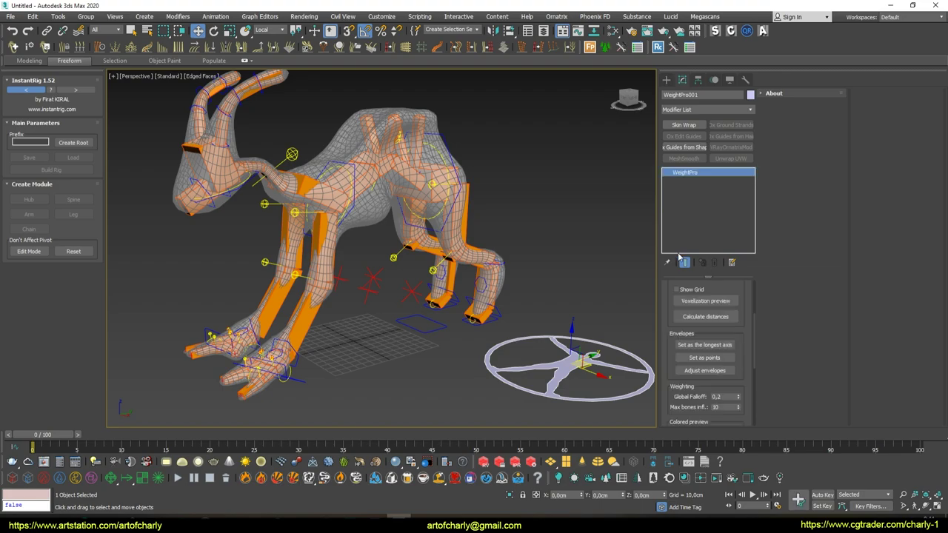
pyautogui.scroll(3, 671, 301)
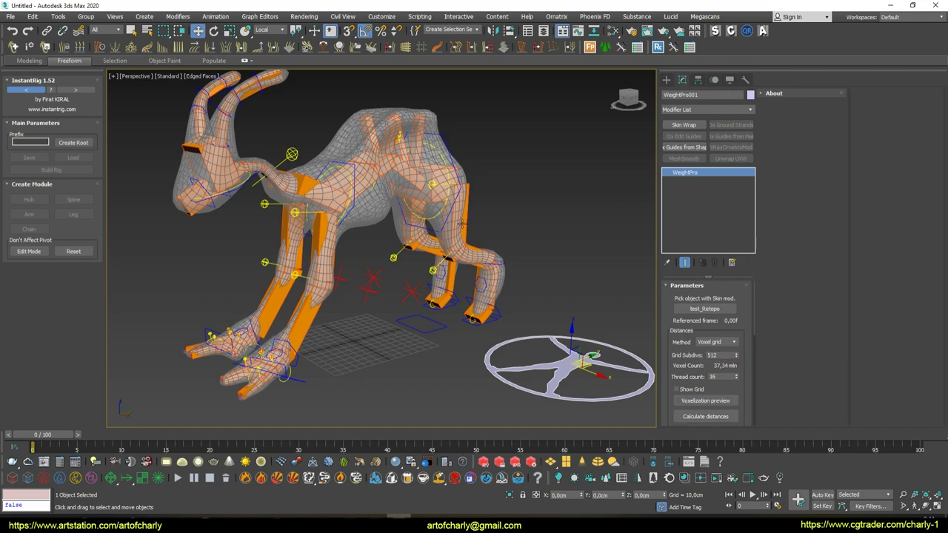
pyautogui.scroll(-2, 716, 380)
pyautogui.click(696, 342)
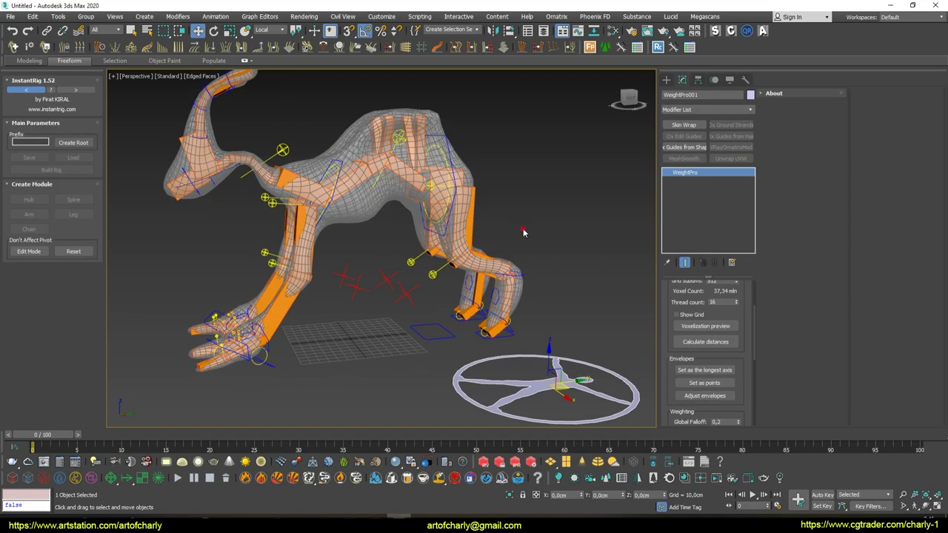
# Pull the rear foot IK control, then the front foot control, to test-bend both legs
pyautogui.click(485, 324)
pyautogui.moveTo(500, 318)
pyautogui.mouseDown()
pyautogui.moveTo(467, 324)
pyautogui.moveTo(473, 309)
pyautogui.moveTo(429, 339)
pyautogui.mouseUp()
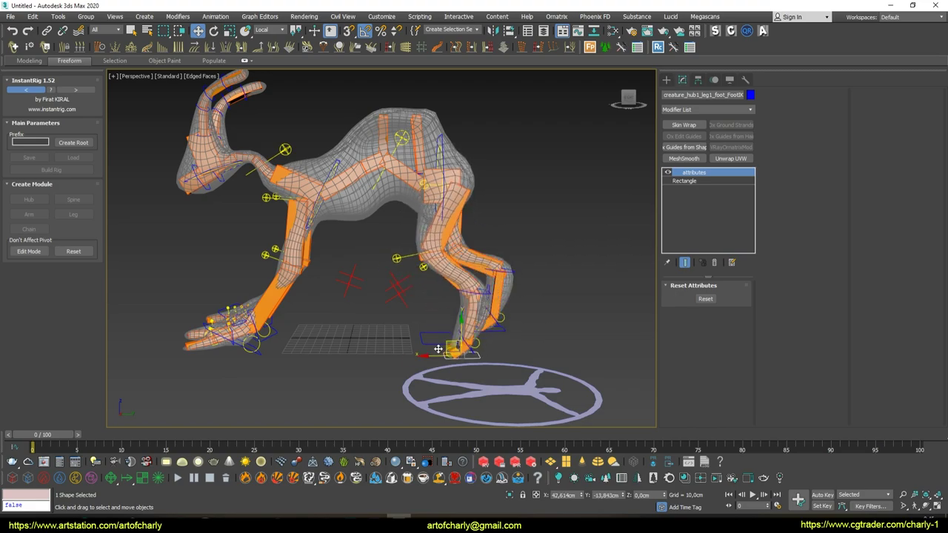
pyautogui.moveTo(430, 338); pyautogui.dragTo(489, 325)
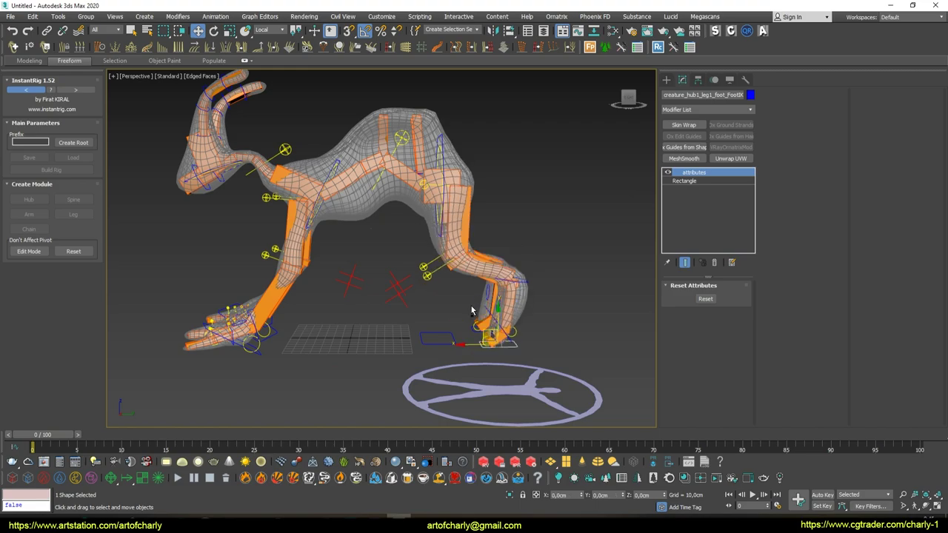
pyautogui.click(235, 326)
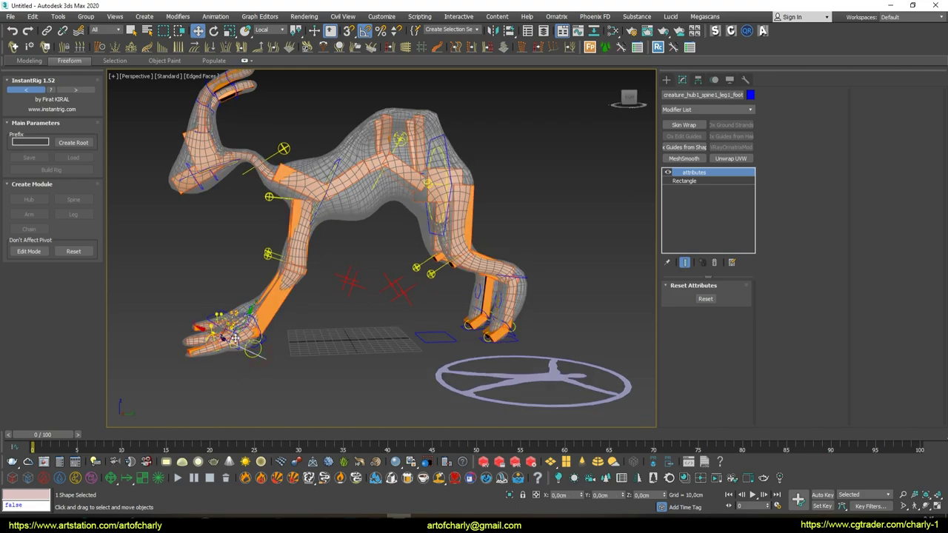
pyautogui.moveTo(236, 326); pyautogui.dragTo(229, 326)
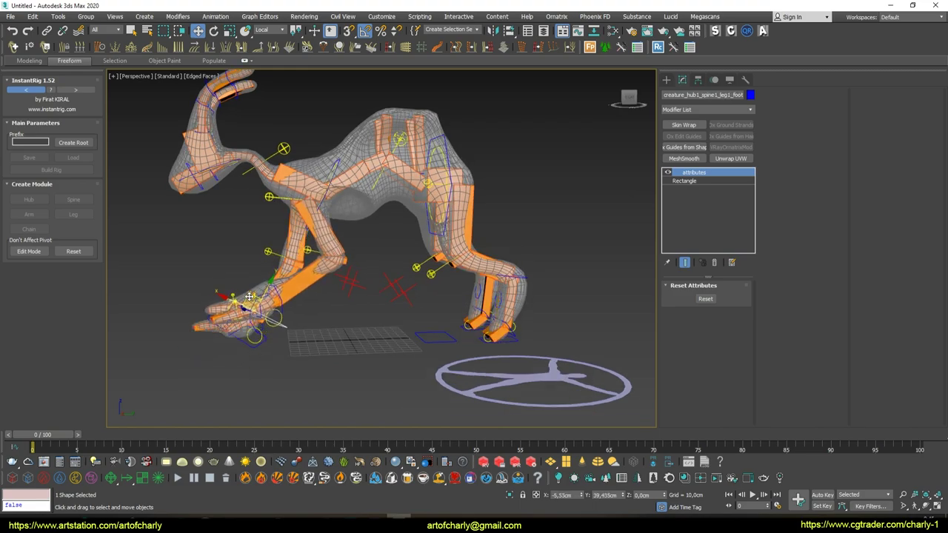
pyautogui.keyDown('alt'); pyautogui.moveTo(230, 326); pyautogui.dragTo(385, 193, button='middle'); pyautogui.keyUp('alt')
pyautogui.scroll(5, 413, 160)
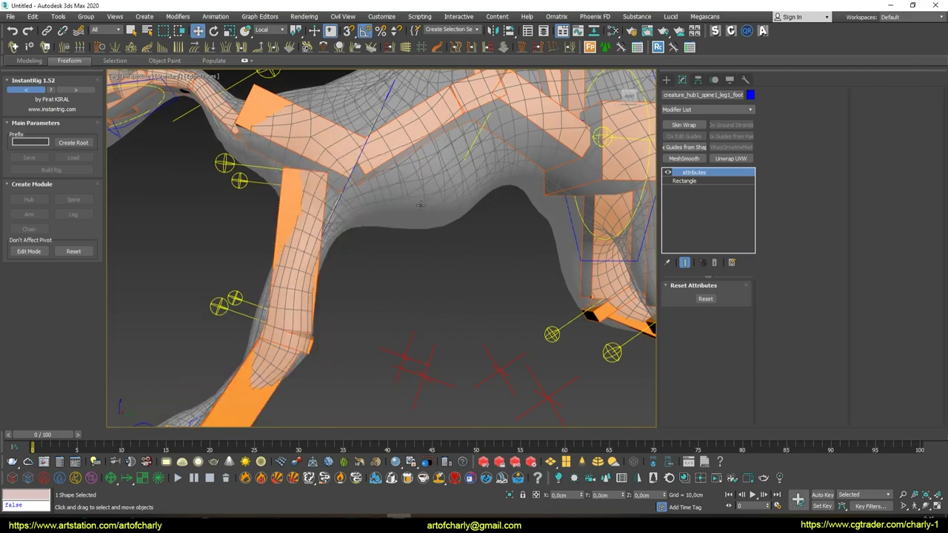
pyautogui.scroll(-3, 420, 205)
pyautogui.scroll(-3, 416, 259)
pyautogui.scroll(-2, 414, 312)
# Select the front leg's upper bone and turn on Colored weight preview
pyautogui.click(285, 172)
pyautogui.scroll(3, 338, 212)
pyautogui.keyDown('alt'); pyautogui.moveTo(337, 212); pyautogui.dragTo(370, 222, button='middle'); pyautogui.keyUp('alt')
pyautogui.scroll(3, 370, 222)
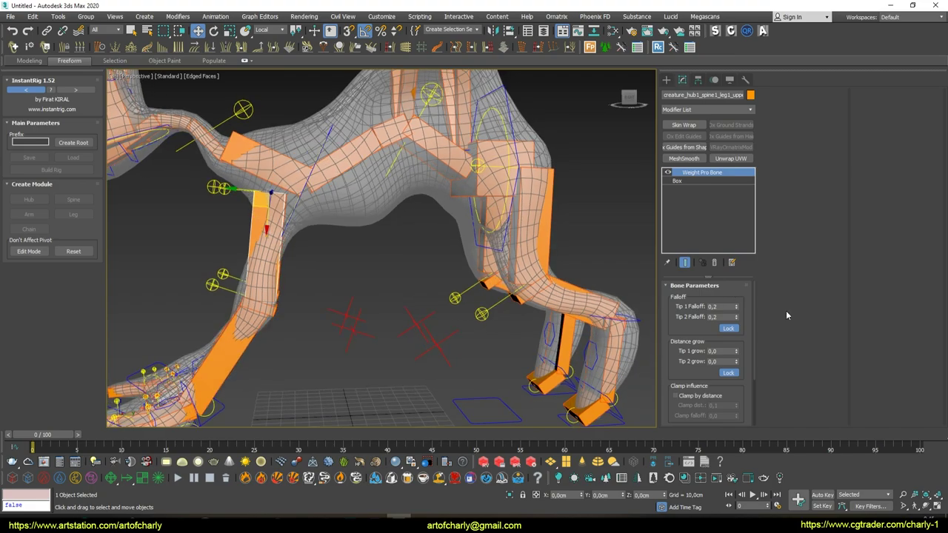
pyautogui.moveTo(687, 363); pyautogui.dragTo(678, 270)
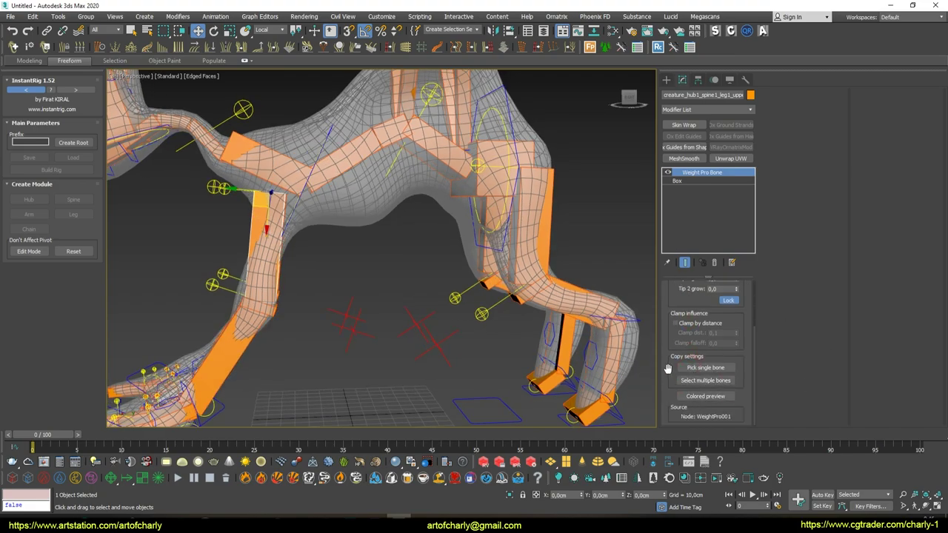
pyautogui.click(706, 396)
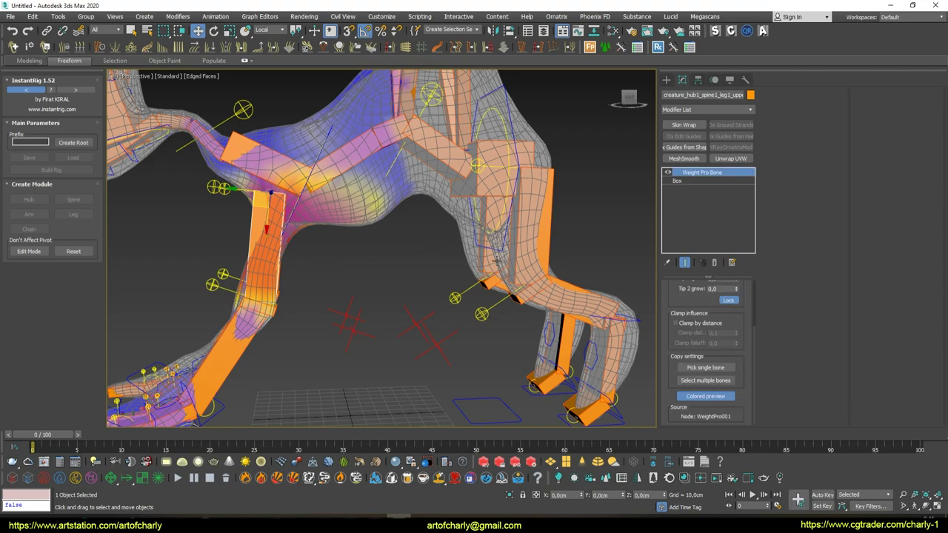
# Set Tip 1 Falloff 0.252, Tip 2 Falloff 0.206, and both grow distances to -0.18
pyautogui.scroll(3, 694, 299)
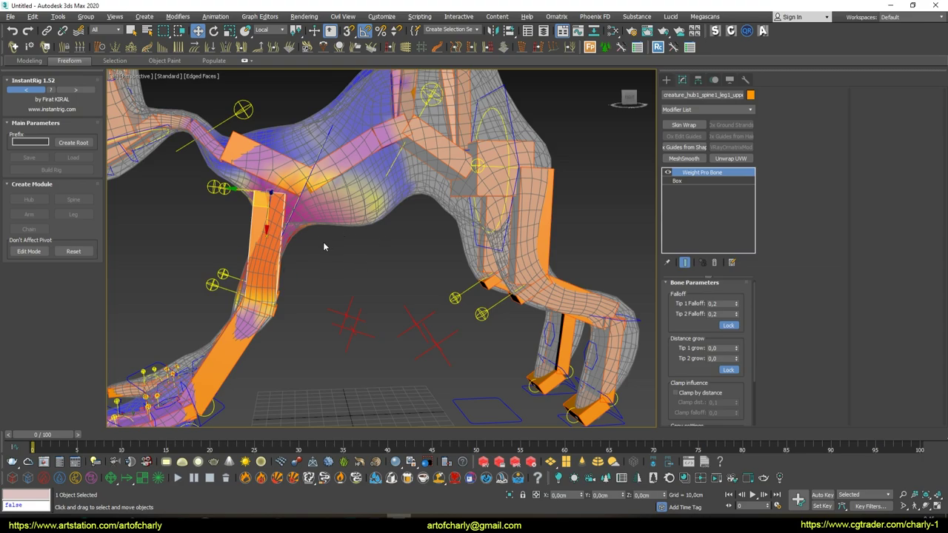
pyautogui.moveTo(738, 308)
pyautogui.mouseDown()
pyautogui.moveTo(732, 274)
pyautogui.moveTo(731, 283)
pyautogui.mouseUp()
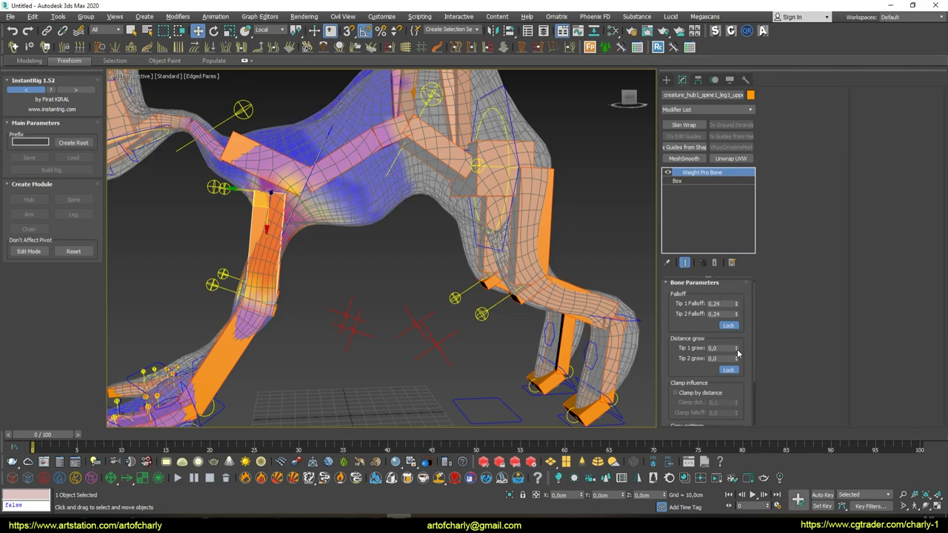
pyautogui.moveTo(737, 354); pyautogui.dragTo(742, 358)
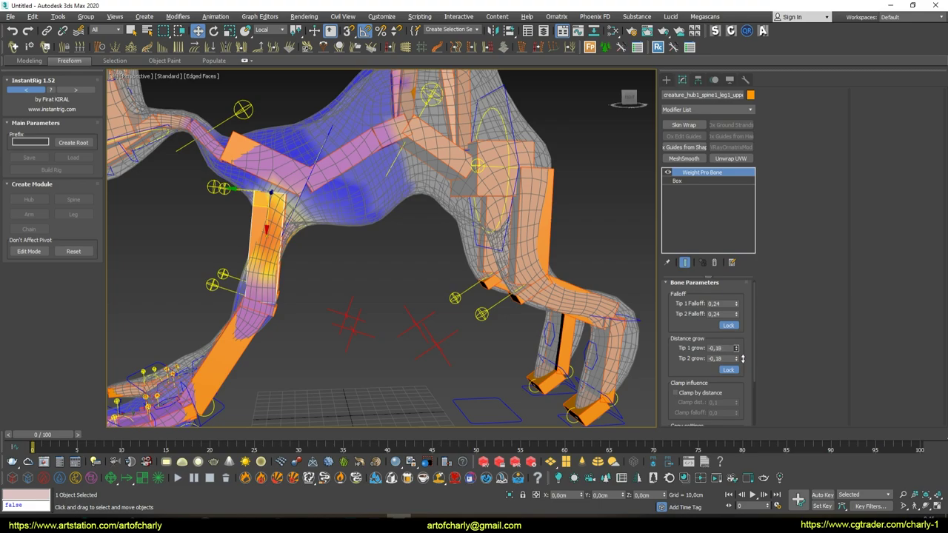
pyautogui.click(732, 327)
pyautogui.moveTo(736, 314)
pyautogui.mouseDown()
pyautogui.moveTo(742, 329)
pyautogui.moveTo(739, 311)
pyautogui.mouseUp()
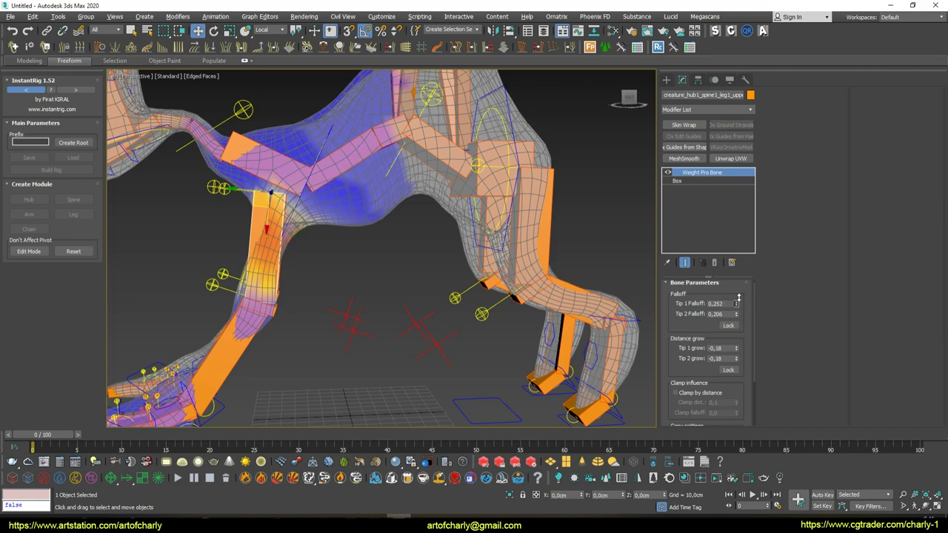
pyautogui.click(361, 282)
pyautogui.scroll(-5, 361, 282)
pyautogui.moveTo(361, 282)
pyautogui.keyDown('alt'); pyautogui.mouseDown(button='middle')
pyautogui.moveTo(400, 289)
pyautogui.moveTo(366, 294)
pyautogui.moveTo(525, 172)
pyautogui.moveTo(546, 178)
pyautogui.moveTo(383, 203)
pyautogui.moveTo(438, 189)
pyautogui.moveTo(320, 258)
pyautogui.moveTo(332, 320)
pyautogui.mouseUp(button='middle'); pyautogui.keyUp('alt')
# Move the front foot control up to bend the front leg and inspect the deformation
pyautogui.click(271, 400)
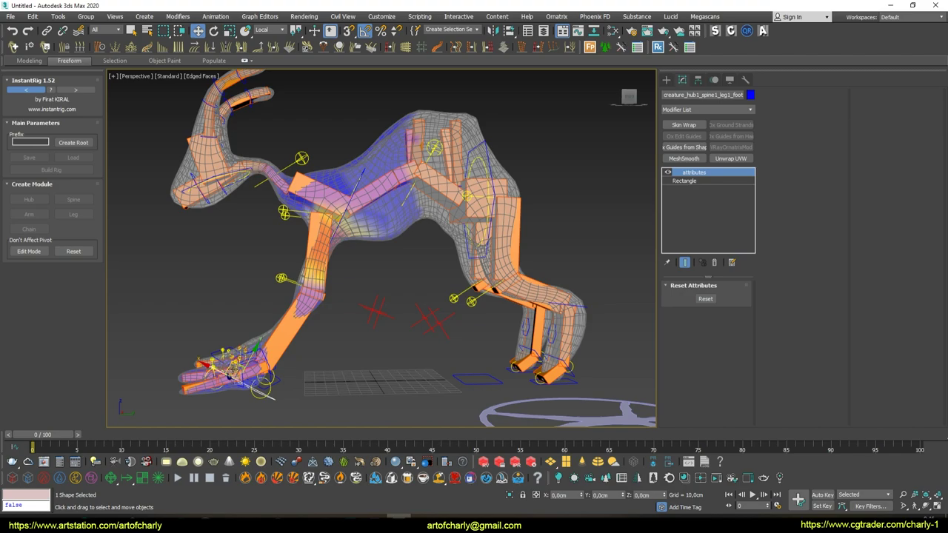
pyautogui.click(286, 402)
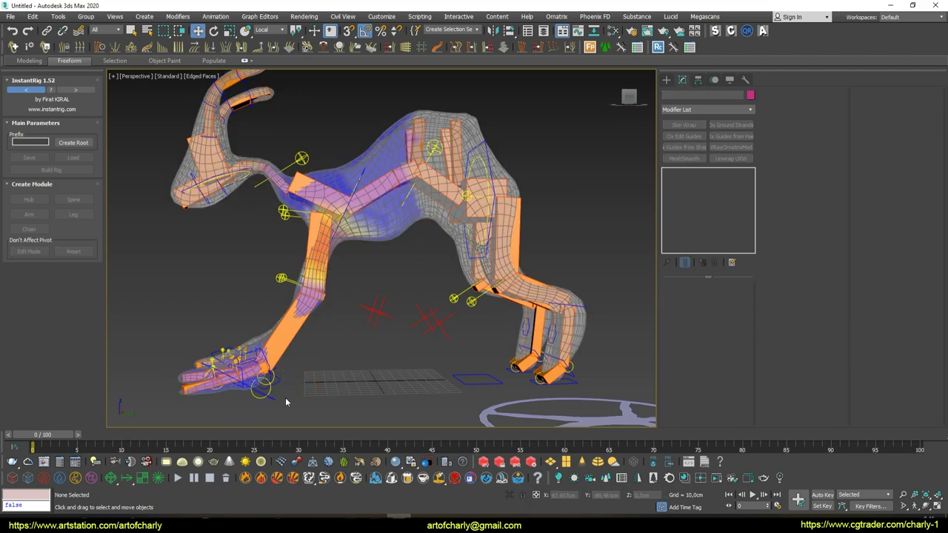
pyautogui.moveTo(270, 400); pyautogui.dragTo(265, 343)
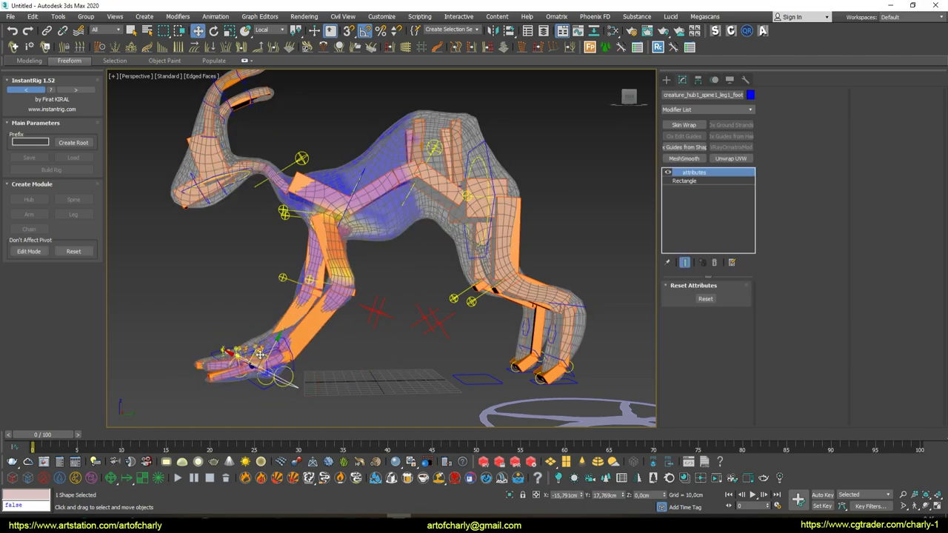
pyautogui.moveTo(265, 343); pyautogui.dragTo(261, 380)
pyautogui.moveTo(261, 379)
pyautogui.keyDown('alt'); pyautogui.mouseDown(button='middle')
pyautogui.moveTo(343, 250)
pyautogui.moveTo(380, 278)
pyautogui.mouseUp(button='middle'); pyautogui.keyUp('alt')
pyautogui.keyDown('alt'); pyautogui.moveTo(350, 217); pyautogui.dragTo(451, 220, button='middle'); pyautogui.keyUp('alt')
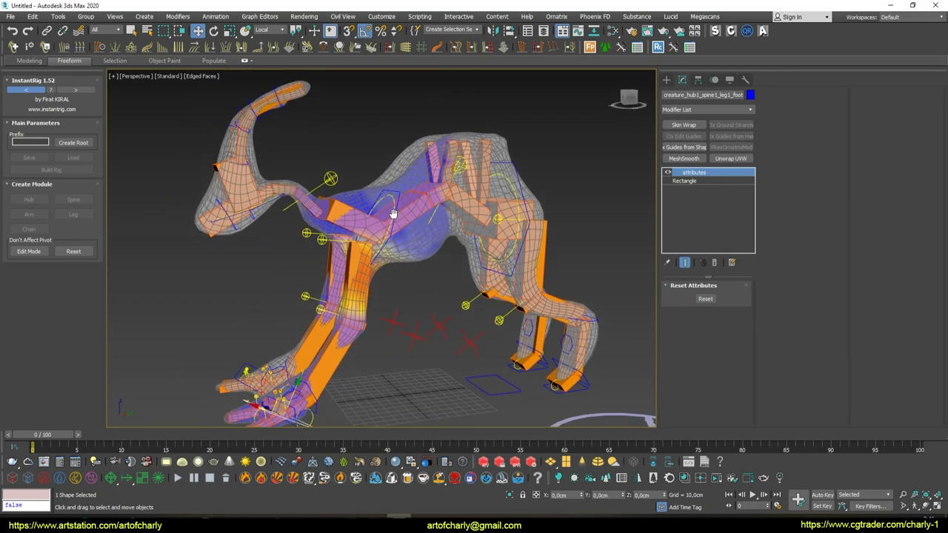
# Check the weight colours of the test_Retopo mesh and the first two spine bones
pyautogui.click(451, 221)
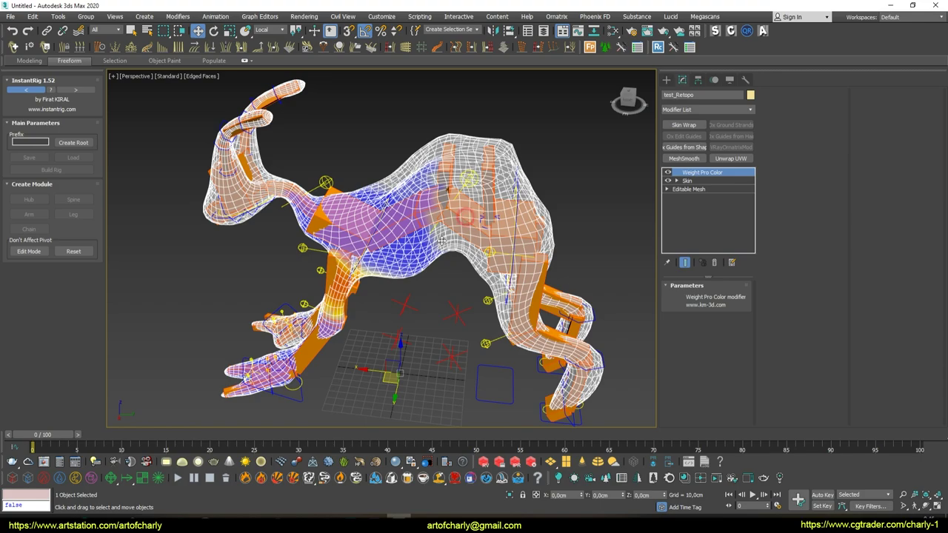
pyautogui.keyDown('alt'); pyautogui.moveTo(453, 221); pyautogui.dragTo(477, 217, button='middle'); pyautogui.keyUp('alt')
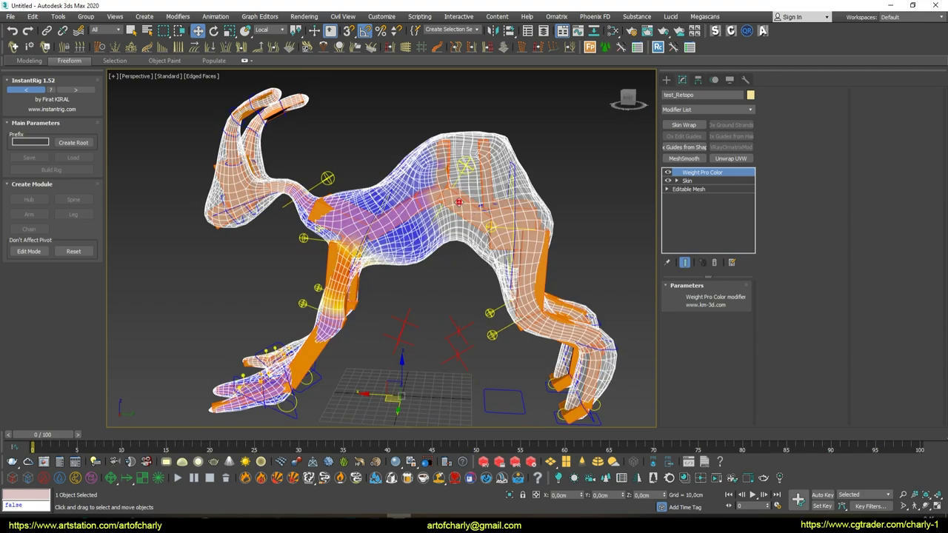
pyautogui.click(459, 203)
pyautogui.keyDown('alt'); pyautogui.moveTo(460, 202); pyautogui.dragTo(361, 285, button='middle'); pyautogui.keyUp('alt')
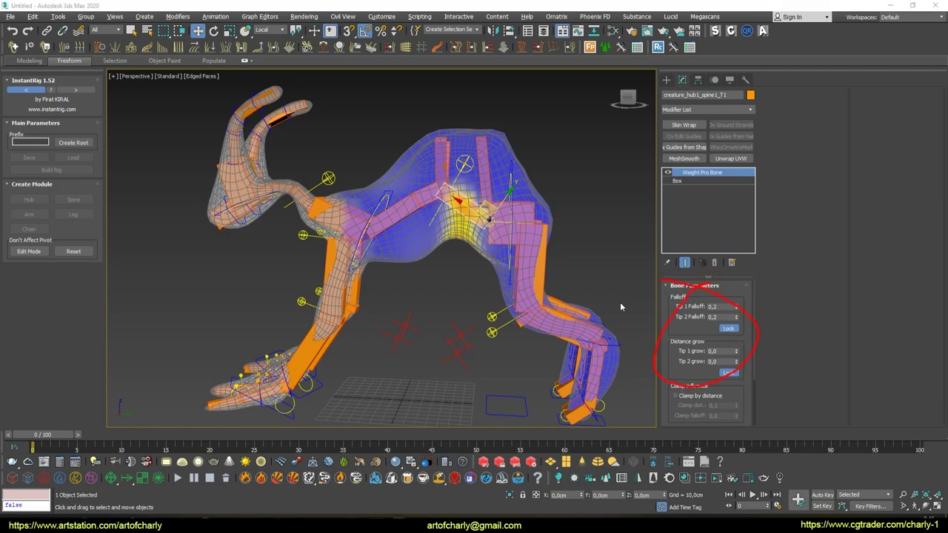
pyautogui.keyDown('alt'); pyautogui.moveTo(448, 201); pyautogui.dragTo(457, 198, button='middle'); pyautogui.keyUp('alt')
pyautogui.click(446, 150)
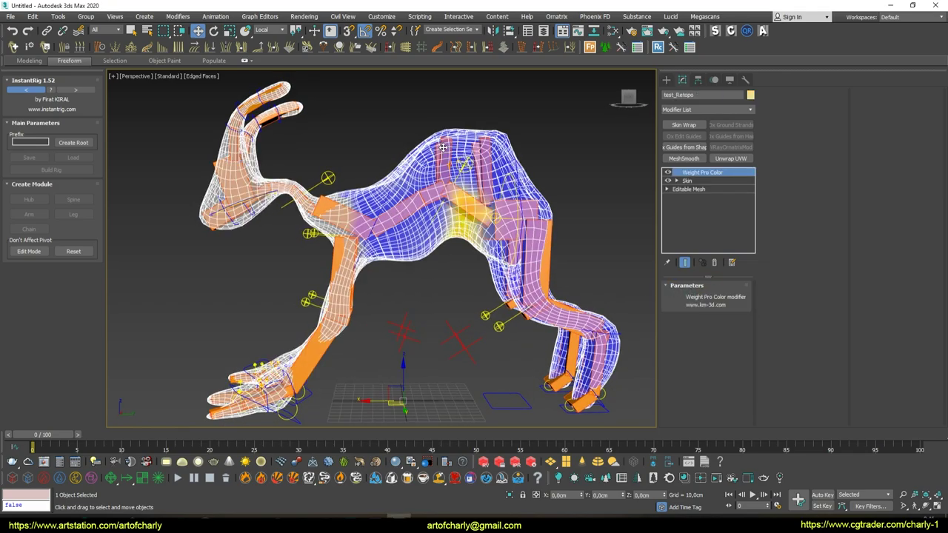
pyautogui.click(445, 148)
pyautogui.moveTo(413, 178)
pyautogui.keyDown('alt'); pyautogui.mouseDown(button='middle')
pyautogui.moveTo(477, 337)
pyautogui.moveTo(431, 270)
pyautogui.moveTo(402, 259)
pyautogui.moveTo(412, 264)
pyautogui.moveTo(402, 289)
pyautogui.mouseUp(button='middle'); pyautogui.keyUp('alt')
pyautogui.click(477, 337)
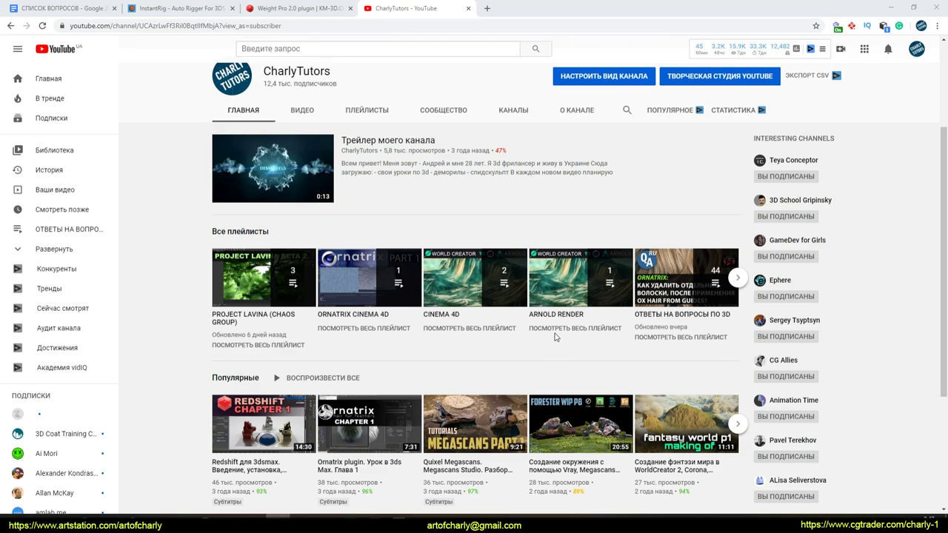
# Go to the Animation Time channel from the featured channels list
pyautogui.scroll(2, 556, 337)
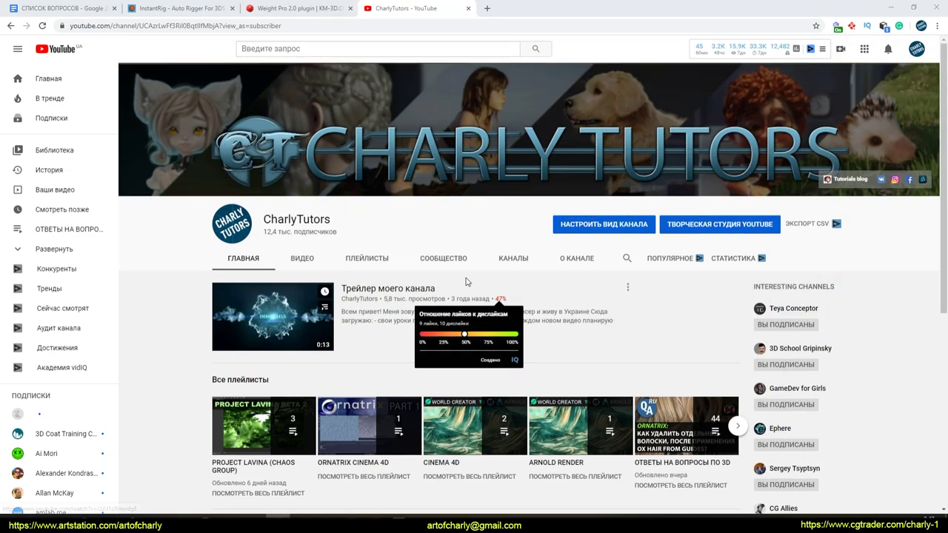
pyautogui.click(514, 258)
pyautogui.scroll(-2, 289, 266)
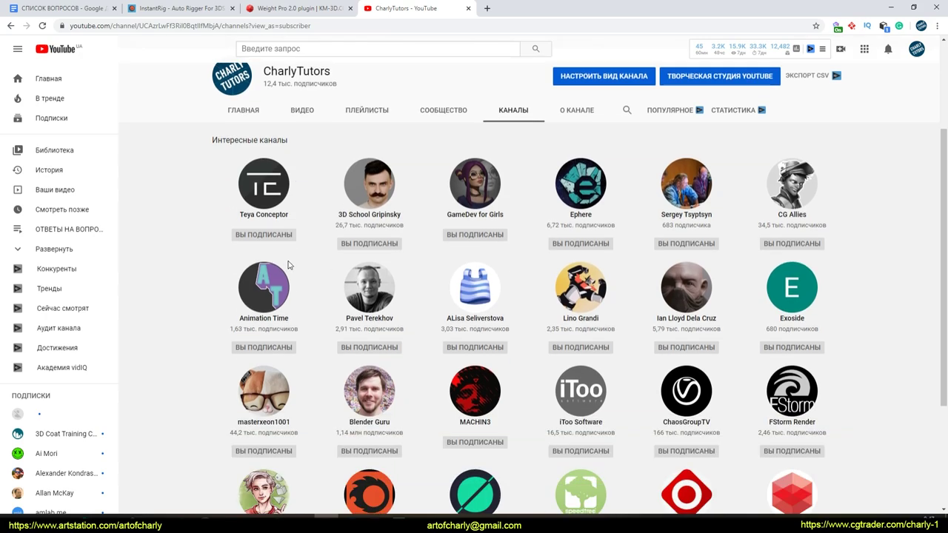
pyautogui.scroll(-1, 244, 296)
pyautogui.click(253, 250)
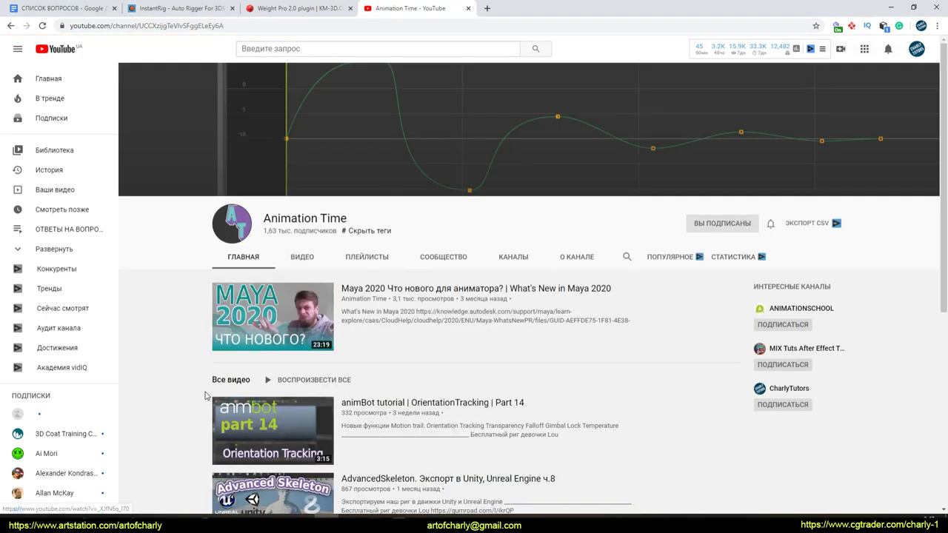
# Browse the channel's videos and circle the AdvancedSkeleton part 8 and part 7 videos
pyautogui.click(301, 257)
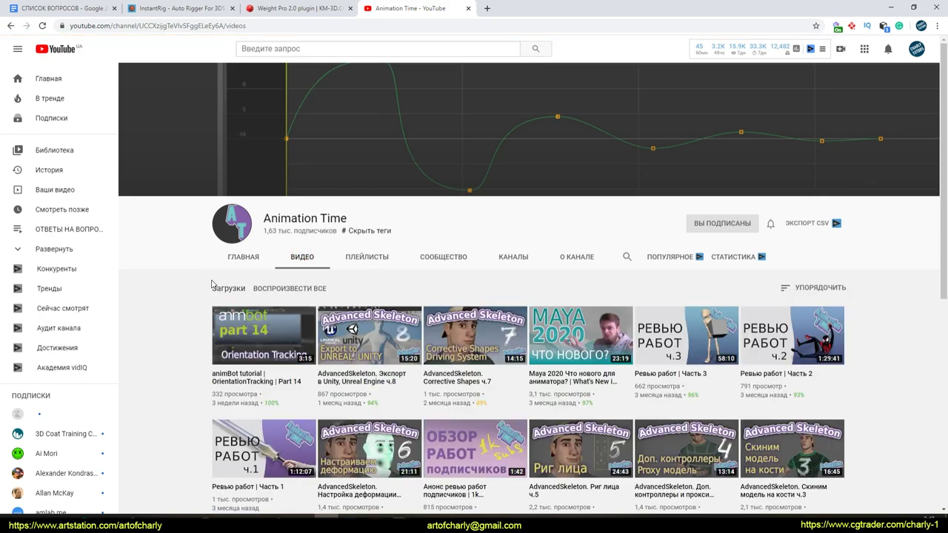
pyautogui.scroll(-2, 355, 296)
pyautogui.moveTo(326, 274); pyautogui.dragTo(411, 204)
pyautogui.moveTo(482, 196); pyautogui.dragTo(467, 198)
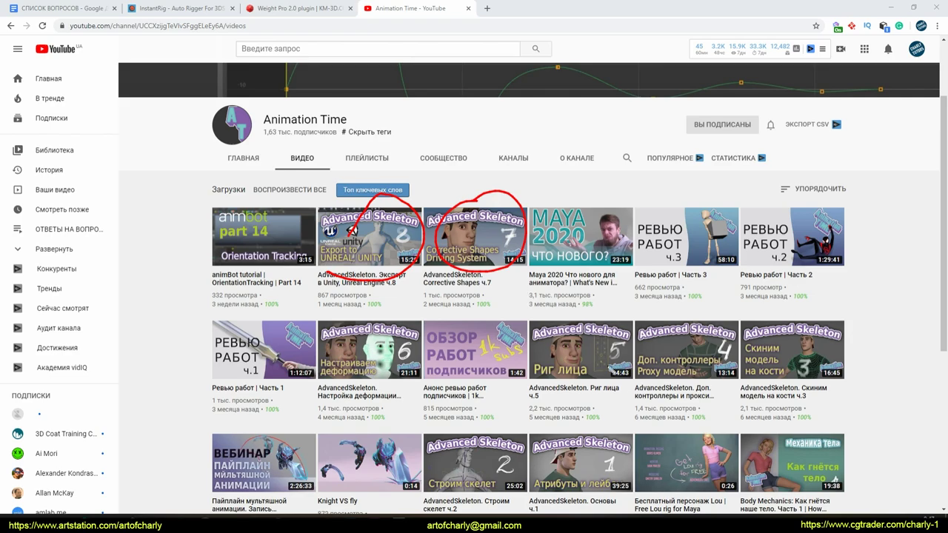
# Play the Advanced Skeleton playlist, starting with the Simple cloth rig video
pyautogui.click(363, 158)
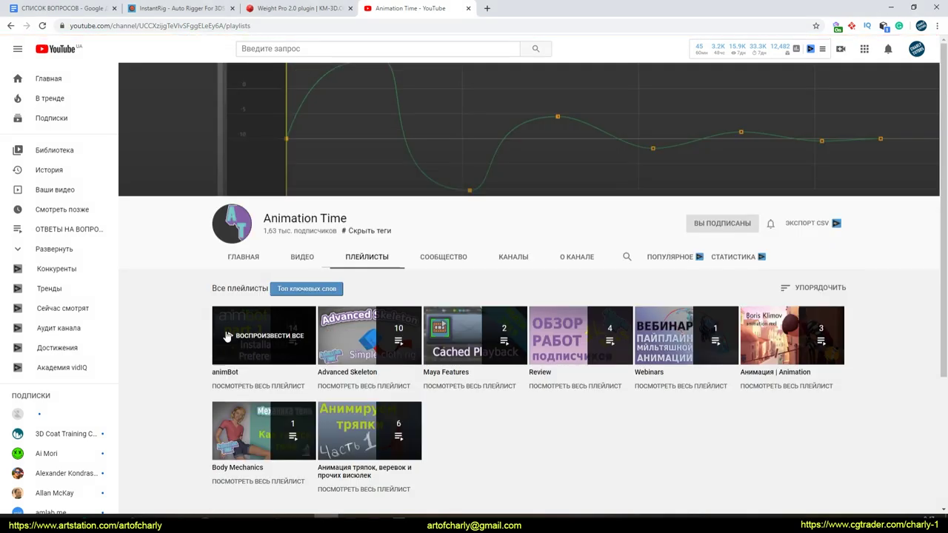
pyautogui.click(399, 314)
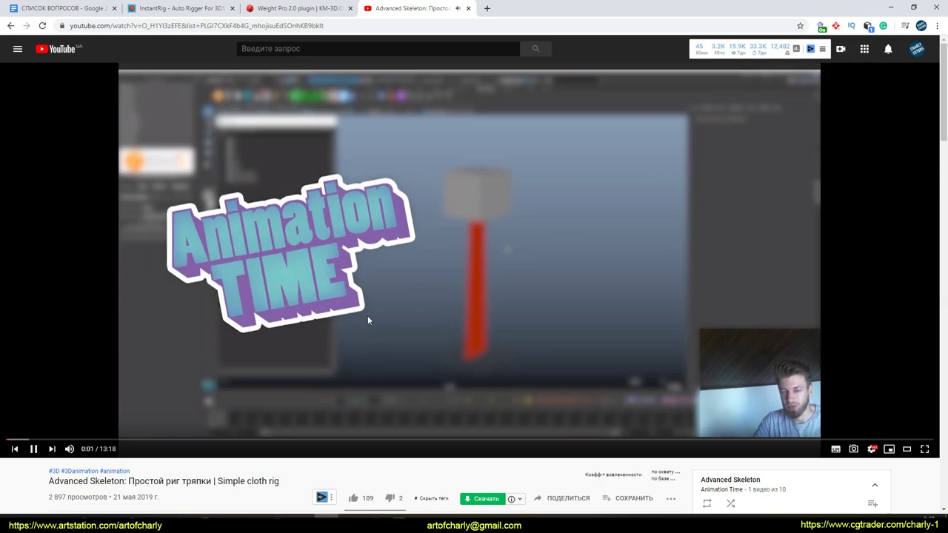
pyautogui.scroll(-3, 388, 265)
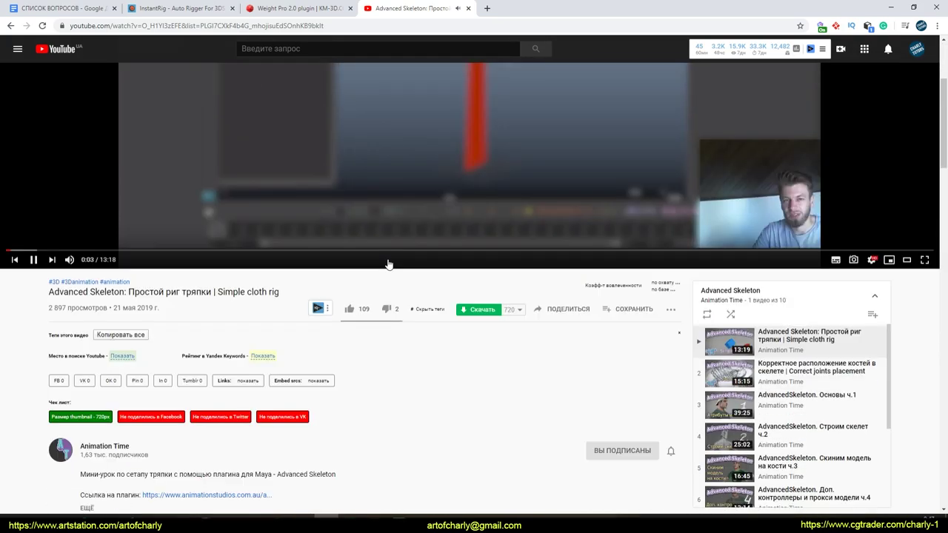
pyautogui.scroll(-3, 371, 289)
pyautogui.scroll(2, 434, 297)
pyautogui.scroll(4, 552, 281)
pyautogui.scroll(-3, 741, 319)
pyautogui.scroll(-3, 813, 337)
pyautogui.scroll(3, 802, 348)
pyautogui.scroll(3, 280, 314)
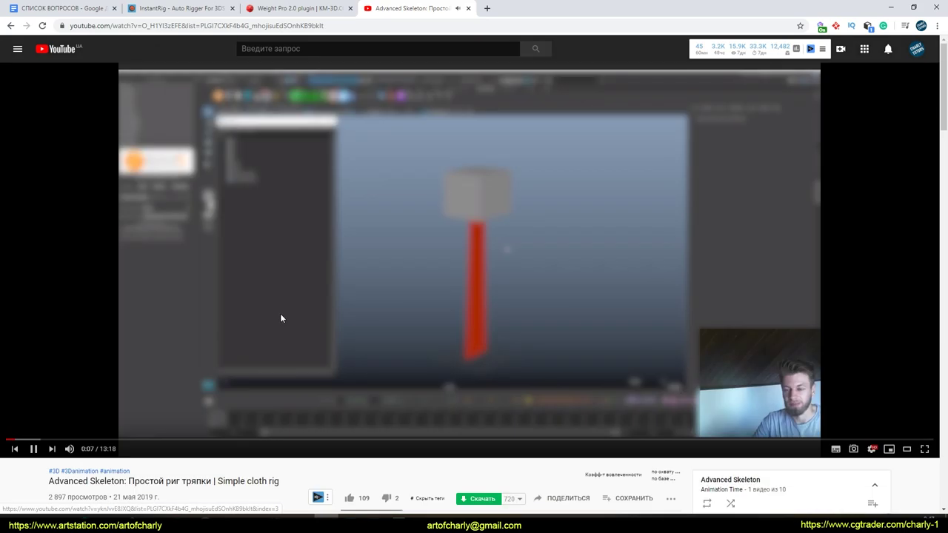